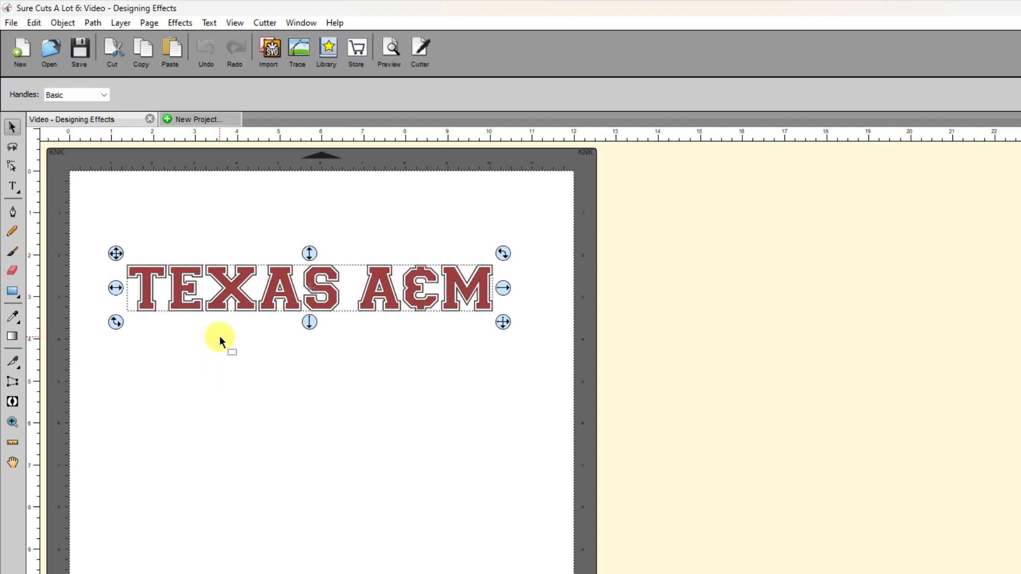
Open the Bridge Warp effect for the selected TEXAS A&M lettering and move its dialog away from the lettering.
click(178, 23)
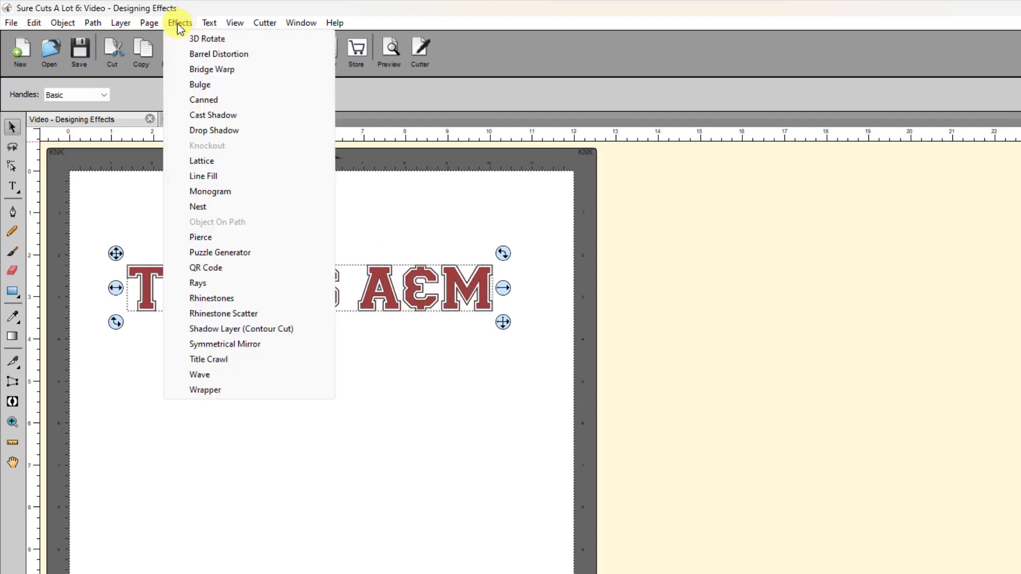
click(210, 24)
click(210, 24)
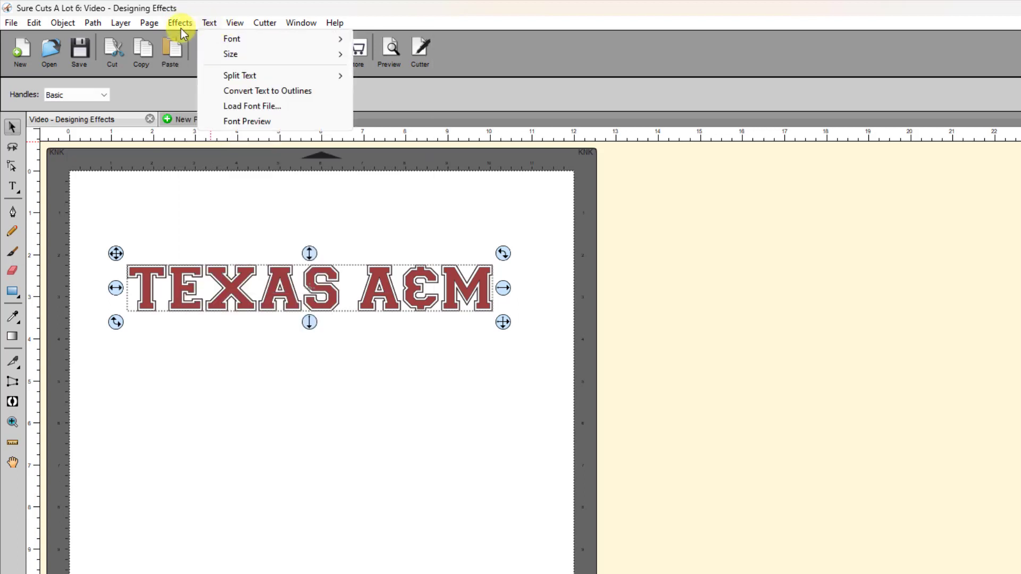
mouse_move(180, 27)
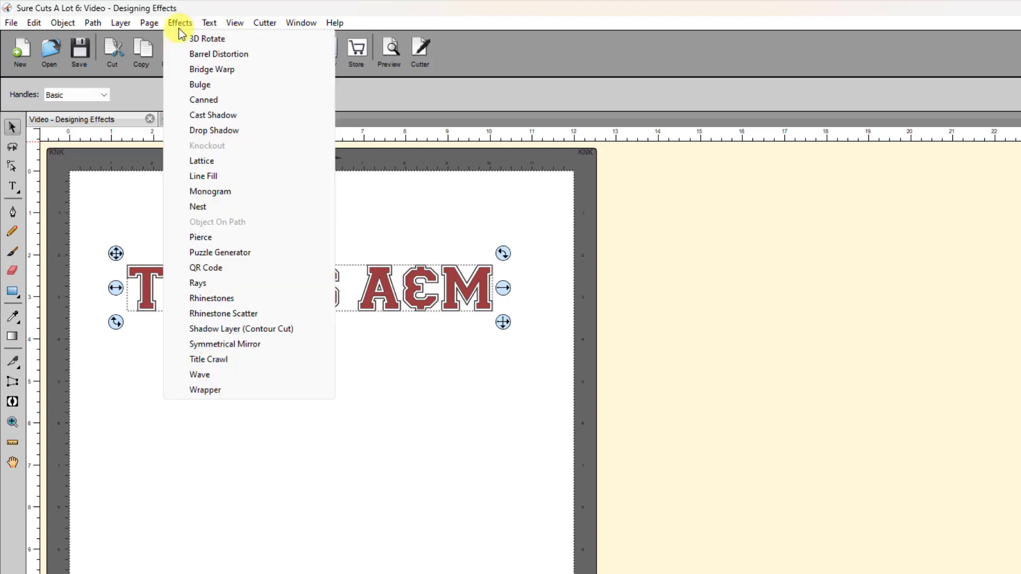
click(204, 72)
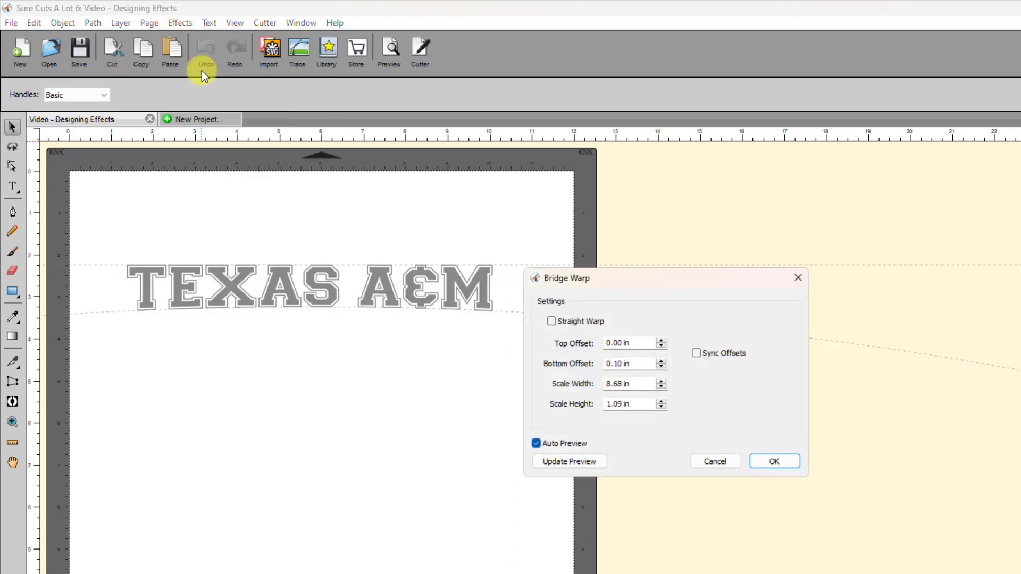
drag(625, 287, 669, 242)
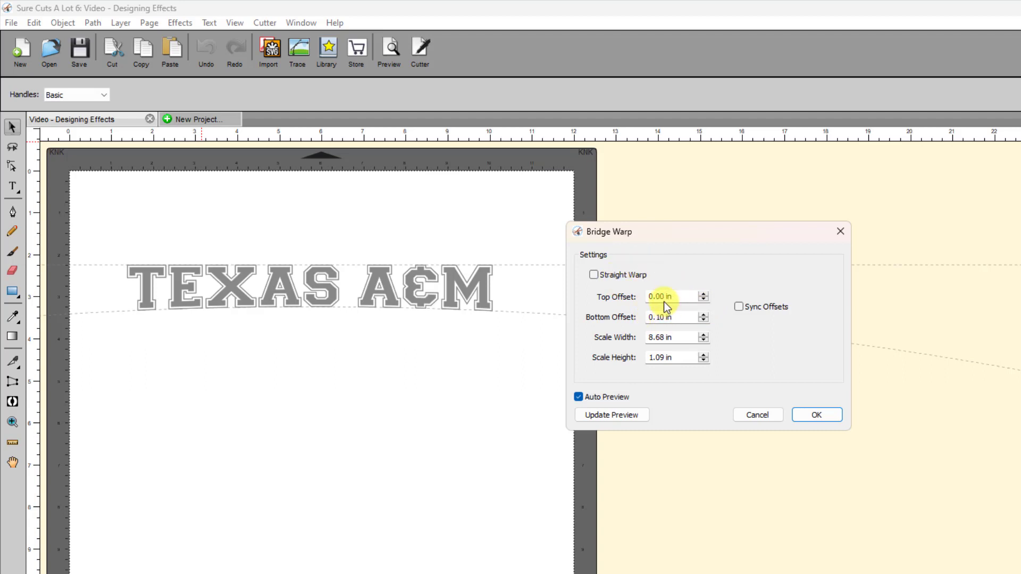
Set the Bridge Warp bottom offset to 0.60 in to arch the lower edge of the lettering upward.
click(703, 315)
click(703, 314)
click(703, 314)
click(703, 314)
click(703, 314)
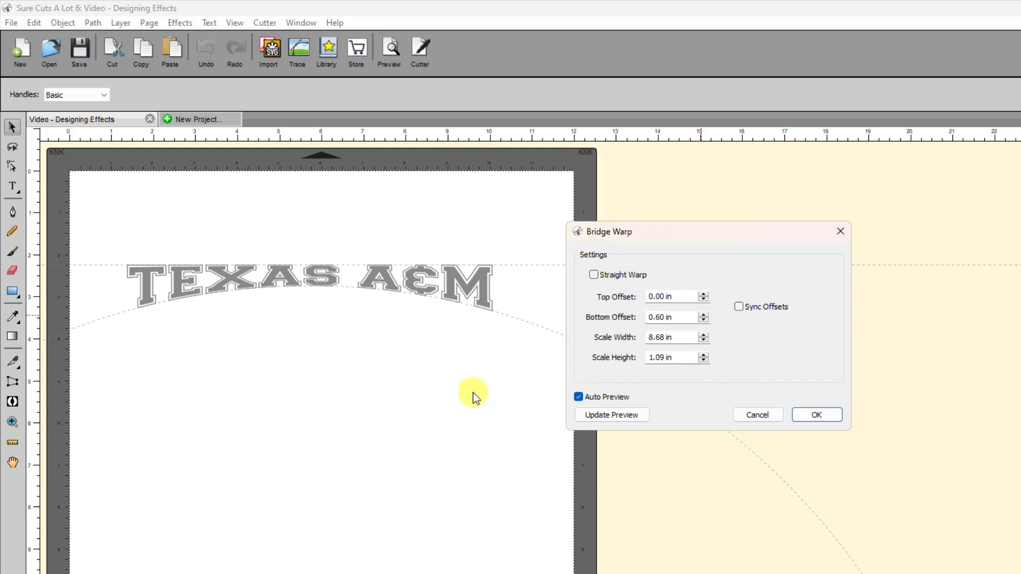
Lower the bottom offset to -0.60 in so the lower edge of the lettering bows downward.
click(703, 321)
click(703, 321)
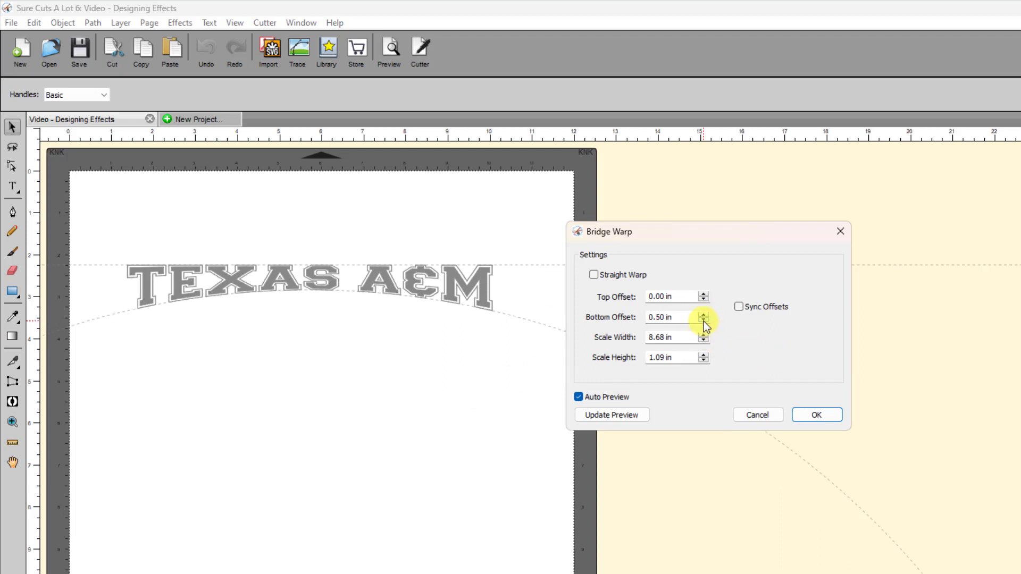
click(704, 321)
click(704, 321)
click(703, 321)
click(704, 322)
click(704, 321)
click(704, 321)
click(704, 321)
click(704, 321)
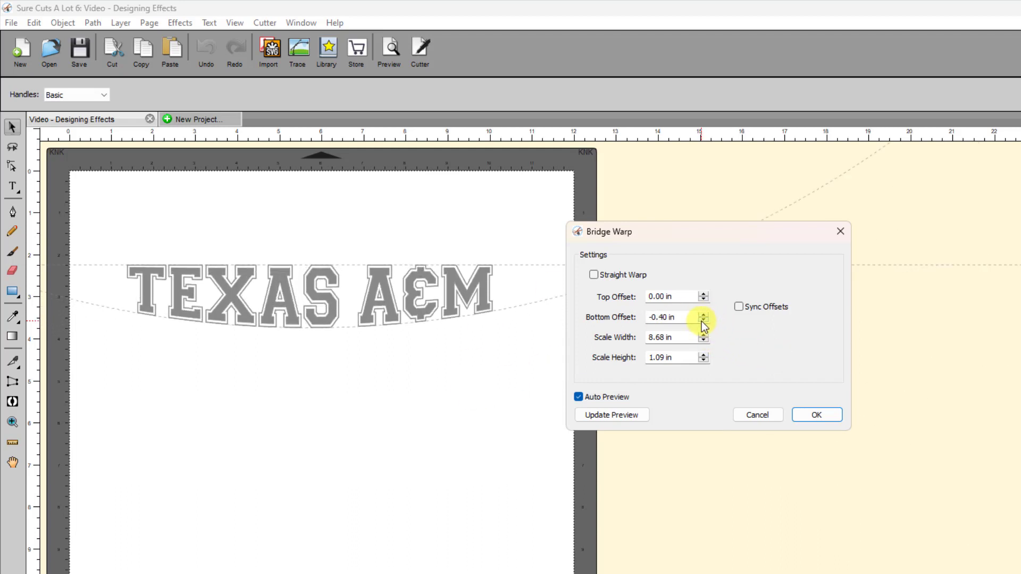
click(704, 322)
click(704, 321)
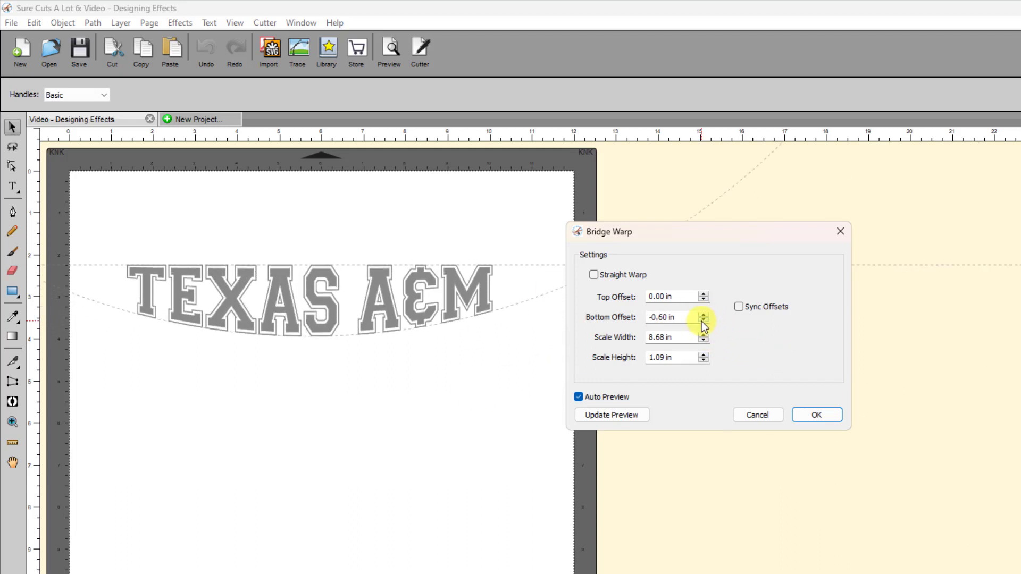
Raise the top offset to 0.80 in so the upper edge of the lettering bows upward.
click(703, 294)
click(703, 294)
click(703, 294)
click(703, 294)
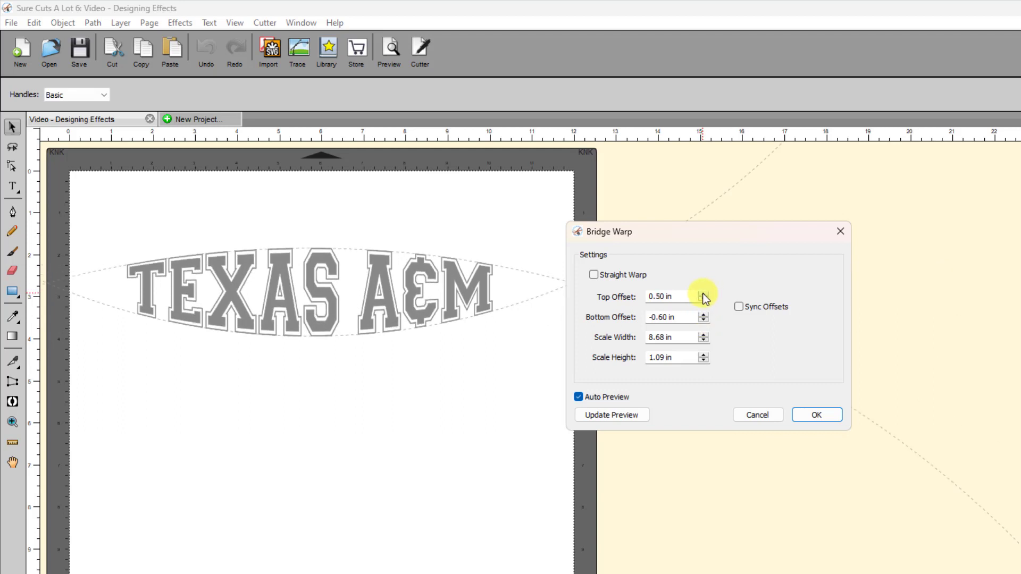
click(703, 294)
click(703, 294)
click(703, 294)
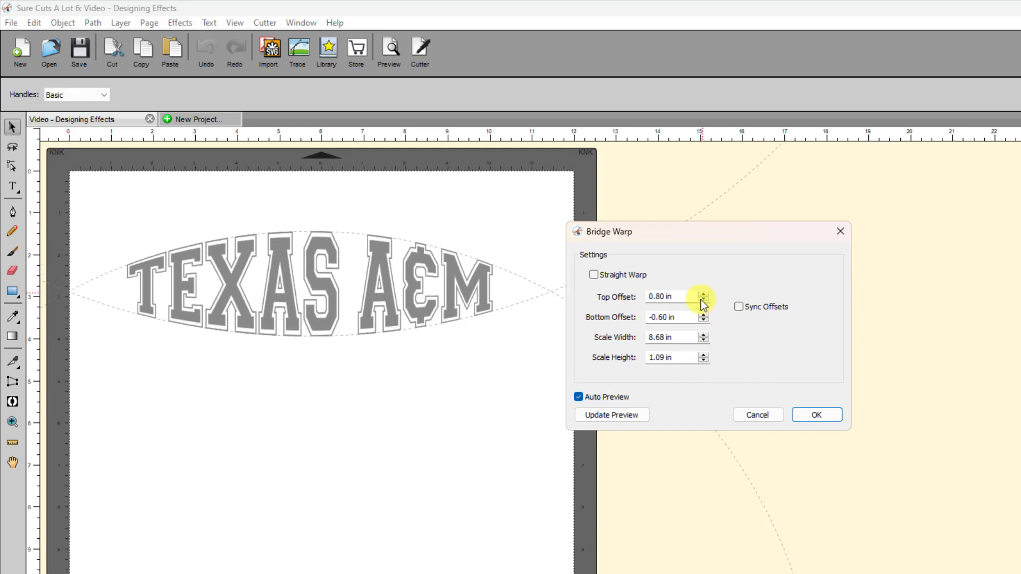
Sync the top and bottom offsets, try a 1.00 in top offset, and reduce the bottom offset to 0.82 in.
click(738, 307)
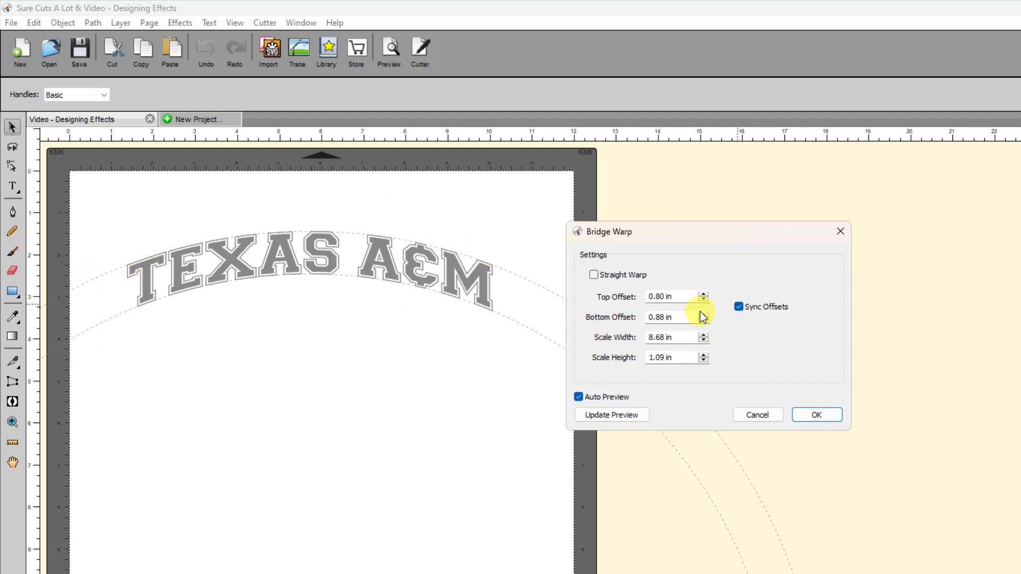
click(704, 295)
click(703, 295)
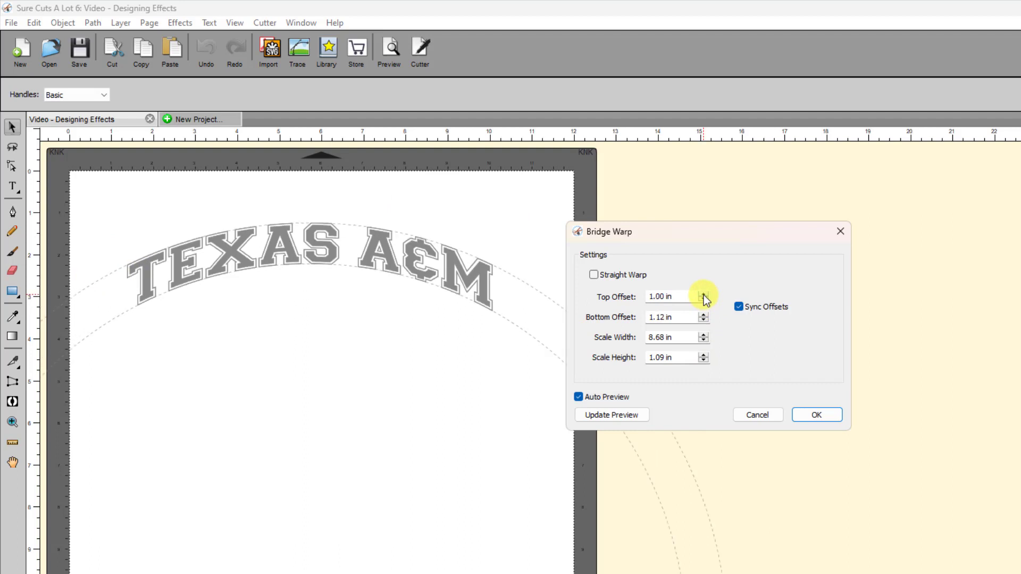
click(703, 321)
click(703, 320)
click(703, 320)
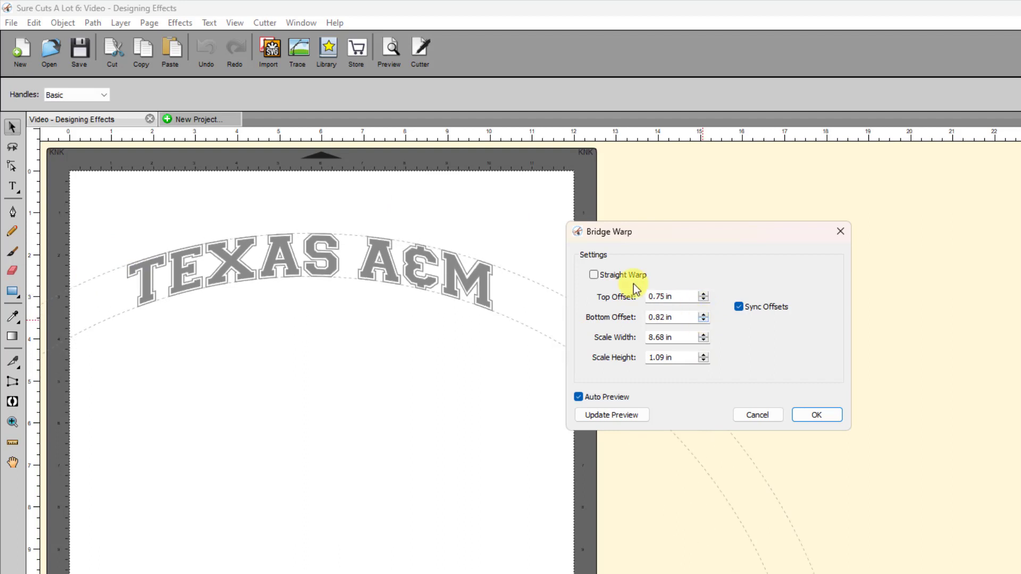
Enable Straight Warp and set the scale width of the lettering to 9.28 in.
click(593, 275)
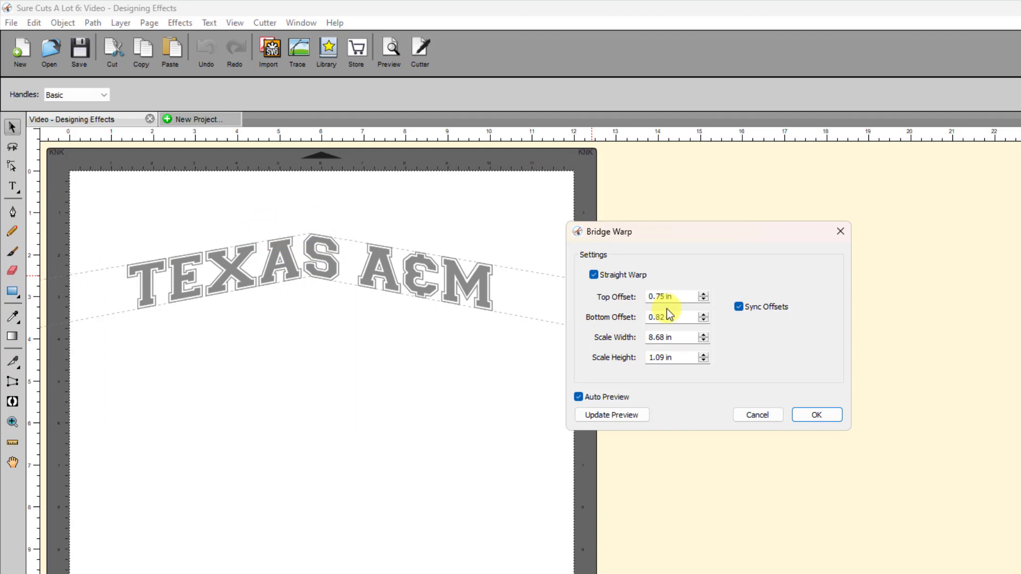
click(703, 335)
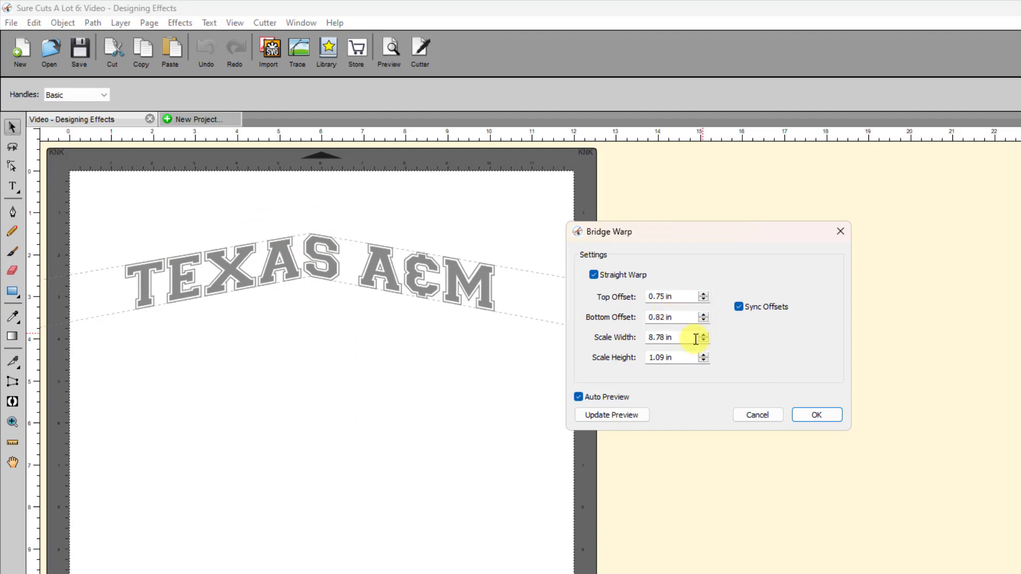
click(703, 335)
click(704, 335)
click(703, 335)
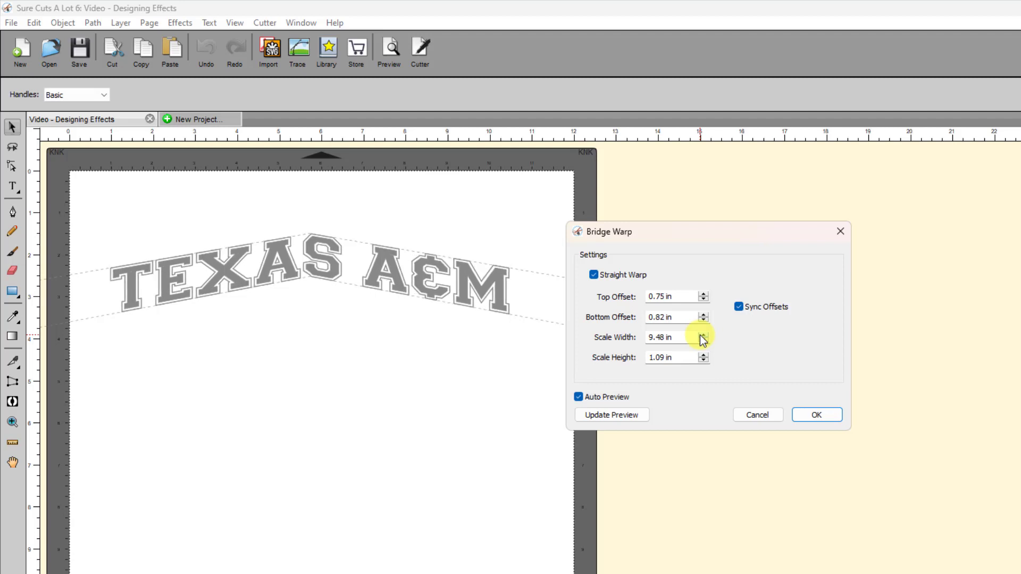
click(704, 335)
click(703, 335)
click(704, 335)
click(703, 340)
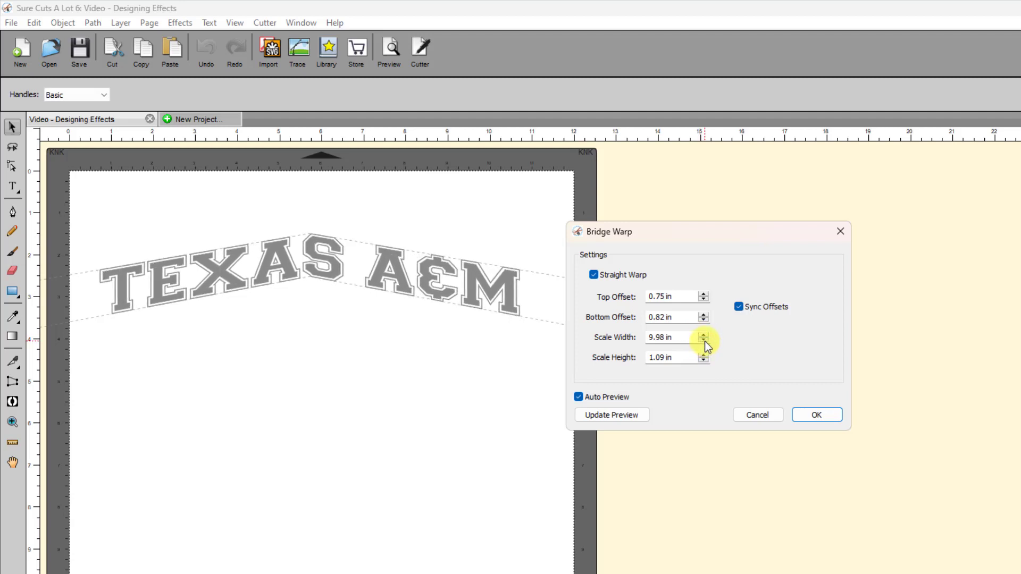
click(703, 341)
click(704, 340)
click(704, 340)
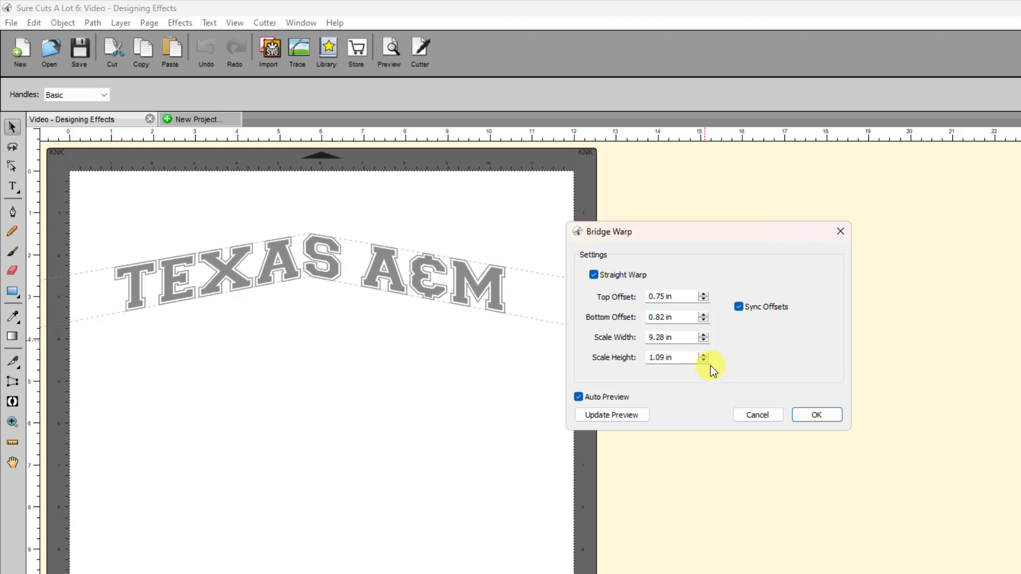
Set the scale height to 1.29 in and apply the Bridge Warp with Sync Offsets switched off.
click(703, 355)
click(703, 355)
click(704, 354)
click(703, 355)
click(704, 354)
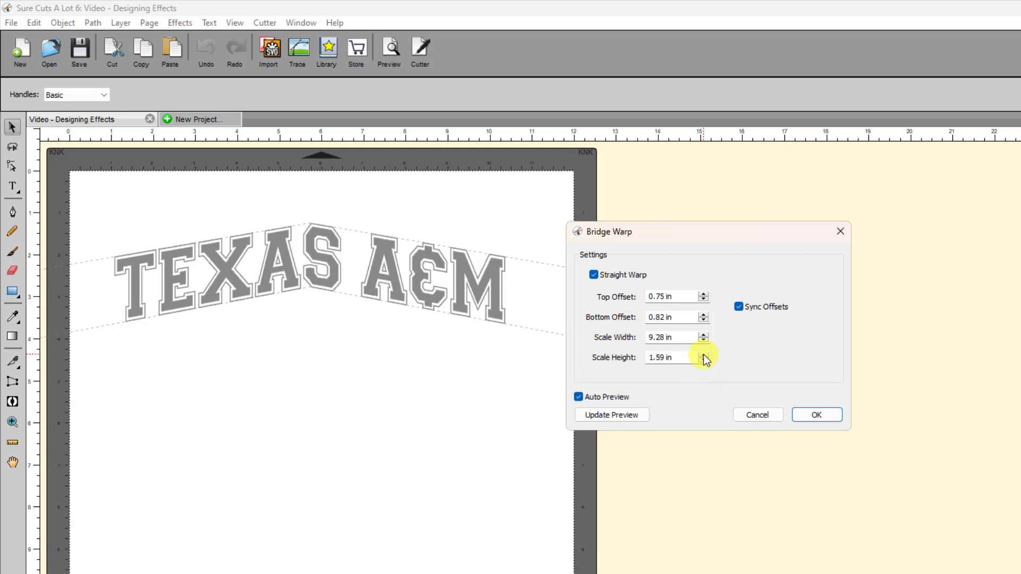
click(704, 360)
click(703, 360)
click(703, 360)
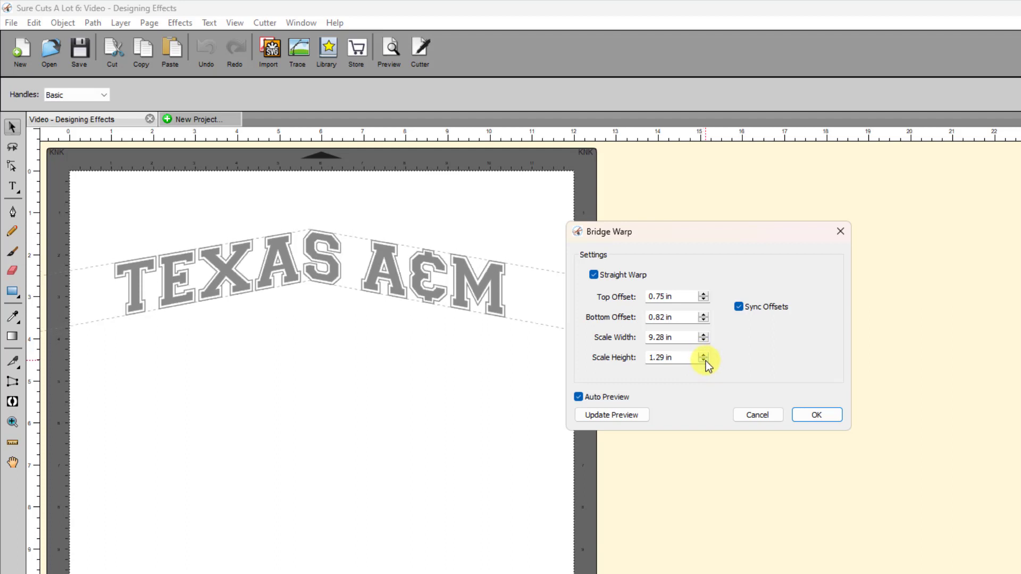
click(738, 307)
click(813, 415)
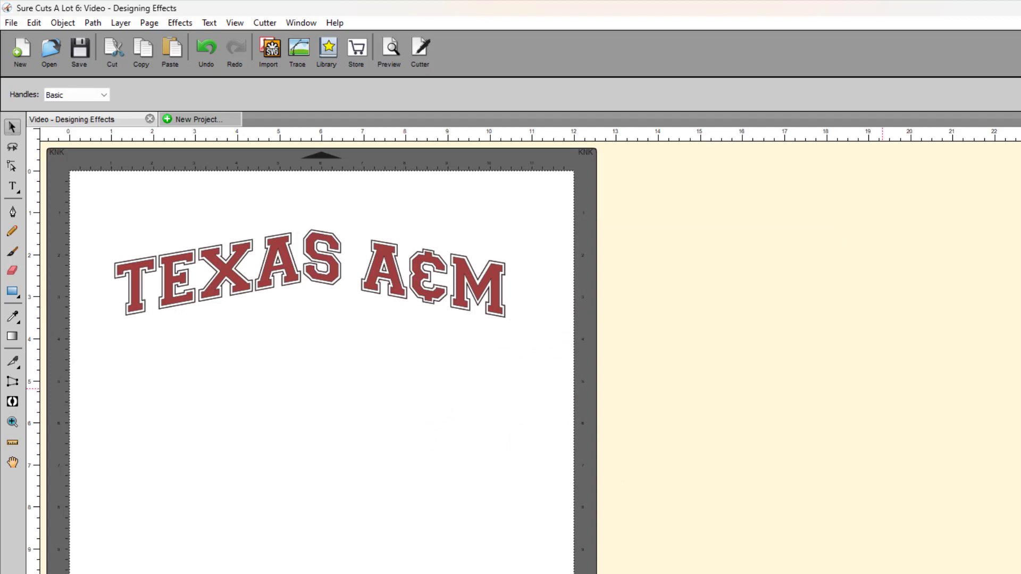
Show the shirt image layer with the CUSTOM lettering and switch the visibility of the hidden group layer.
click(930, 419)
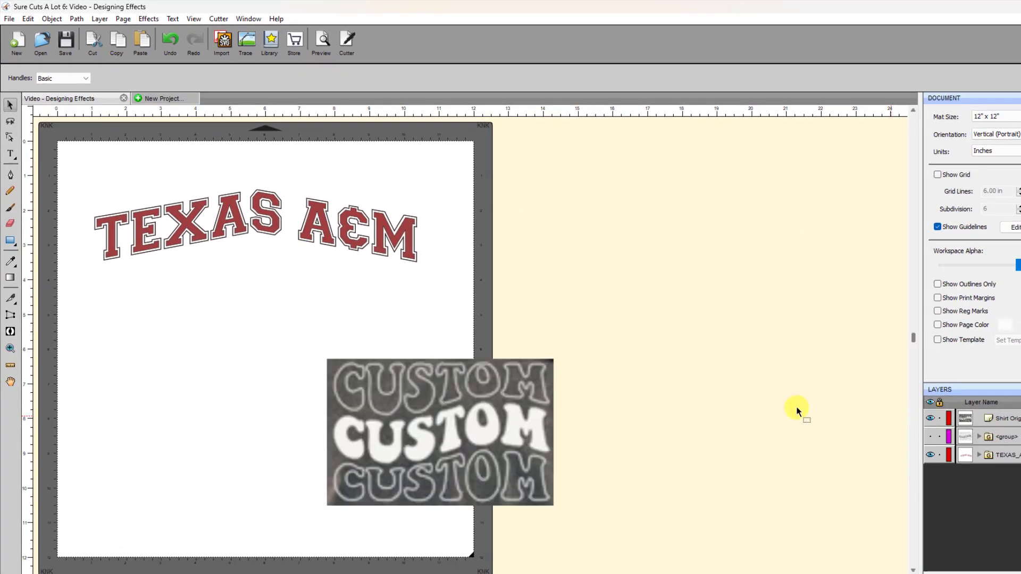
click(424, 481)
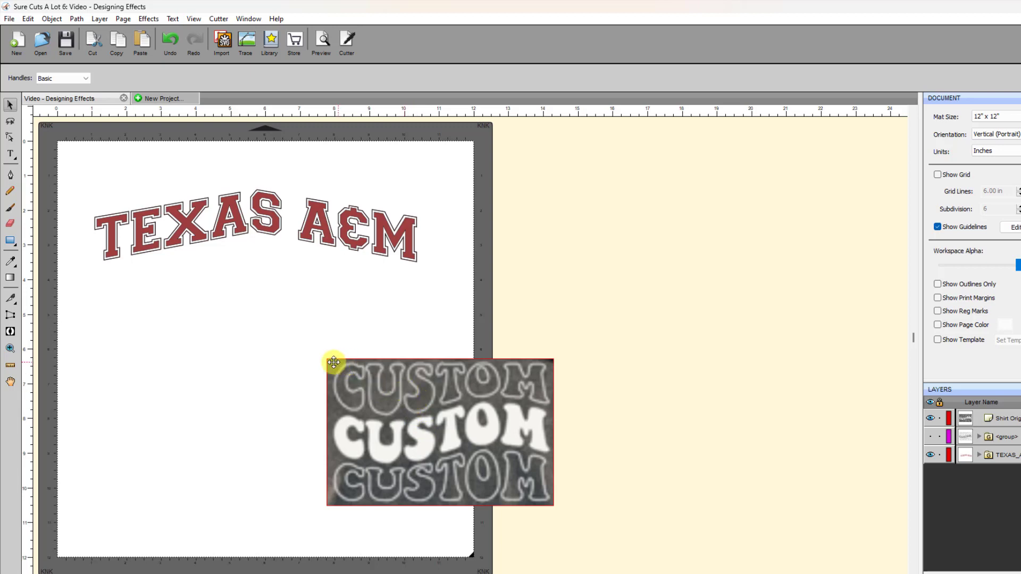
click(559, 365)
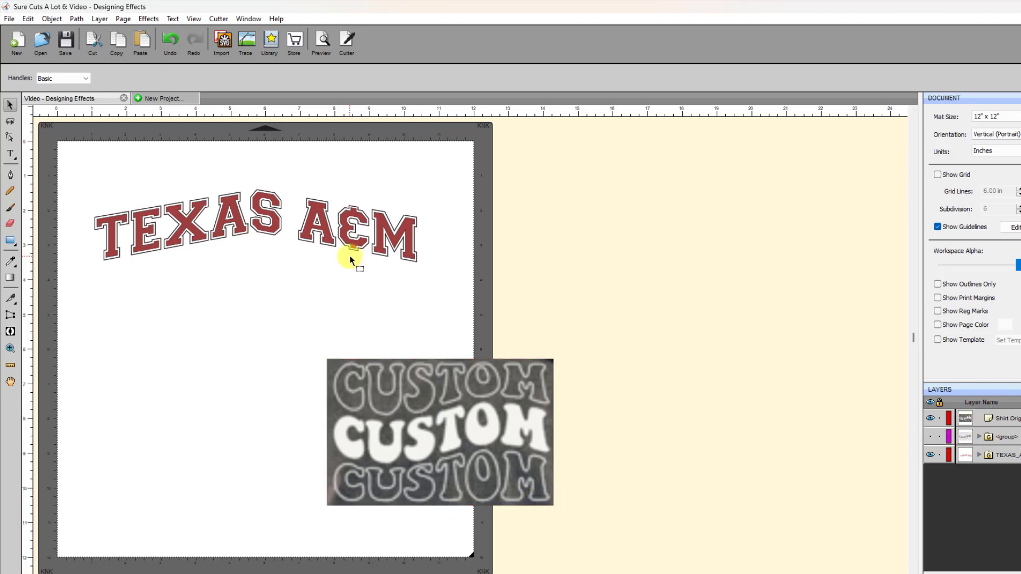
click(930, 437)
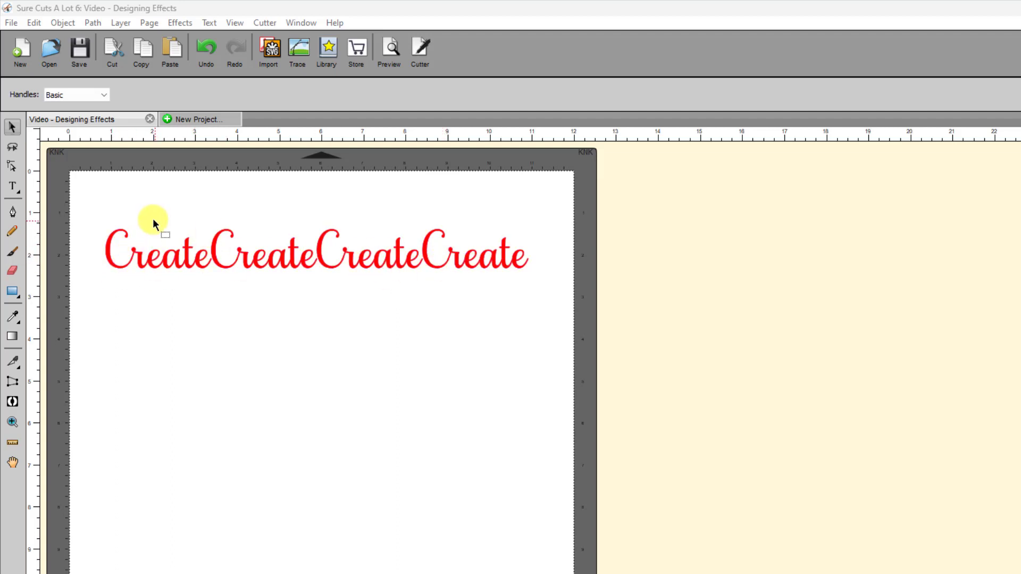
Open the Wave effect for the whole row of repeated Create text and set its cycles to 0.30.
drag(86, 203, 610, 333)
click(178, 22)
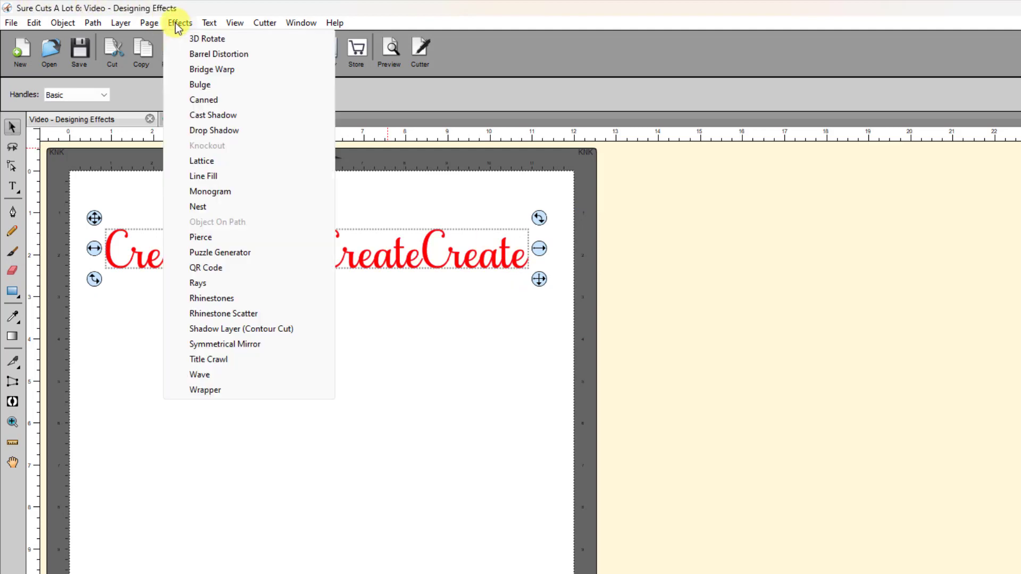
click(200, 375)
drag(664, 297, 731, 249)
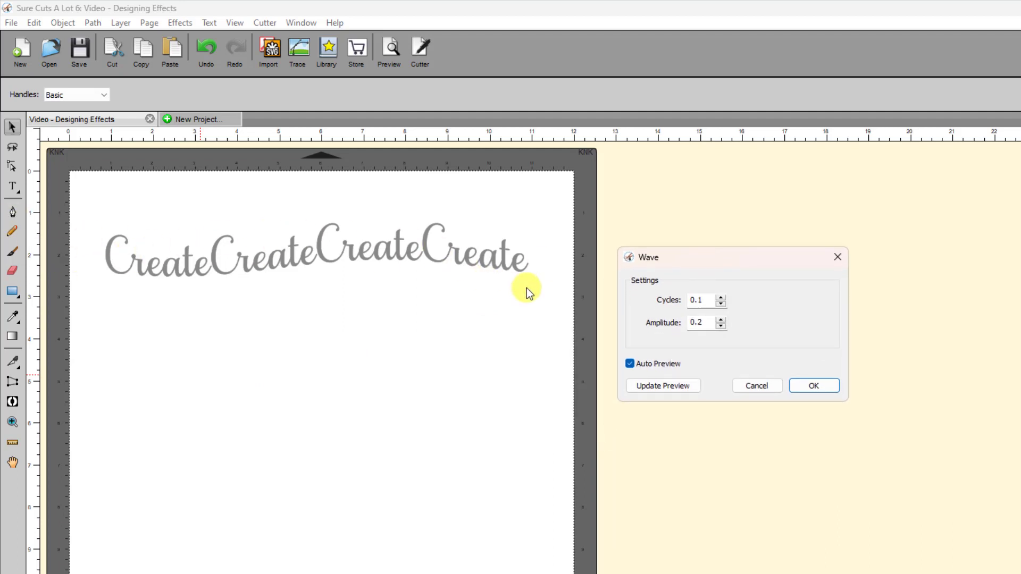
click(720, 298)
click(720, 297)
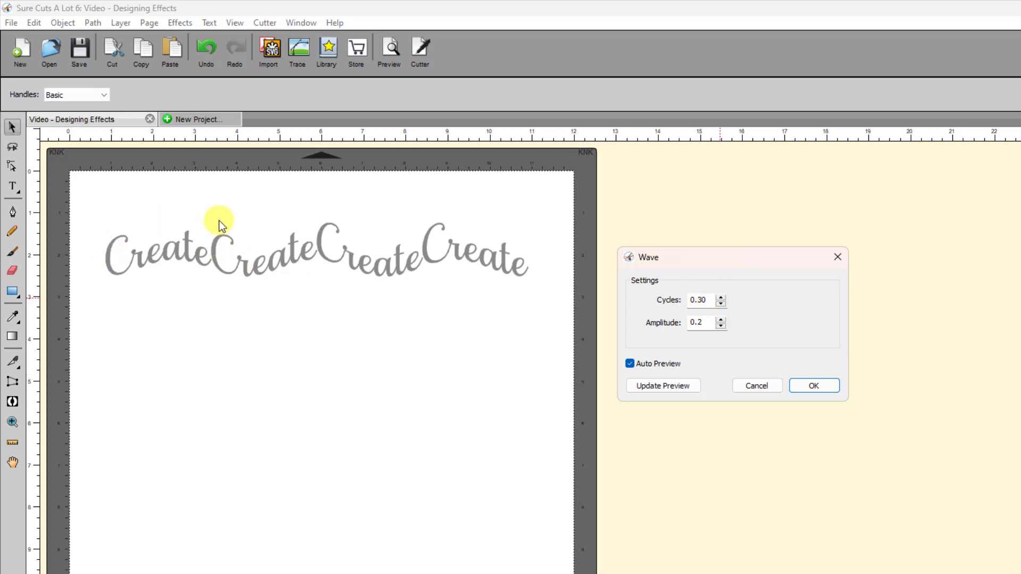
Try a wave amplitude of 0.40, set it back to 0.20, and apply the Wave effect.
click(721, 320)
click(720, 319)
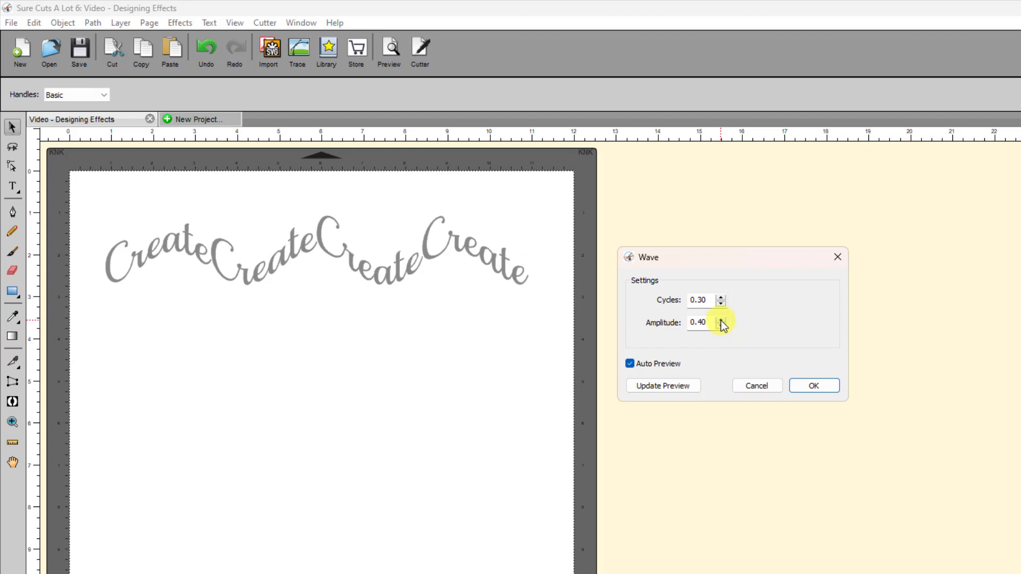
click(721, 327)
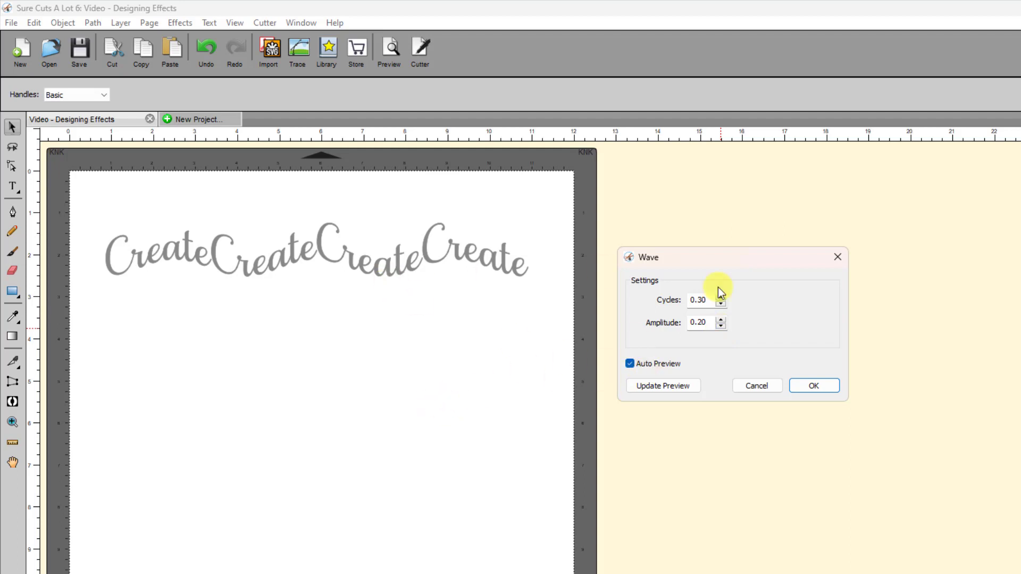
click(813, 386)
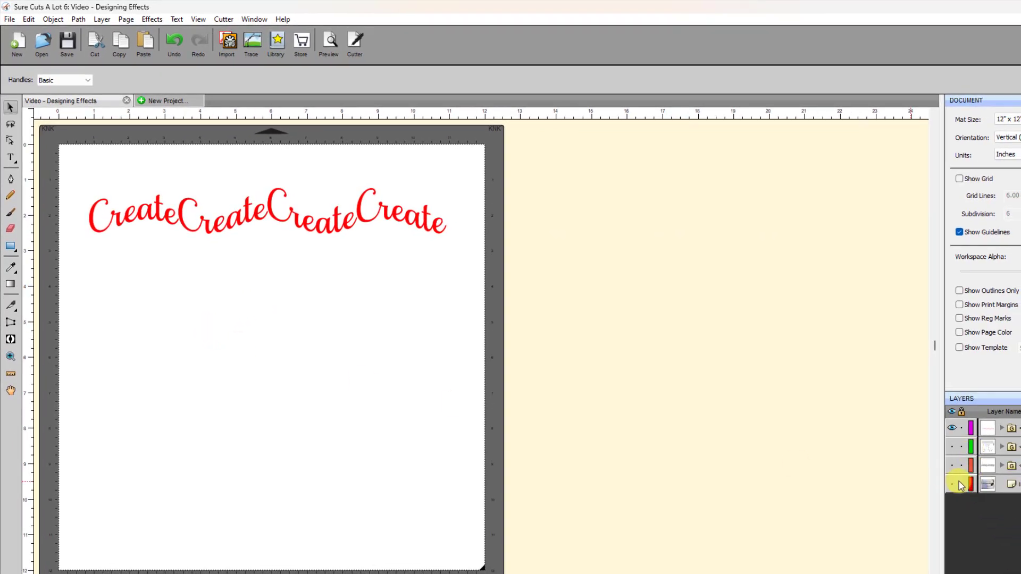
Show the hidden music notation layer and move all its artwork onto the mat below the Create text.
click(952, 445)
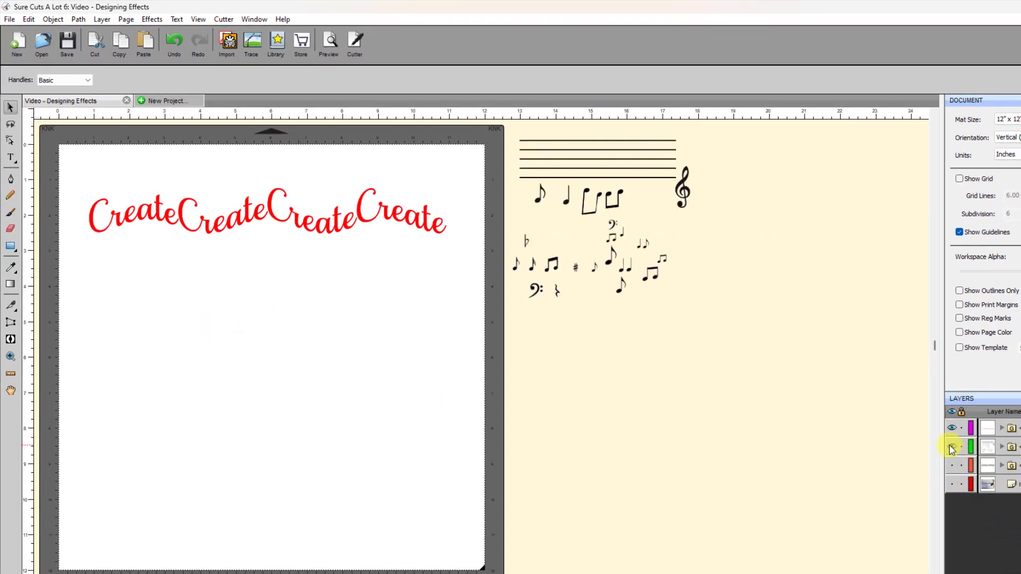
drag(742, 347, 467, 119)
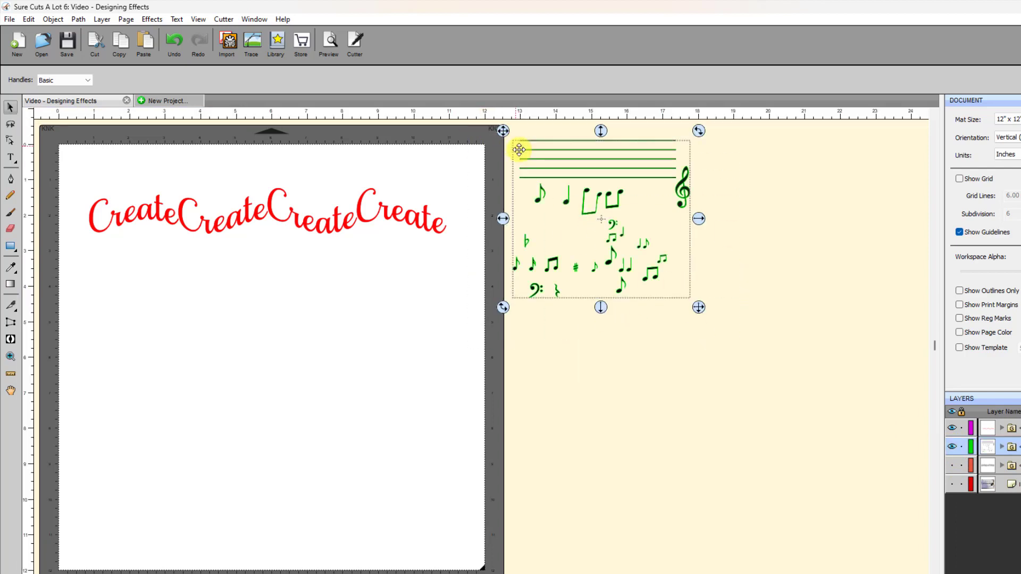
drag(519, 149, 87, 262)
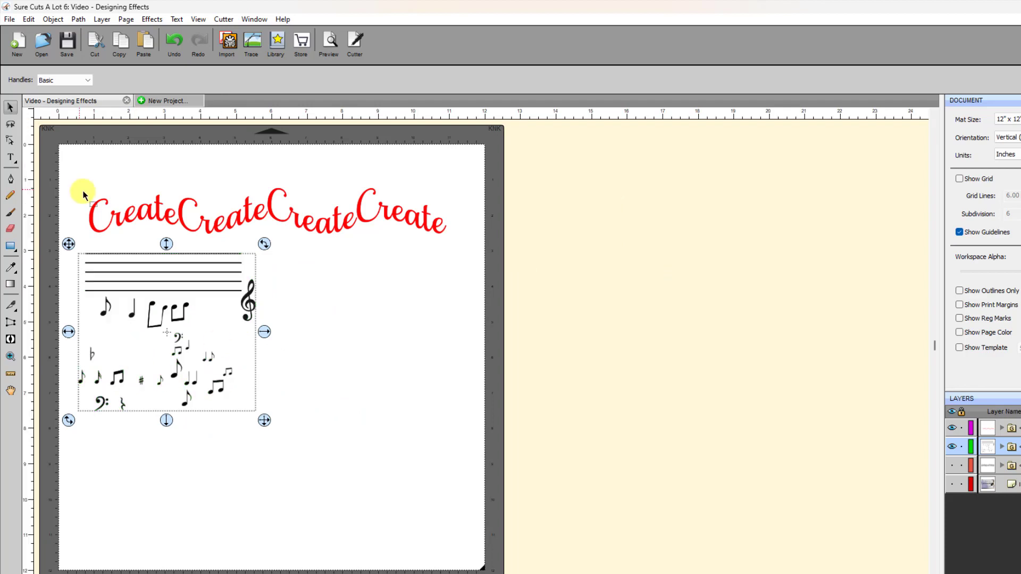
Show the hidden sheet music layer and move the staff onto the mat below the scattered music notes.
click(342, 315)
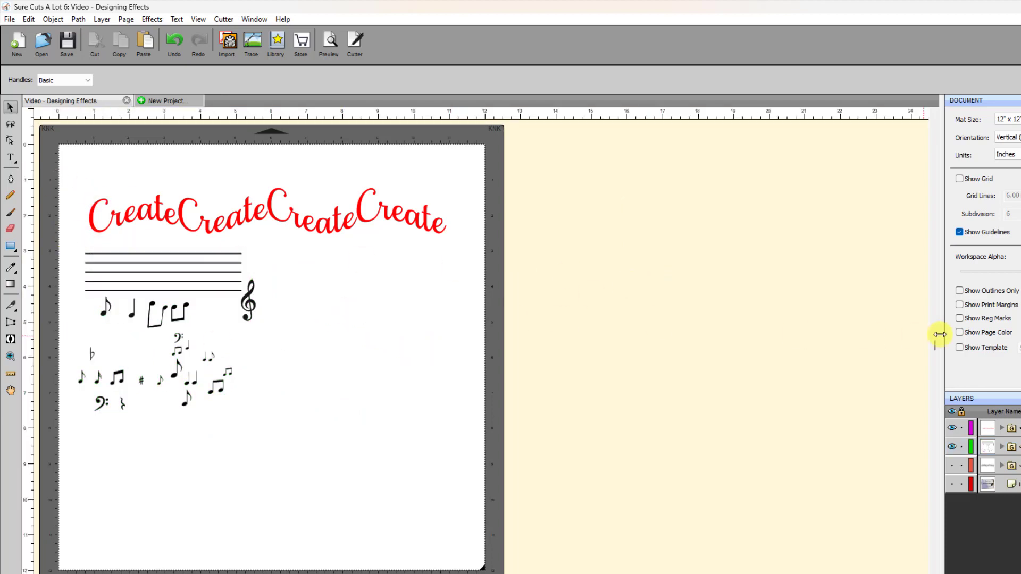
click(952, 466)
mouse_move(638, 353)
mouse_down()
mouse_move(303, 460)
mouse_move(216, 471)
mouse_up()
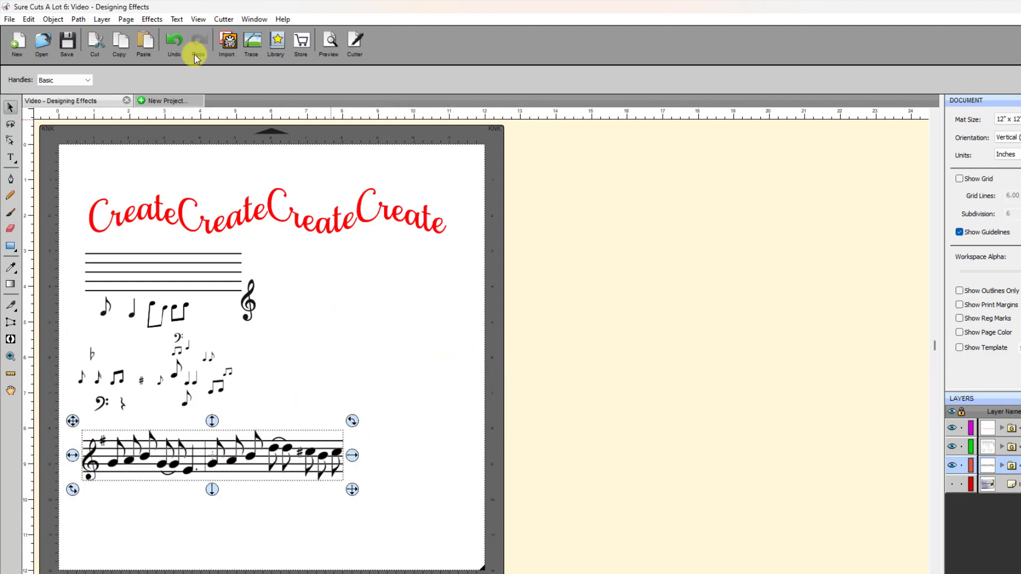
Apply the Wave effect to the sheet music staff with cycles 0.30 and amplitude 0.30.
click(152, 19)
click(165, 317)
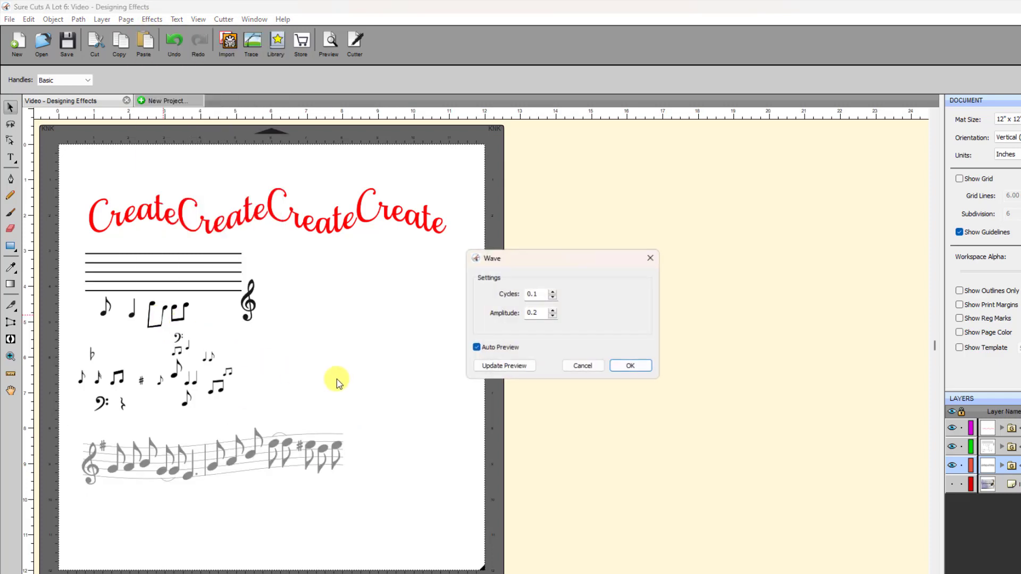
click(552, 292)
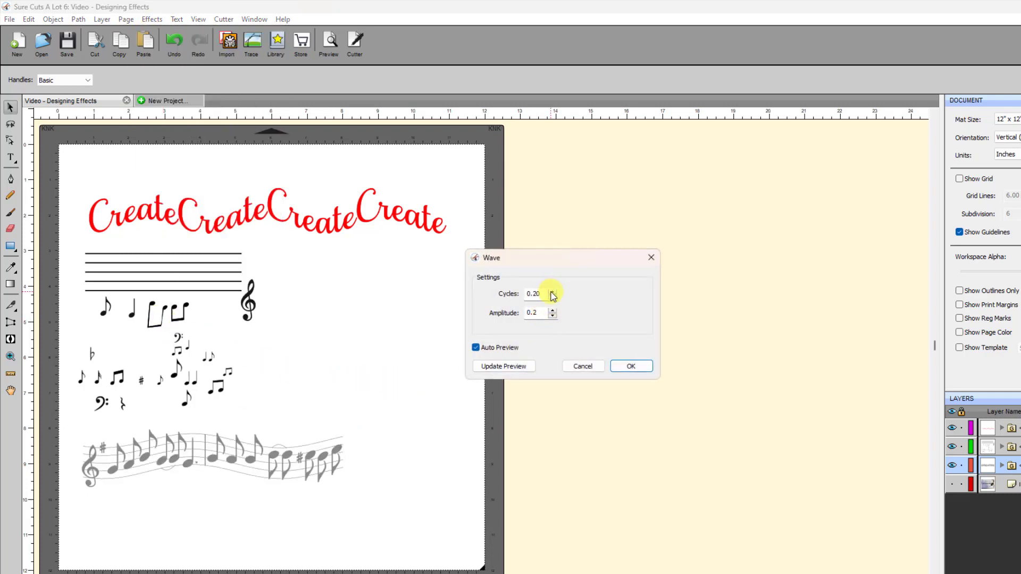
click(552, 292)
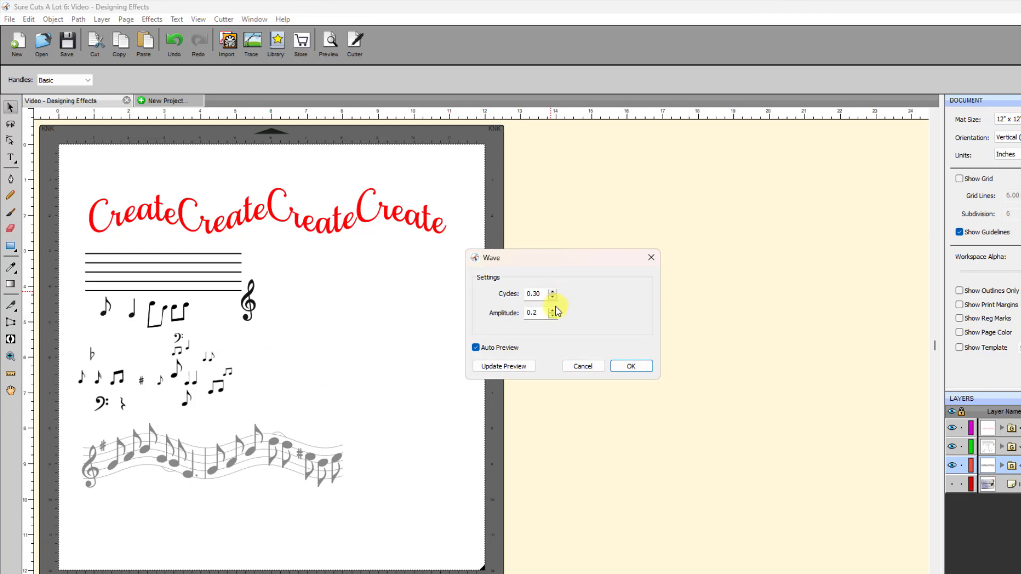
click(553, 310)
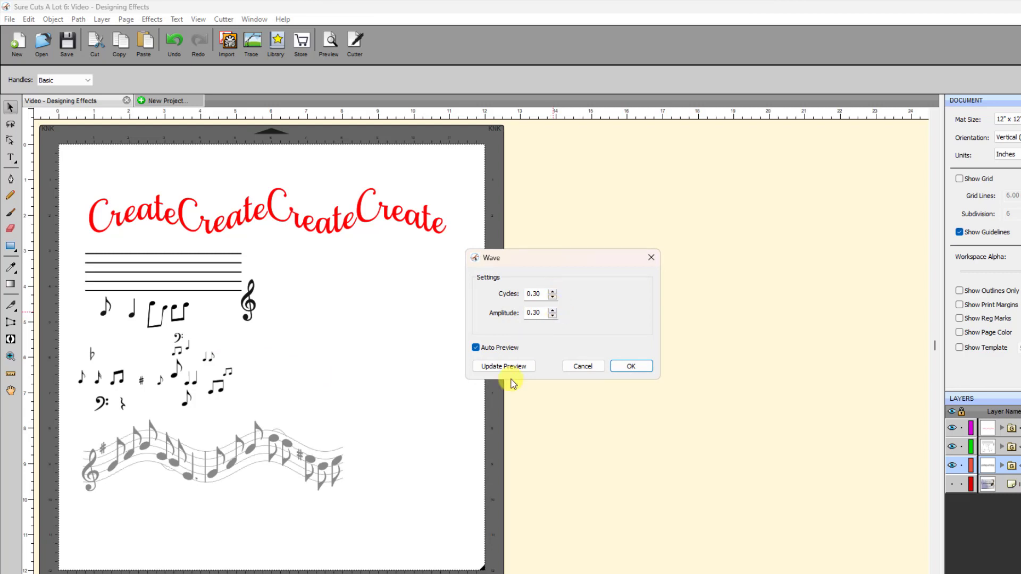
click(629, 367)
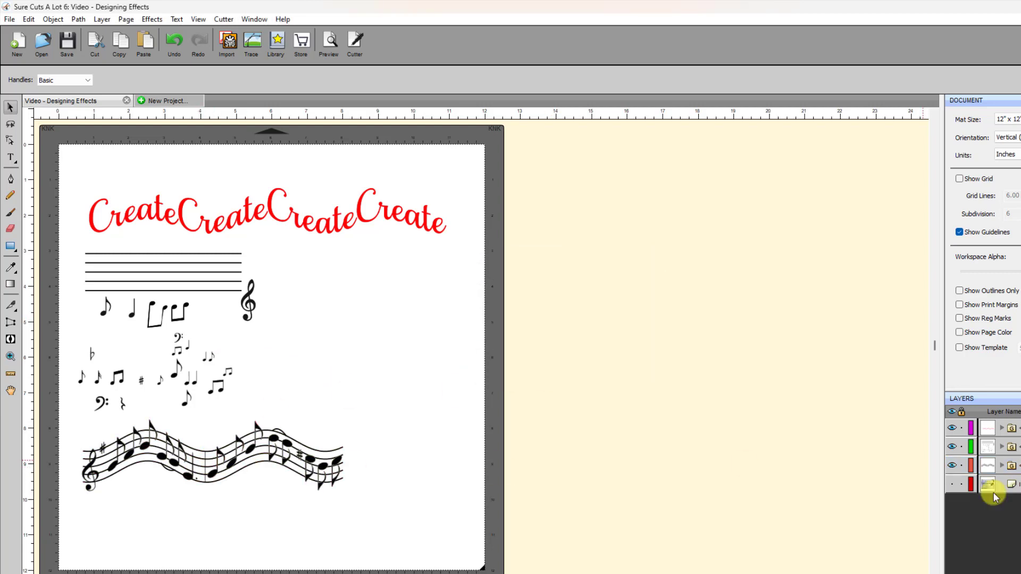
Show the hidden photo layer of the "thank you so much!" card and move the photo onto the mat.
click(951, 484)
click(642, 475)
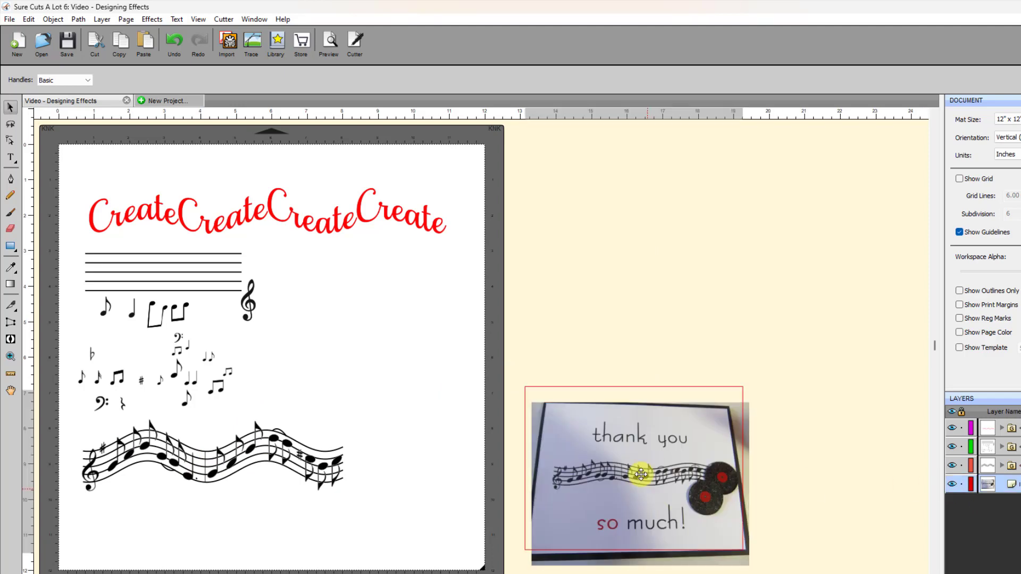
drag(641, 475, 392, 365)
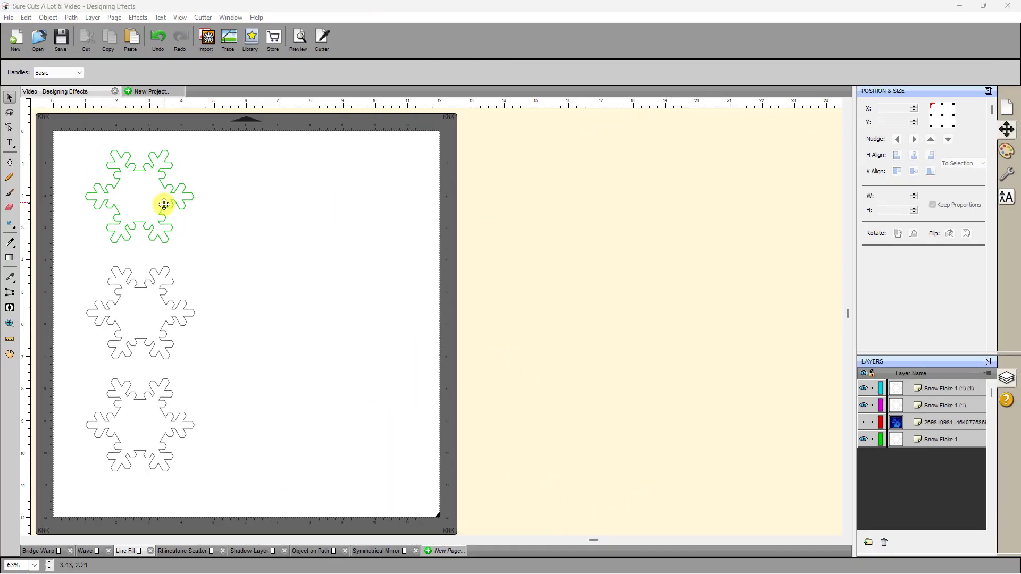
Open the Line Fill effect for the topmost snowflake and review the available fill types, keeping Linear.
click(163, 204)
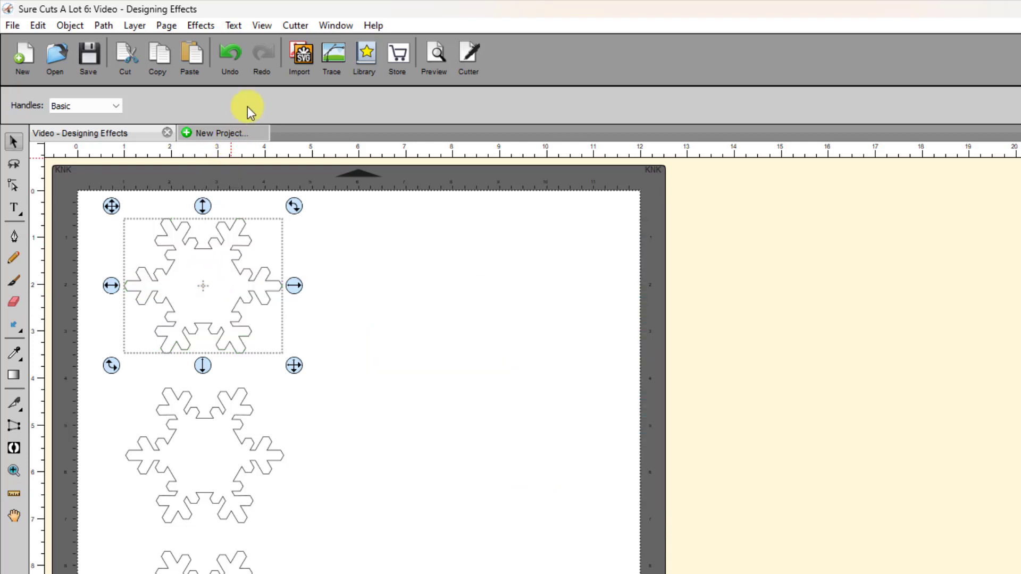
click(206, 24)
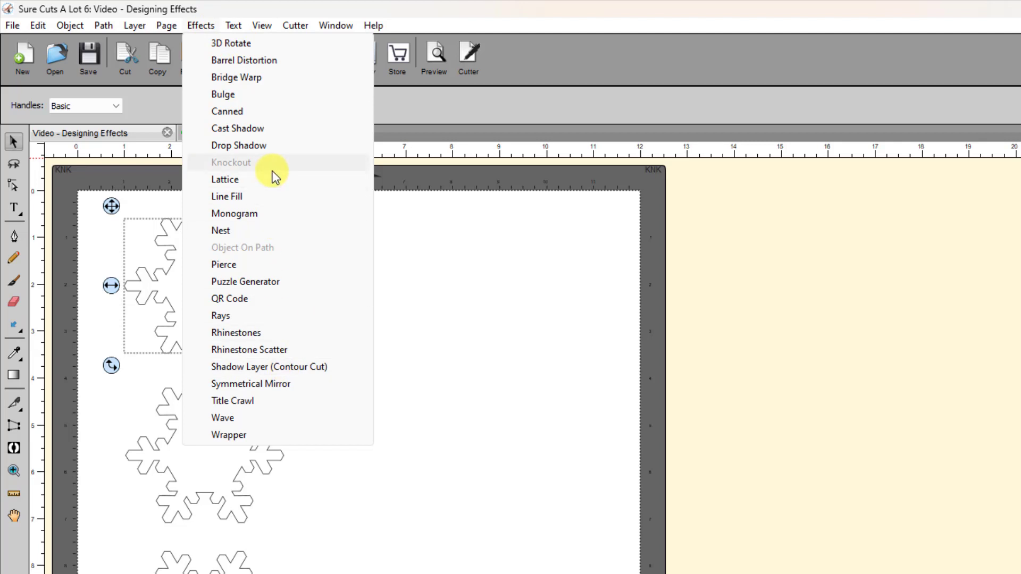
click(211, 196)
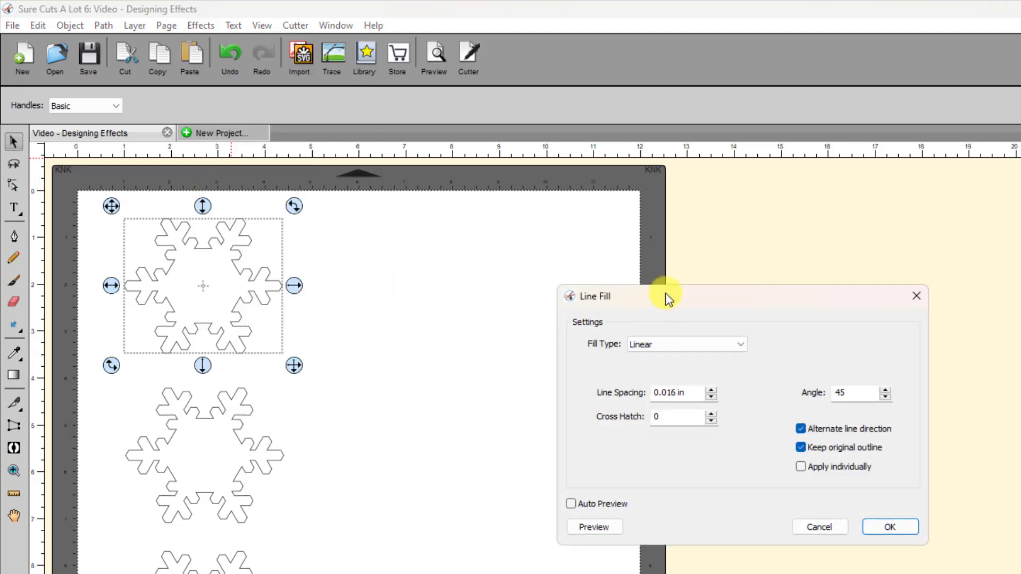
drag(666, 293, 470, 226)
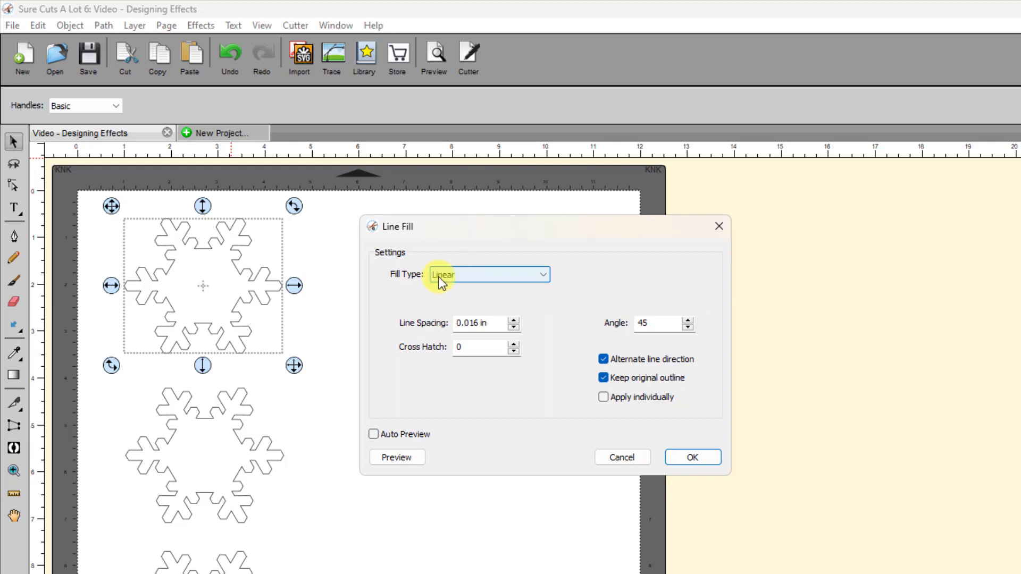
click(542, 274)
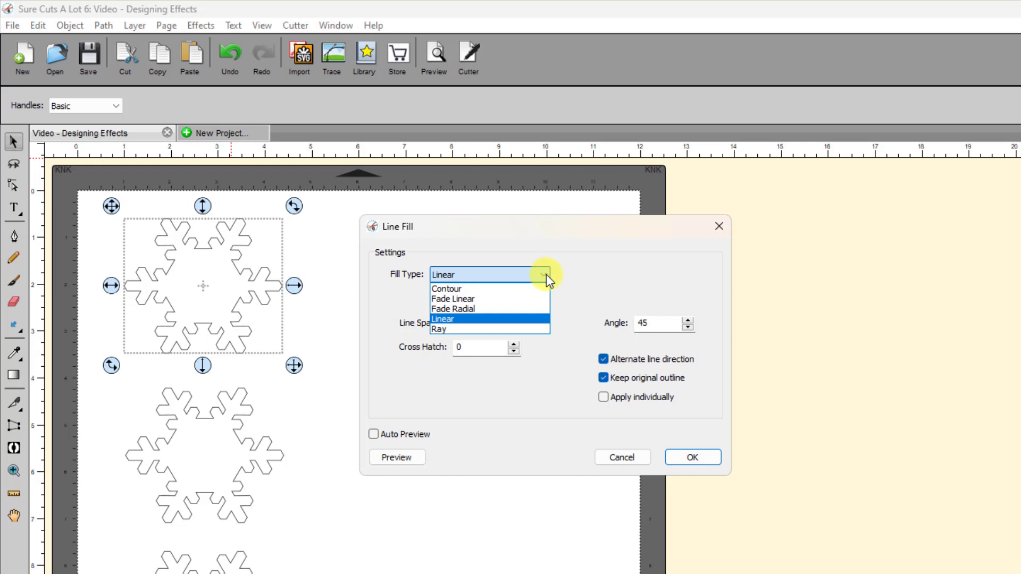
click(547, 274)
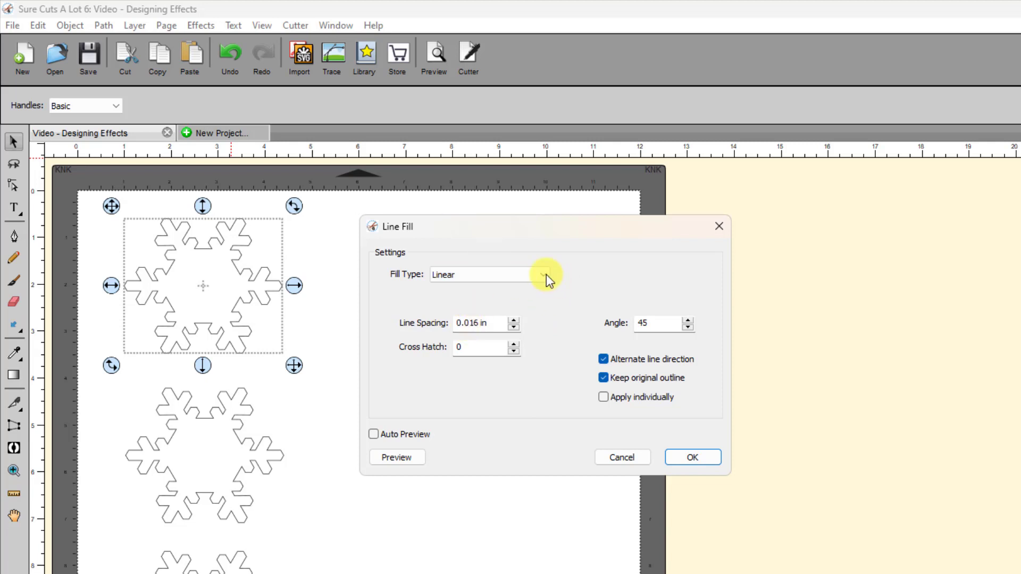
click(547, 274)
click(547, 273)
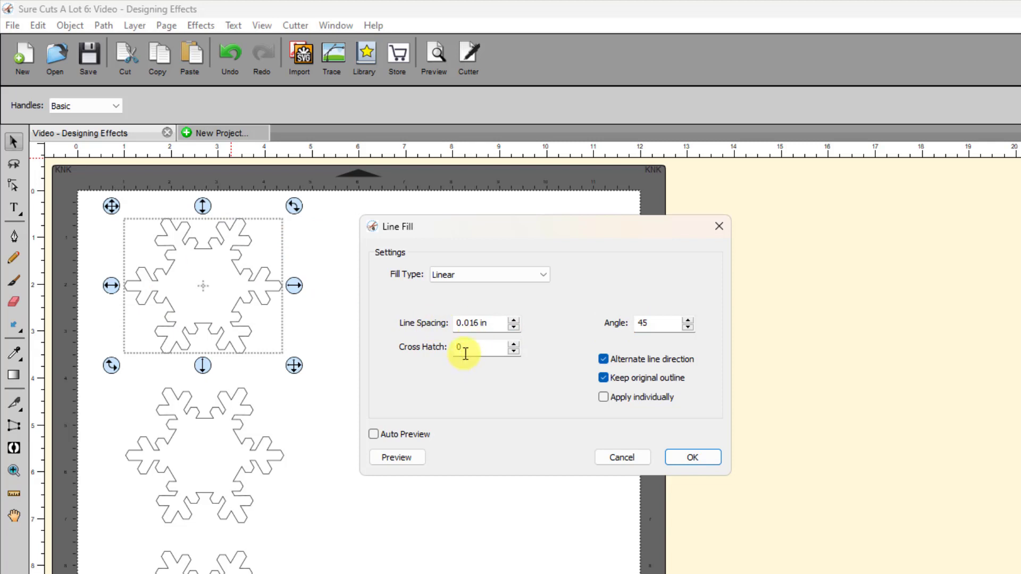
Try a cross hatch of 2, set it back to 0, and preview and apply the Linear fill to the snowflake.
click(514, 344)
click(514, 344)
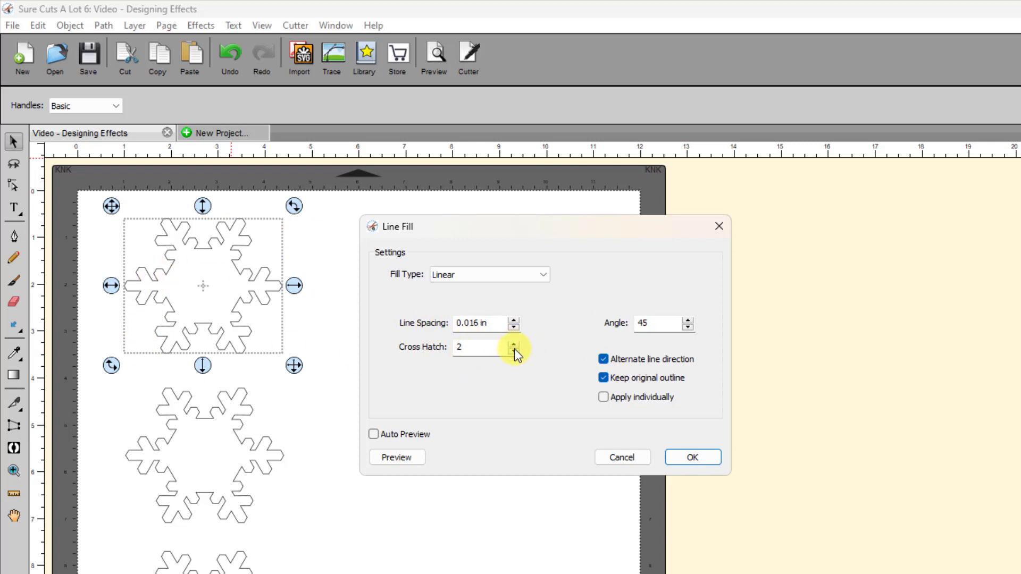
click(514, 350)
click(513, 352)
click(395, 458)
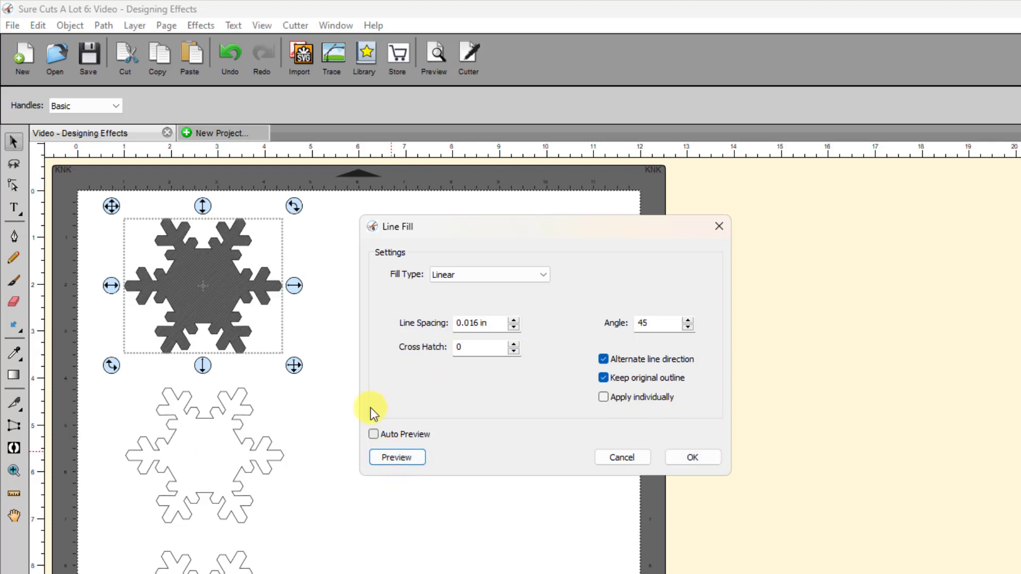
click(700, 464)
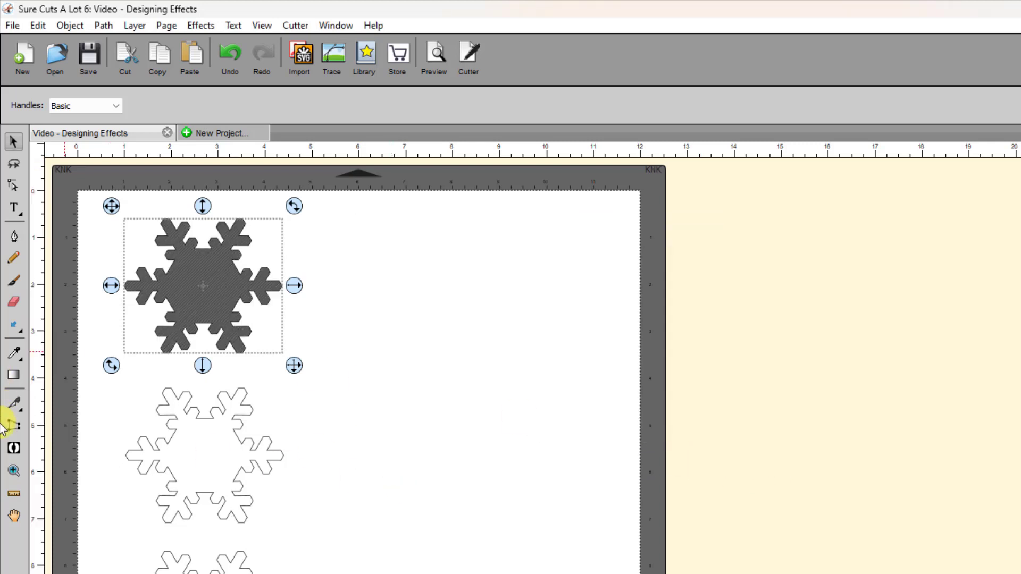
Inspect the filled snowflake up close, and apply a Linear Line Fill with cross hatch 1 to the middle snowflake.
click(14, 471)
drag(99, 208, 358, 426)
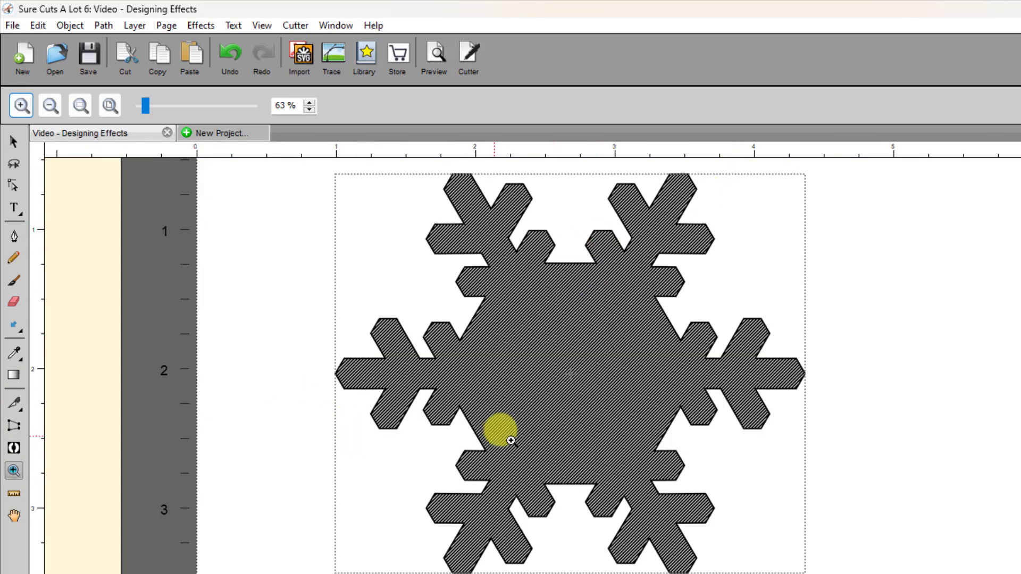
click(15, 142)
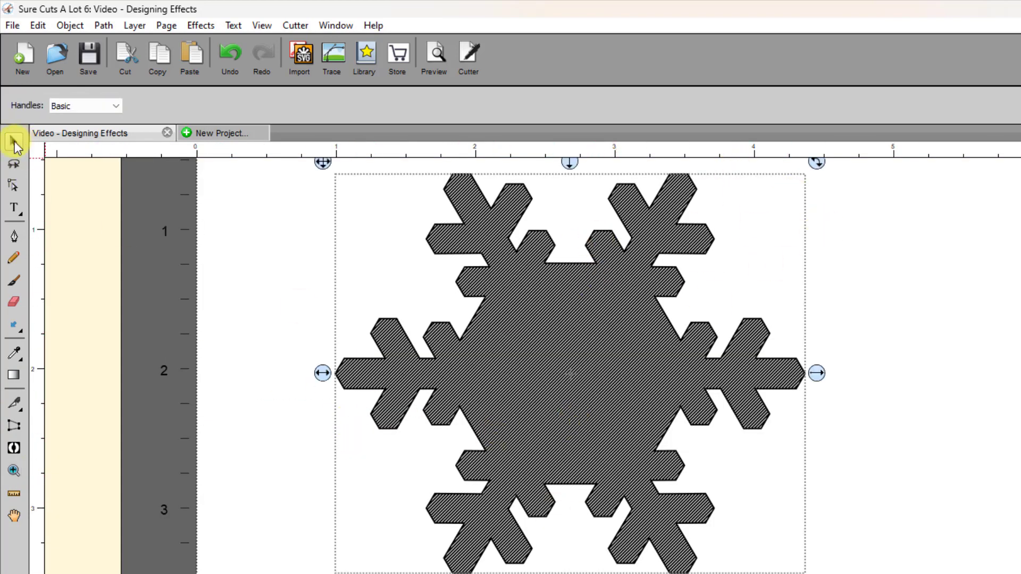
scroll(526, 532, down, 3)
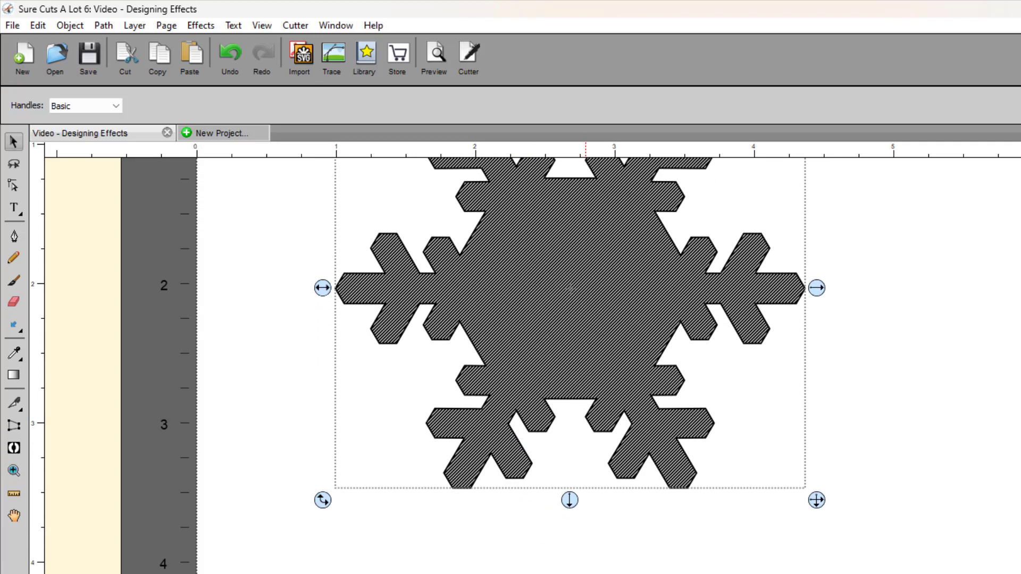
click(585, 572)
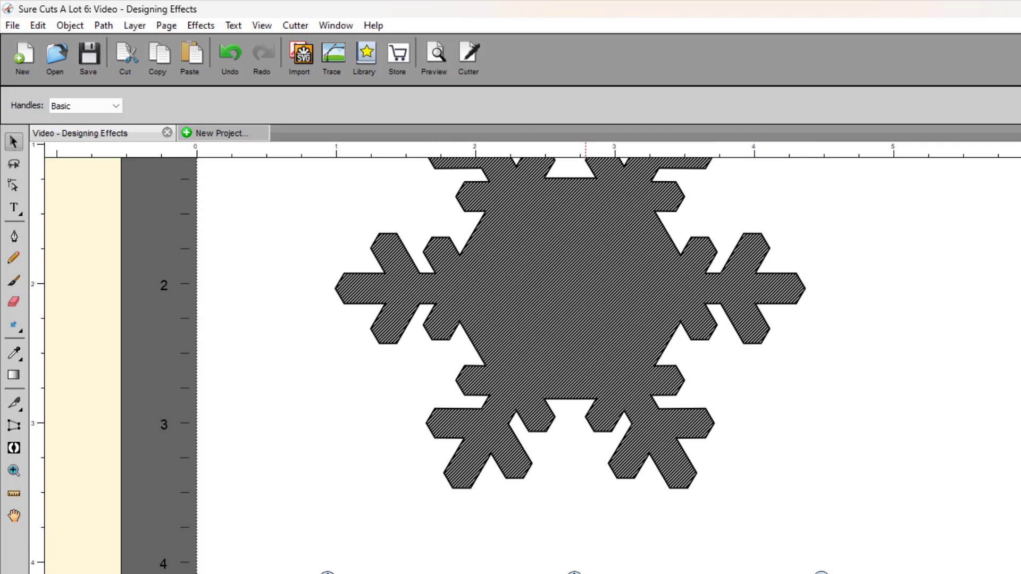
click(213, 28)
click(232, 200)
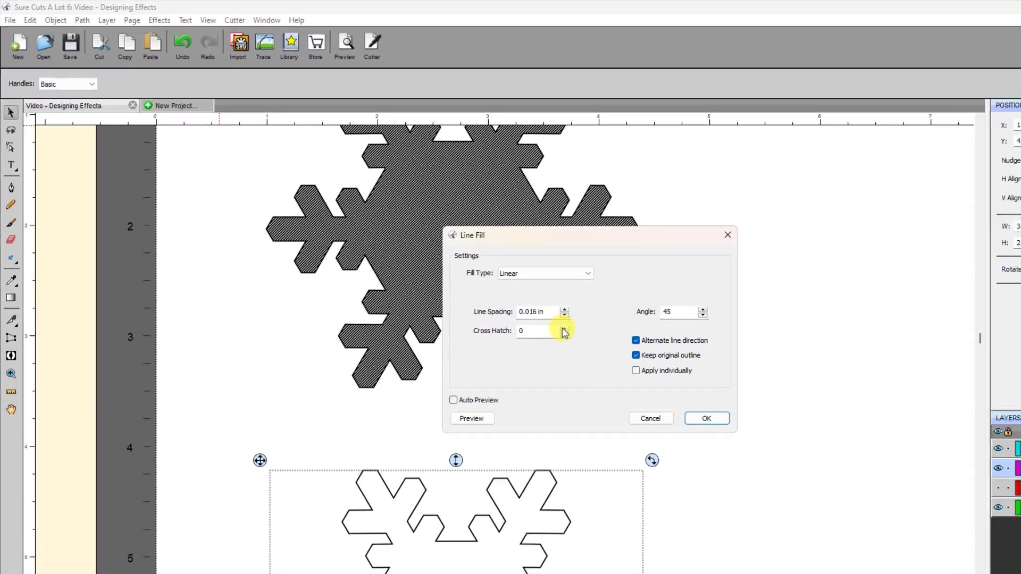
click(564, 328)
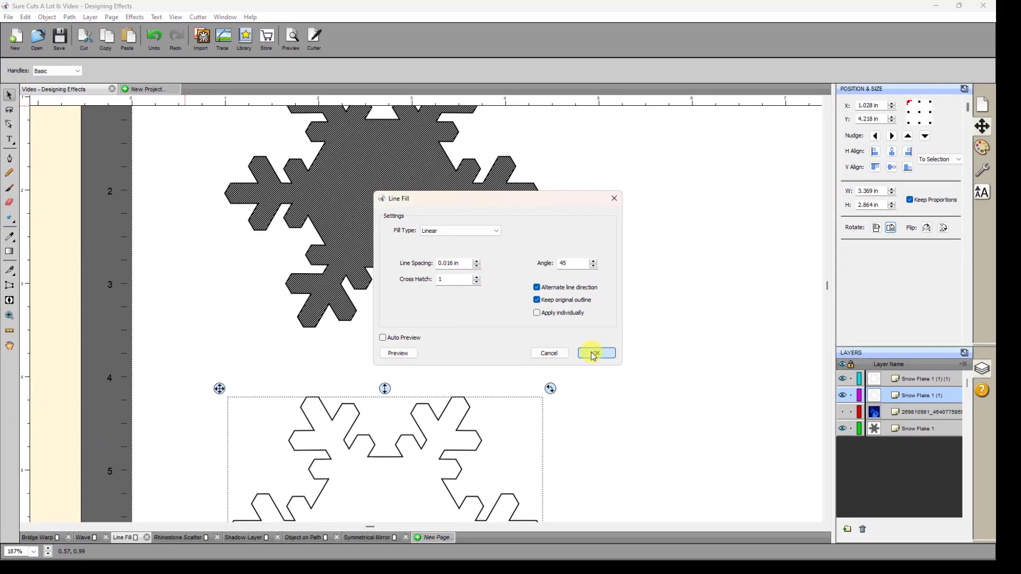
click(594, 354)
Compare the cross-hatched fill of the middle snowflake with the single-direction fill of the topmost one.
scroll(547, 378, down, 3)
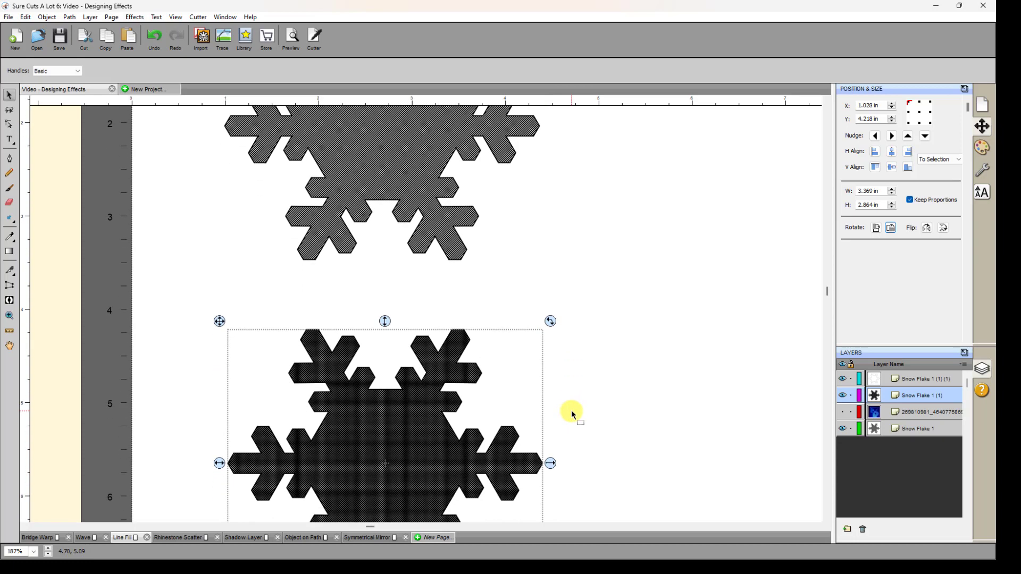
scroll(572, 414, down, 2)
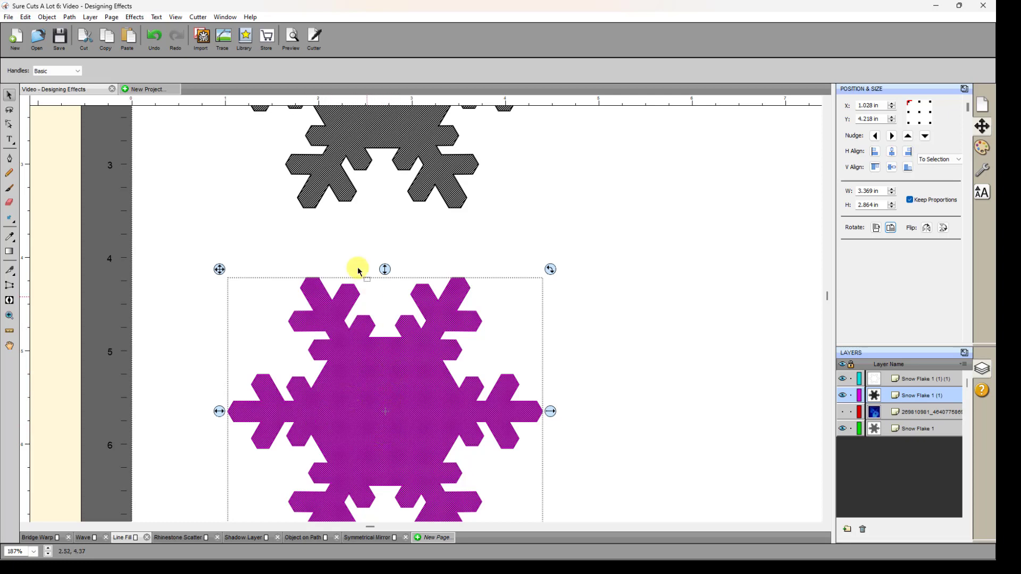
scroll(354, 278, up, 2)
scroll(370, 291, up, 3)
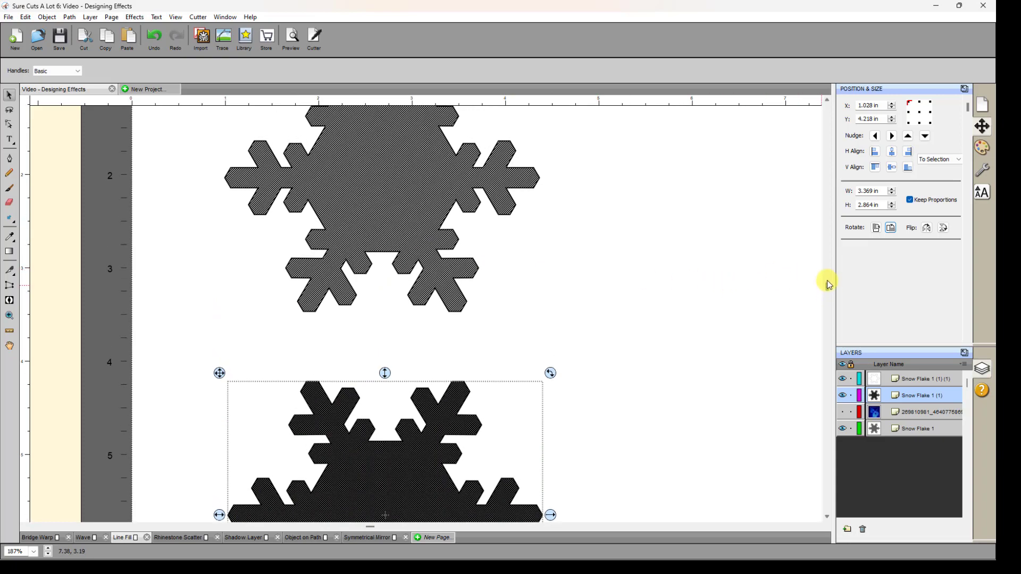
mouse_move(828, 281)
mouse_down()
mouse_move(822, 237)
mouse_move(816, 287)
mouse_move(814, 275)
mouse_up()
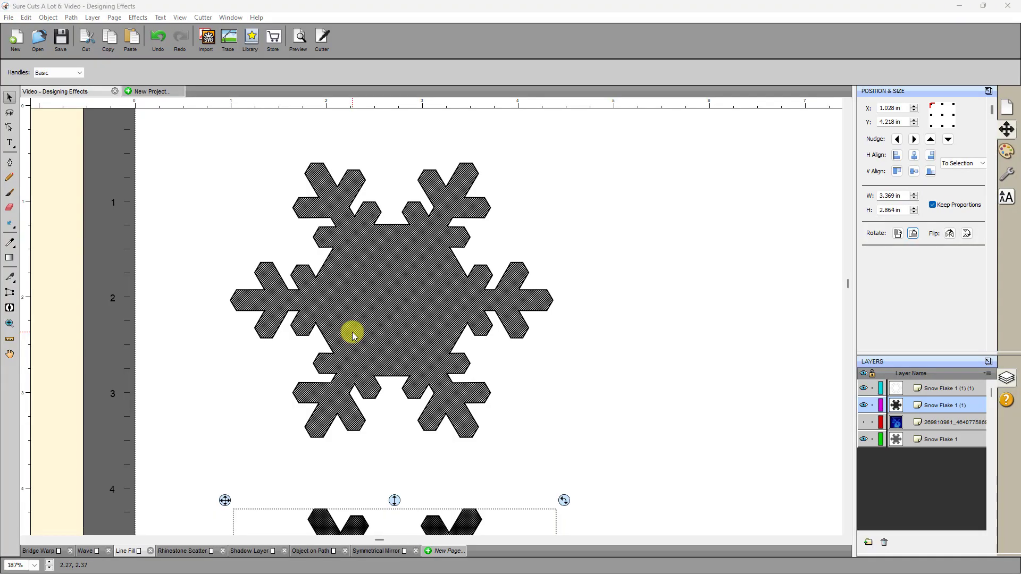
Show the hidden blue photo layer on the snowflake page and move the photo onto the mat.
click(408, 372)
key(ctrl+0)
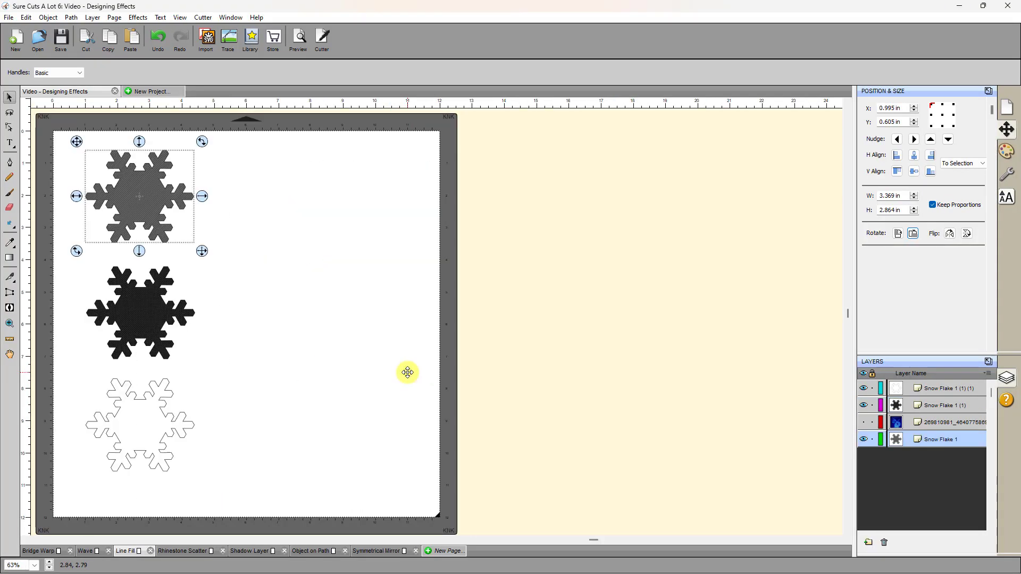
click(261, 286)
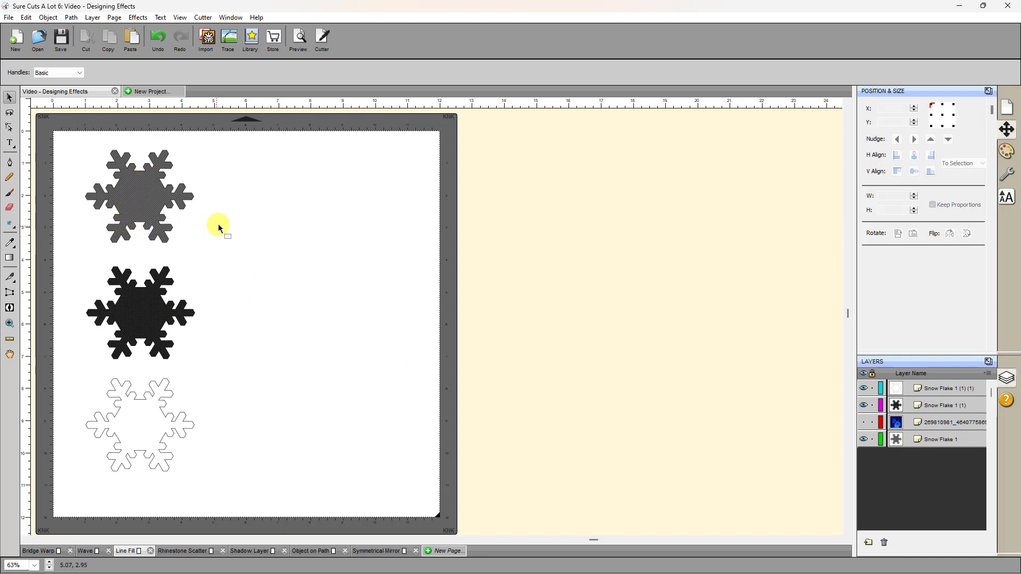
click(863, 422)
drag(513, 253, 291, 213)
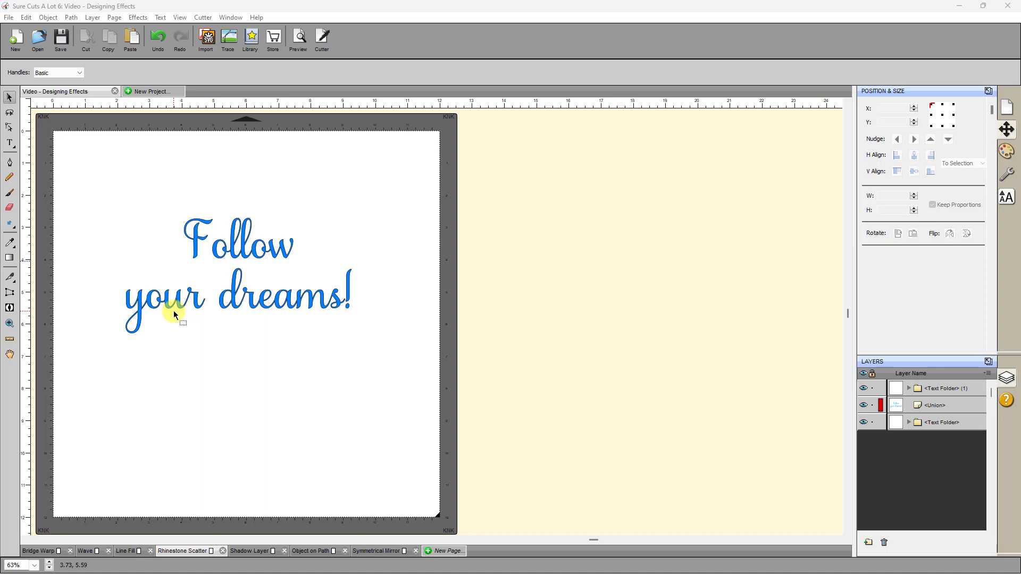
Try the Rhinestones effect with an SS 12 outline on the "Follow your dreams!" text, and undo it.
drag(87, 201, 372, 350)
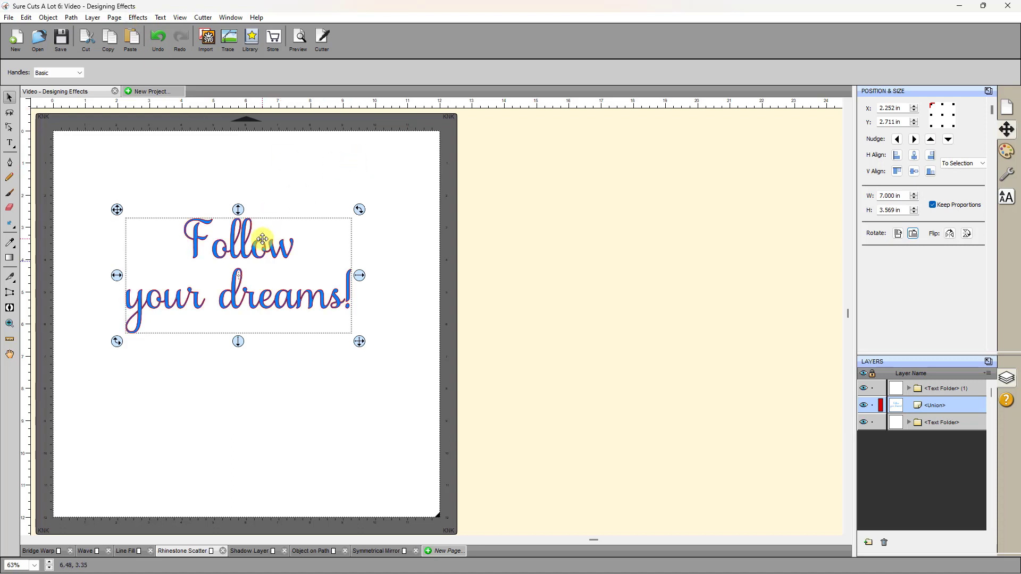
click(138, 17)
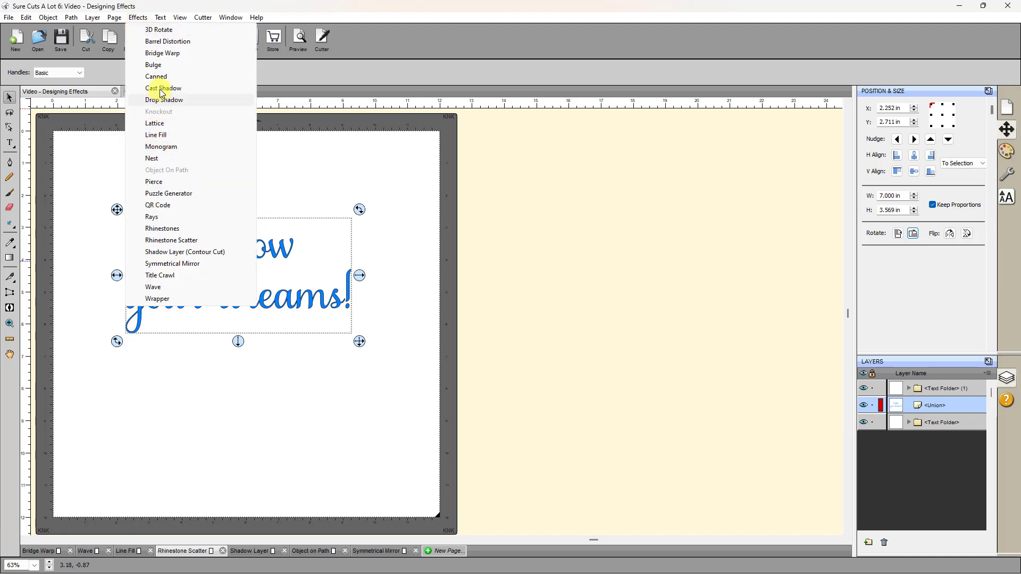
click(207, 228)
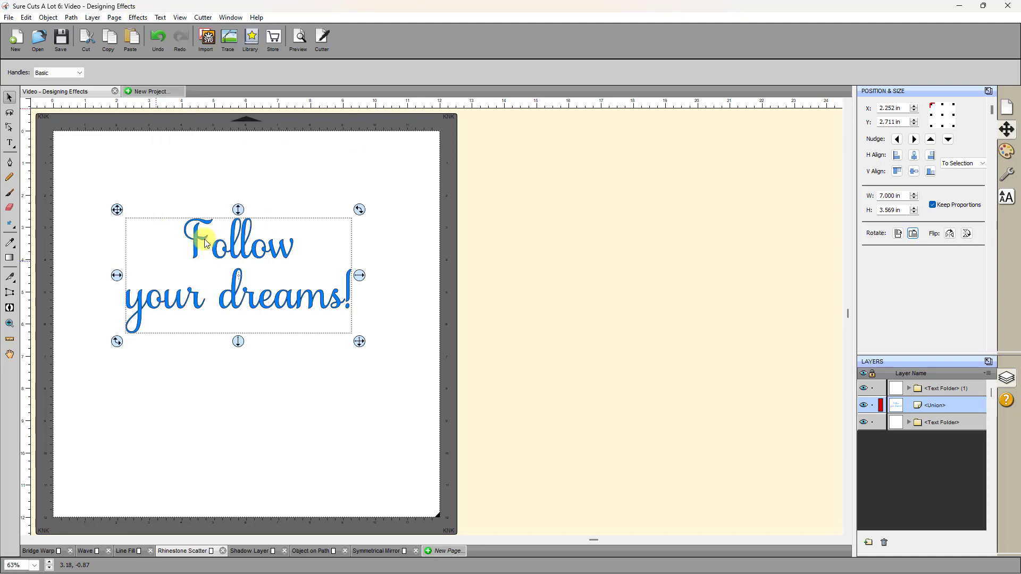
drag(518, 107, 577, 105)
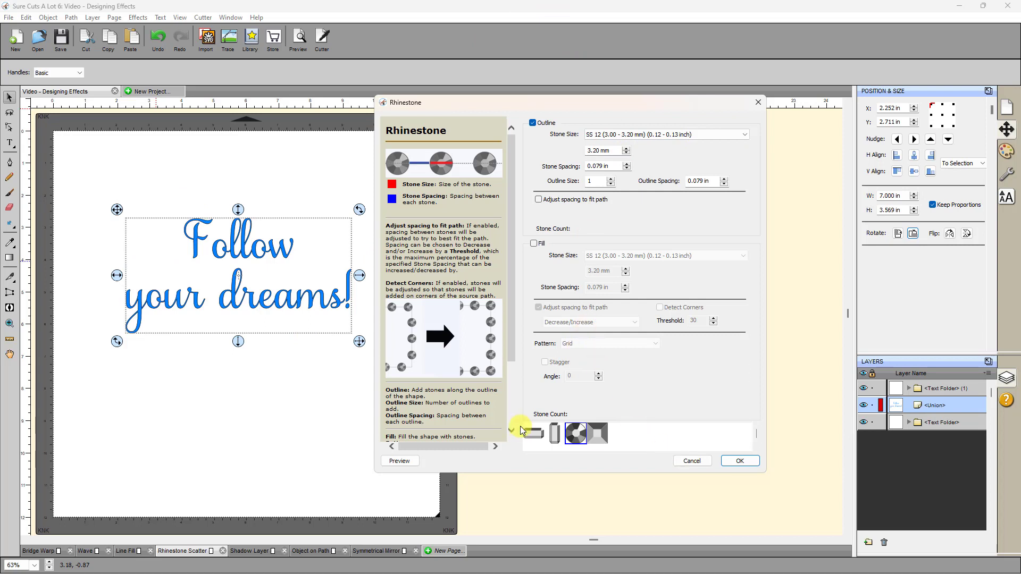
click(387, 462)
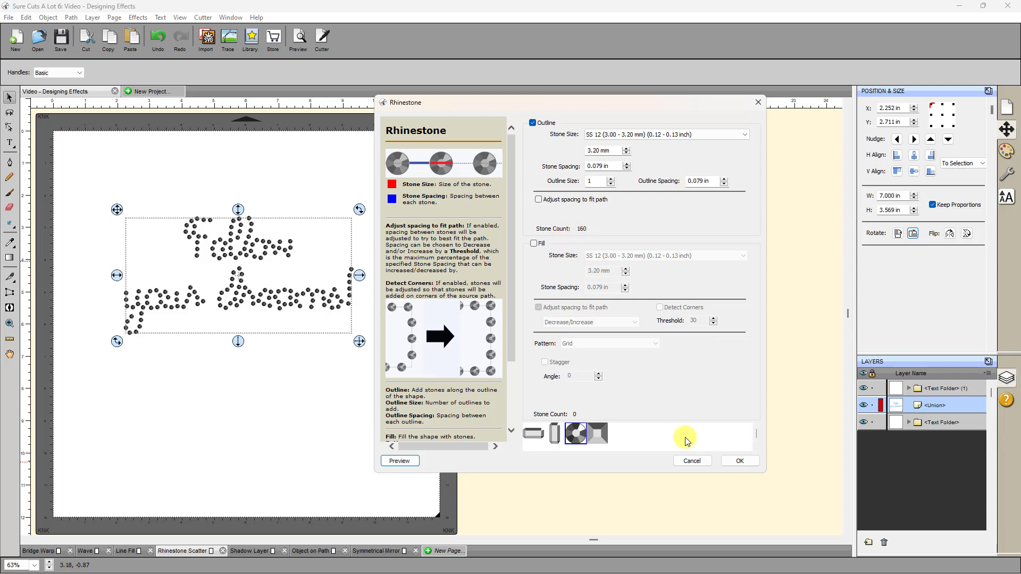
click(737, 460)
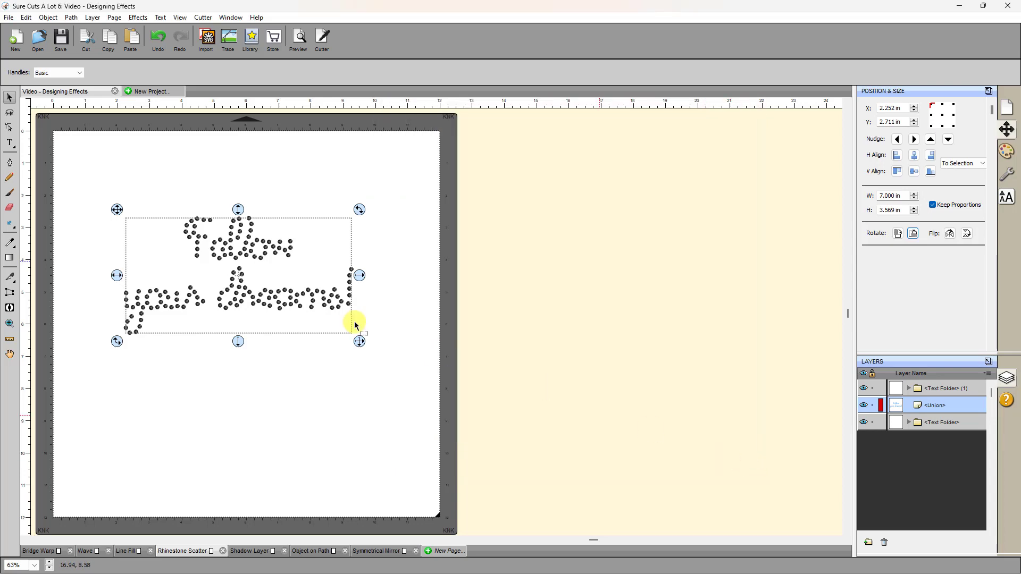
click(308, 359)
key(ctrl+z)
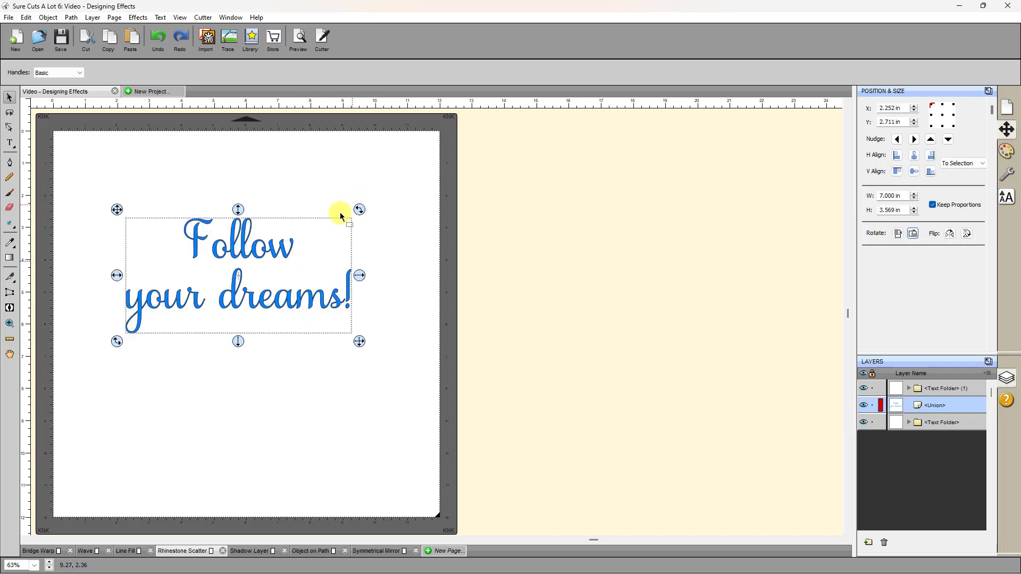
Reposition the "Follow your dreams!" text slightly and preview a Rhinestone Scatter on it with the Rectangle shape.
drag(234, 245, 233, 259)
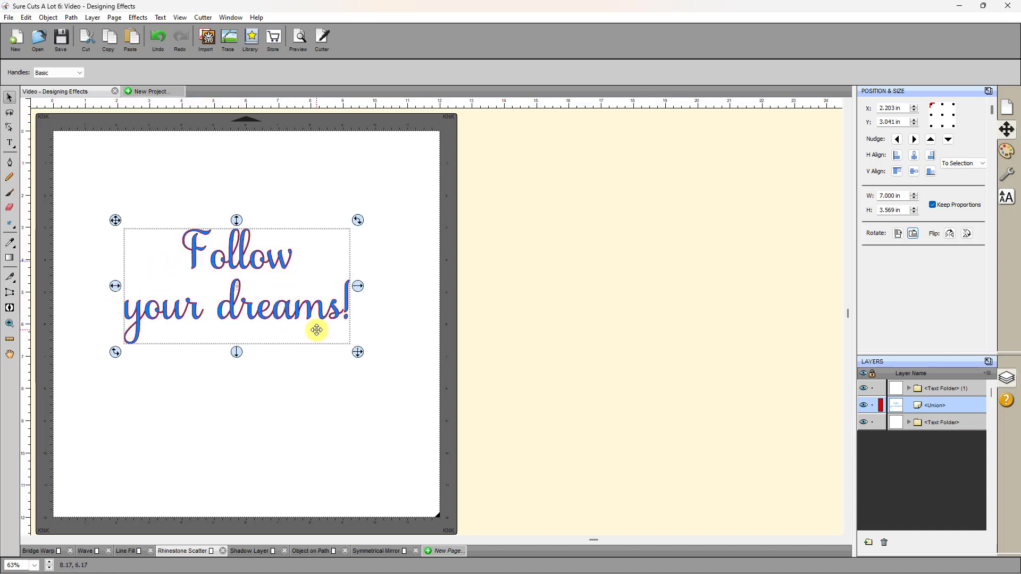
click(134, 18)
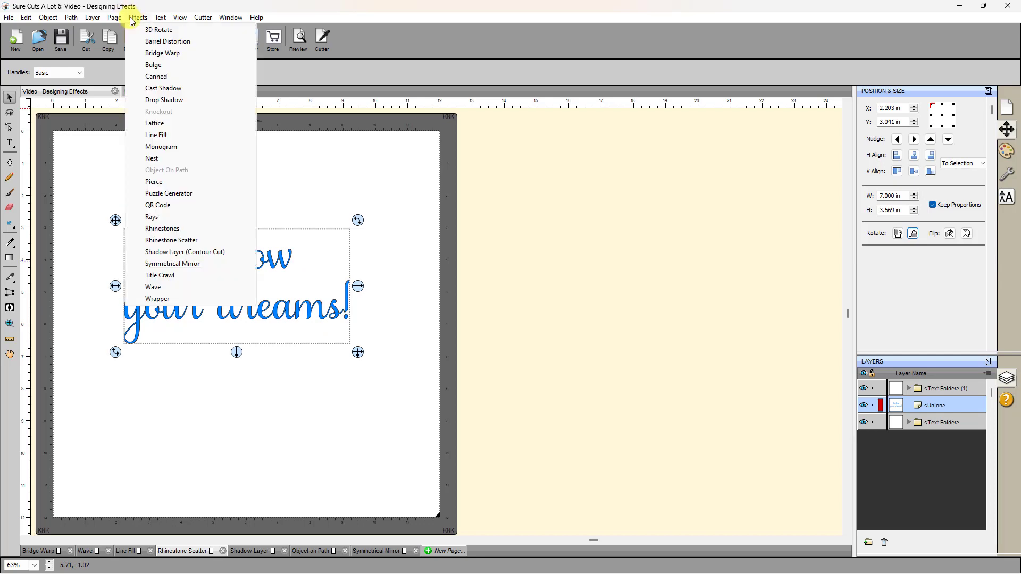
click(159, 240)
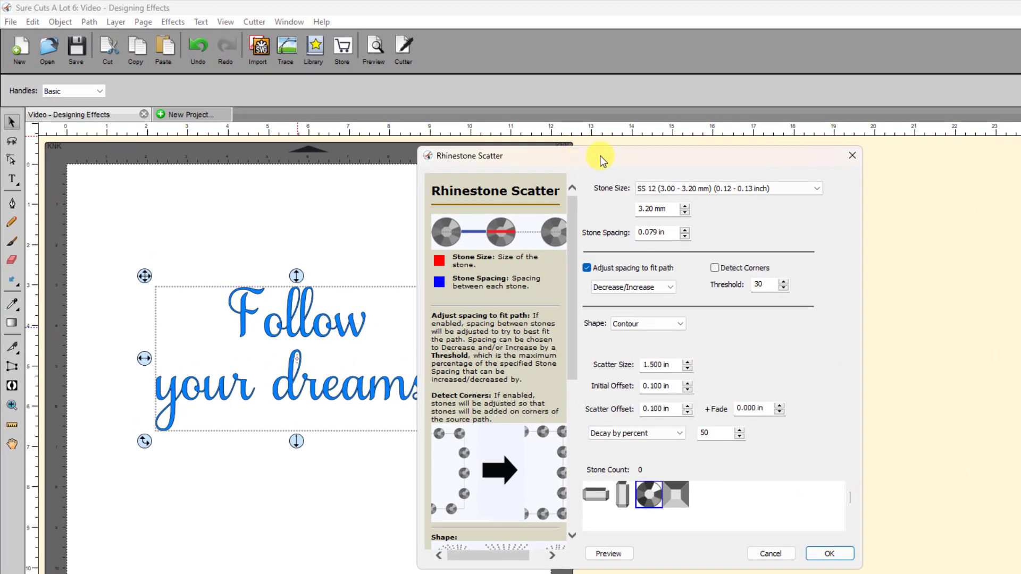
drag(458, 124, 574, 123)
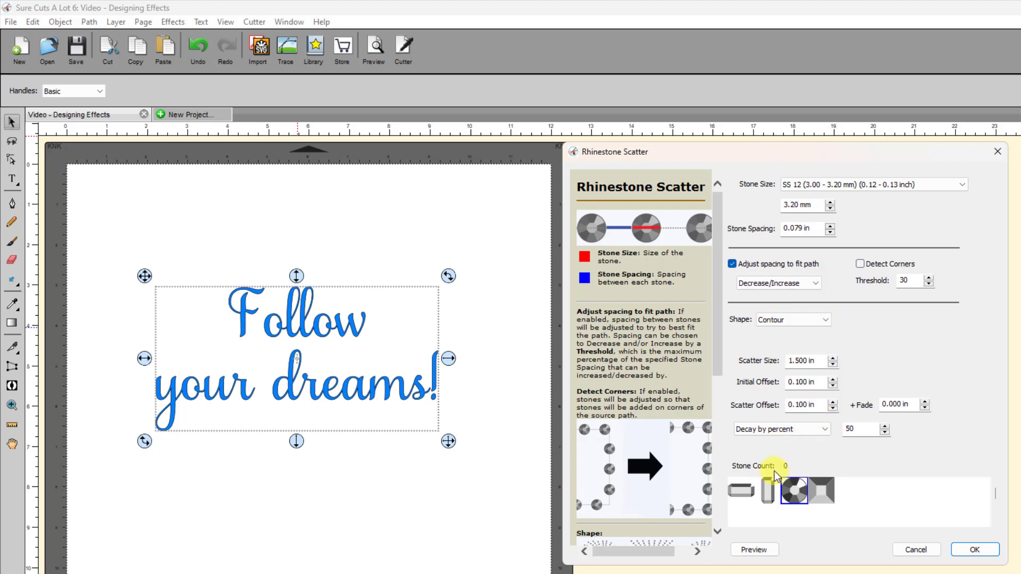
click(825, 319)
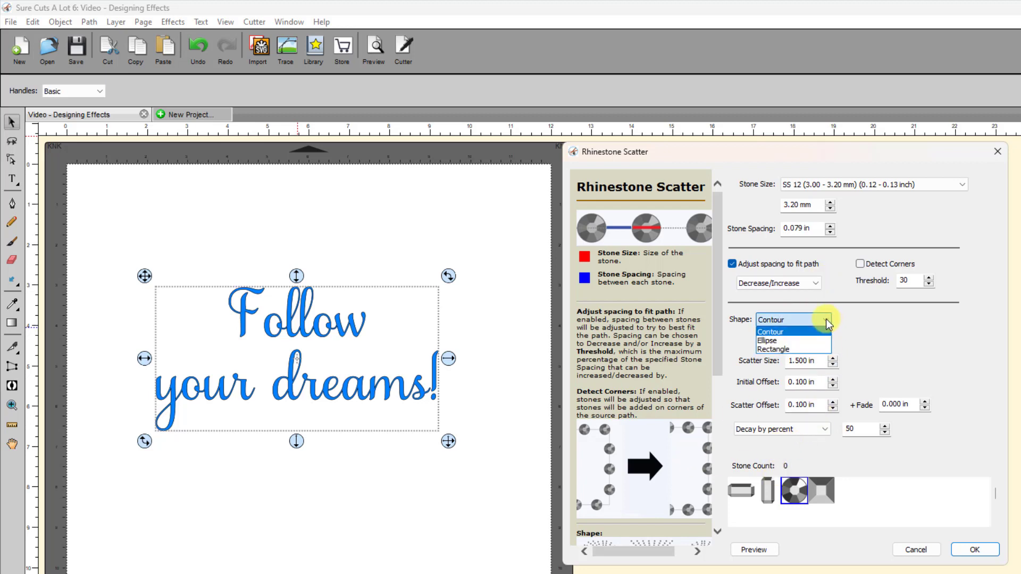
click(776, 351)
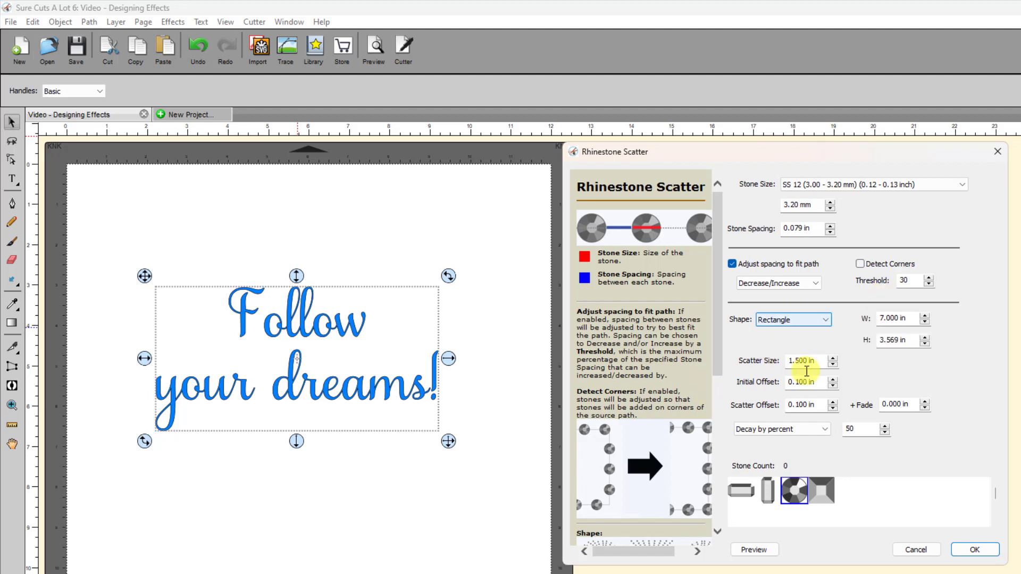
click(752, 551)
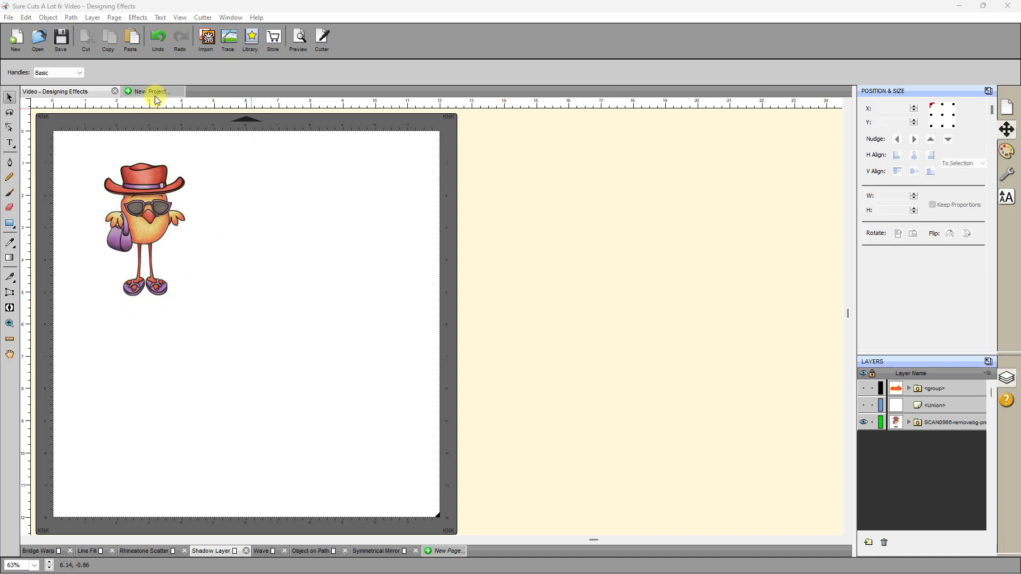
Start a Shadow Layer on the bird image with type Shadow (Rounded), Blackout Shadow and Print+Cut Outline enabled.
click(150, 179)
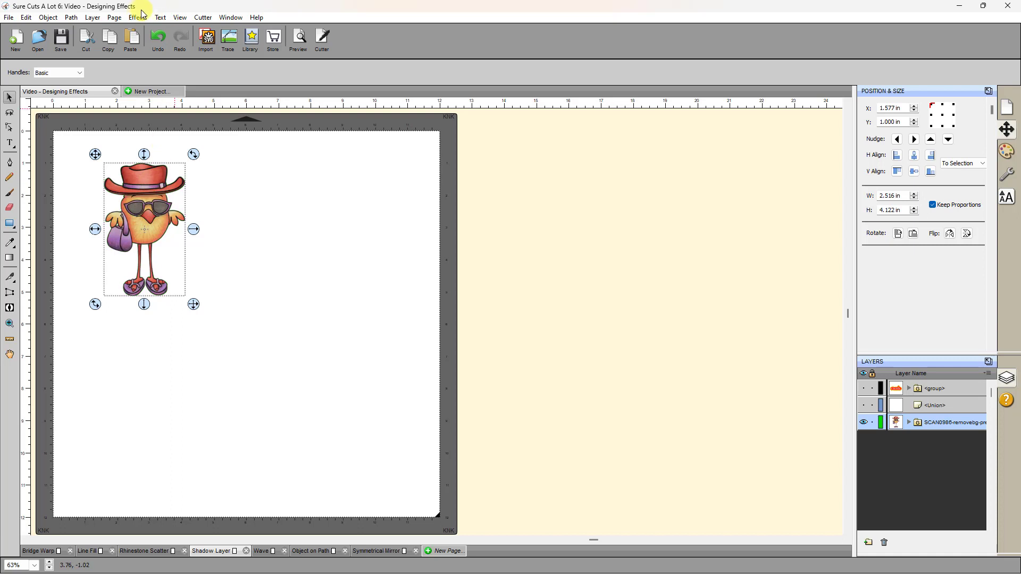
click(136, 17)
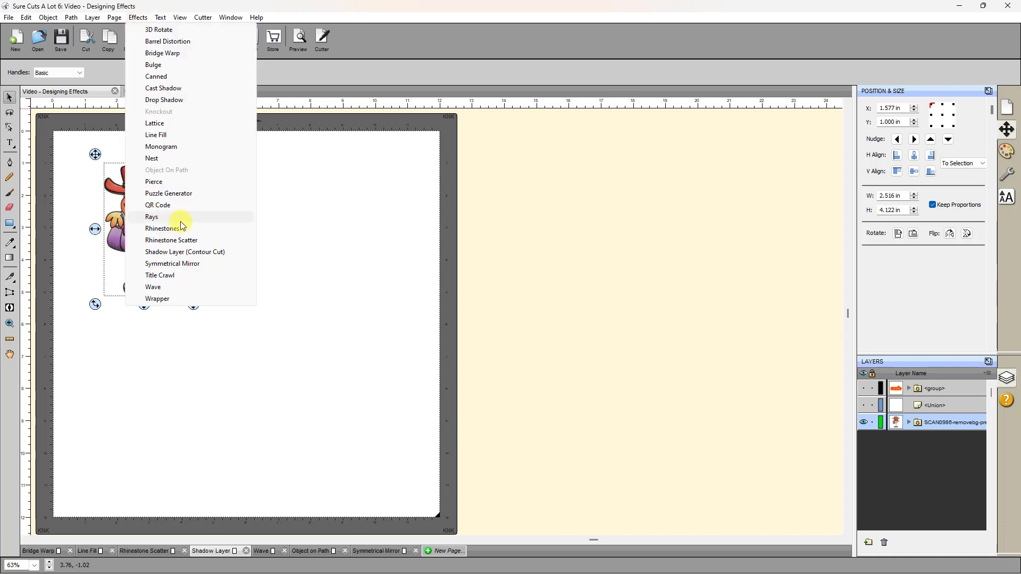
click(156, 252)
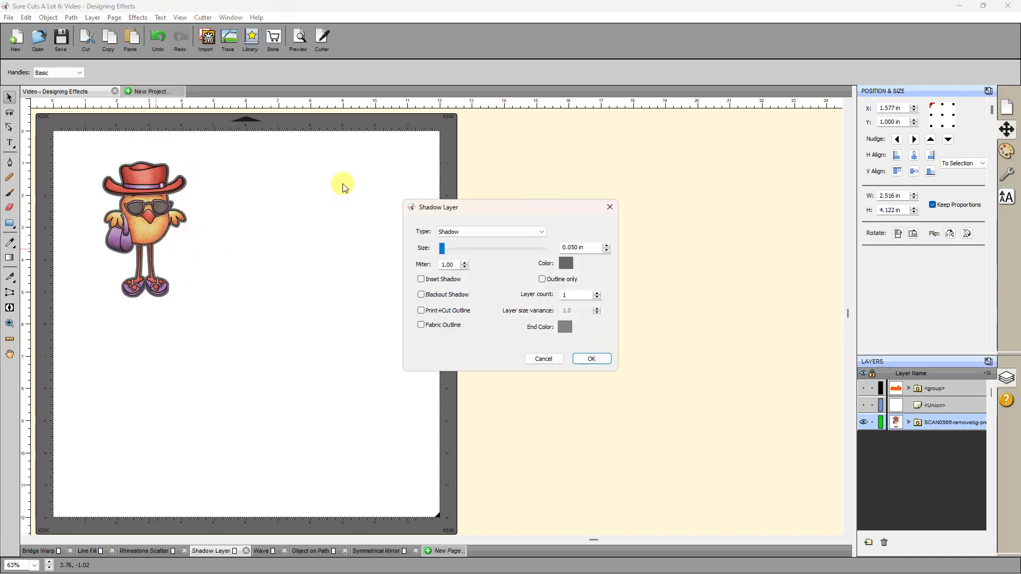
drag(511, 209, 350, 155)
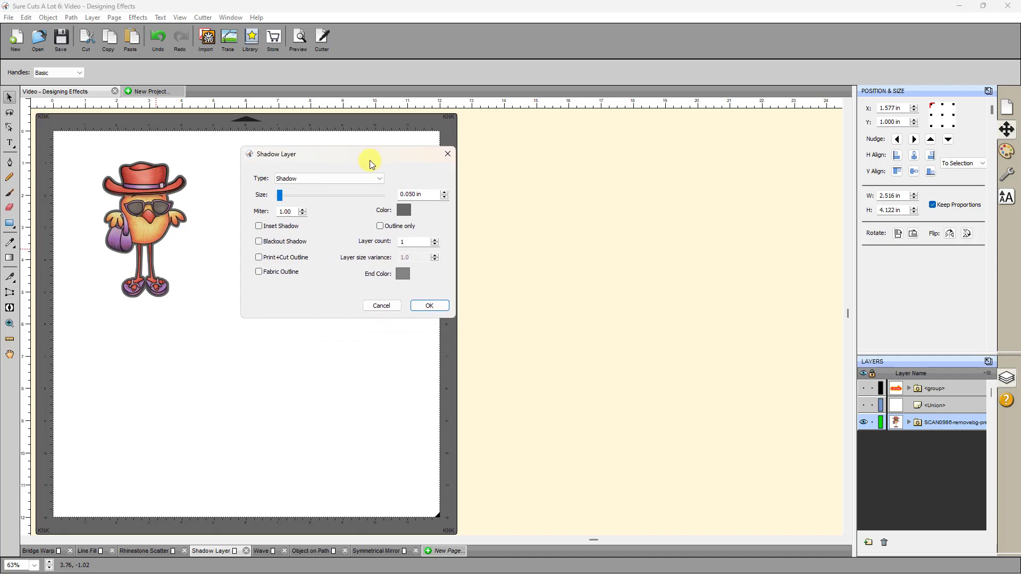
click(379, 178)
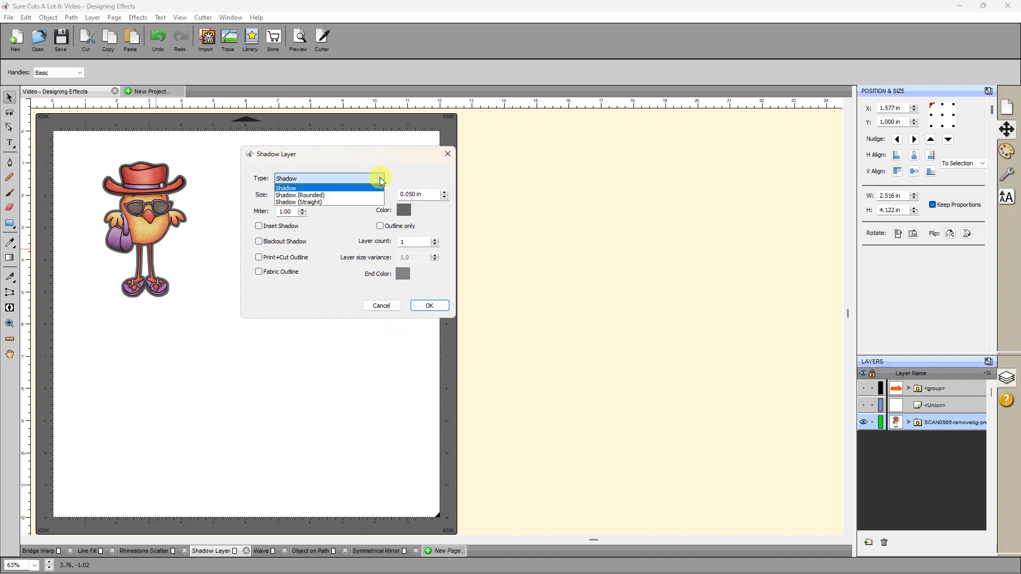
click(312, 196)
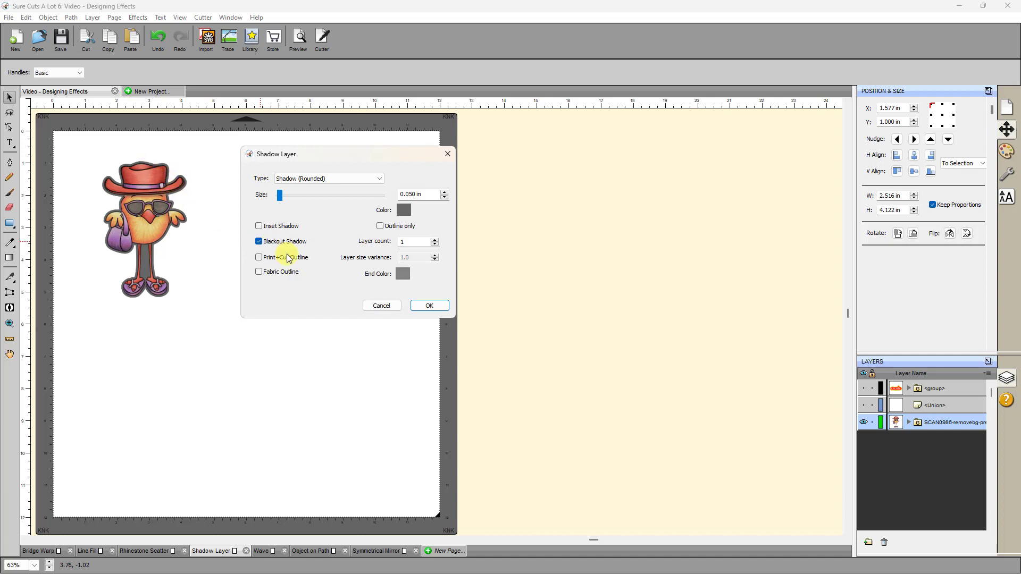
click(259, 257)
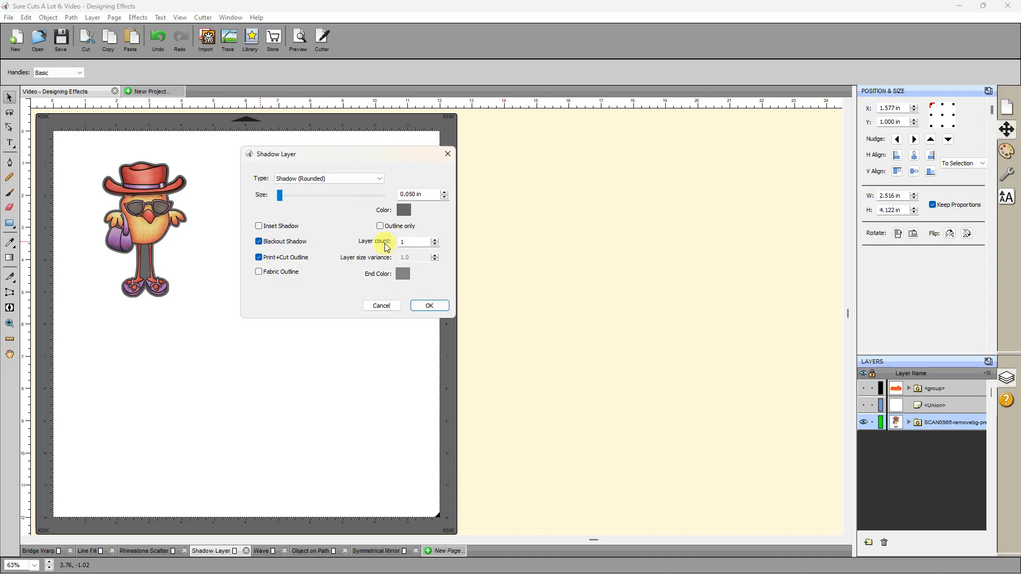
Set the bird's shadow to 2 layers with a layer size variance of 1.10, and apply it.
click(435, 240)
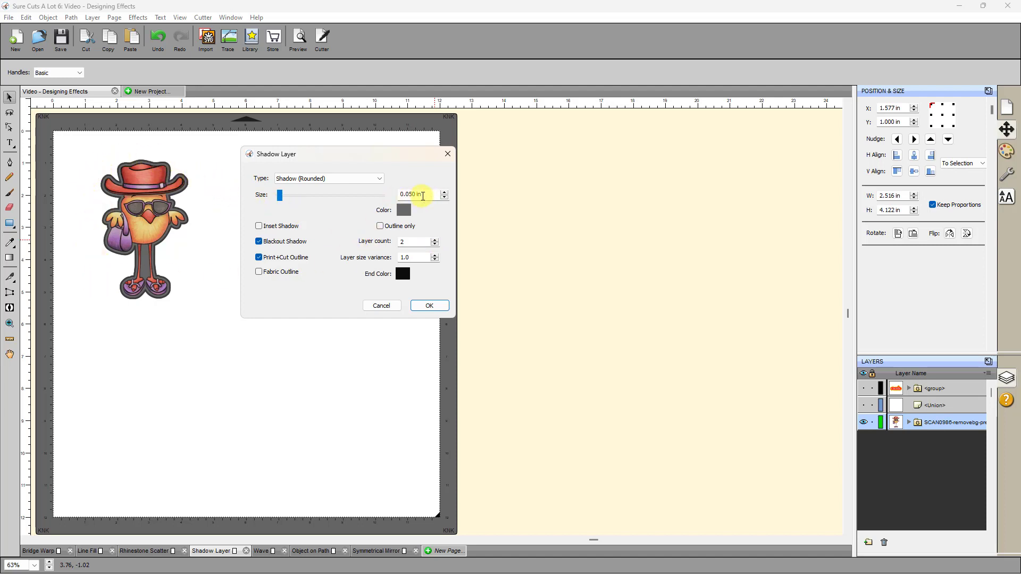
click(435, 260)
click(435, 256)
click(435, 256)
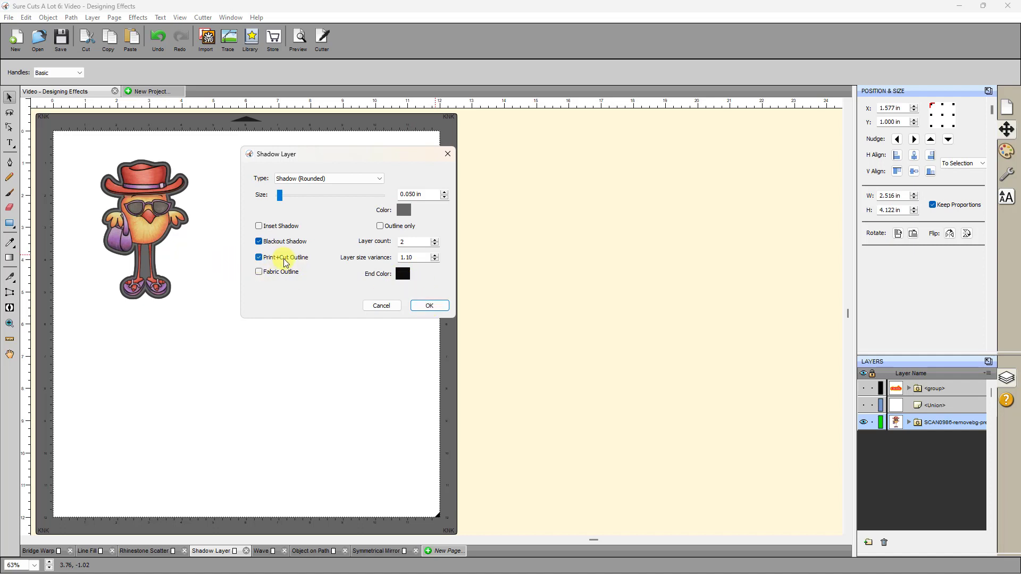
click(423, 307)
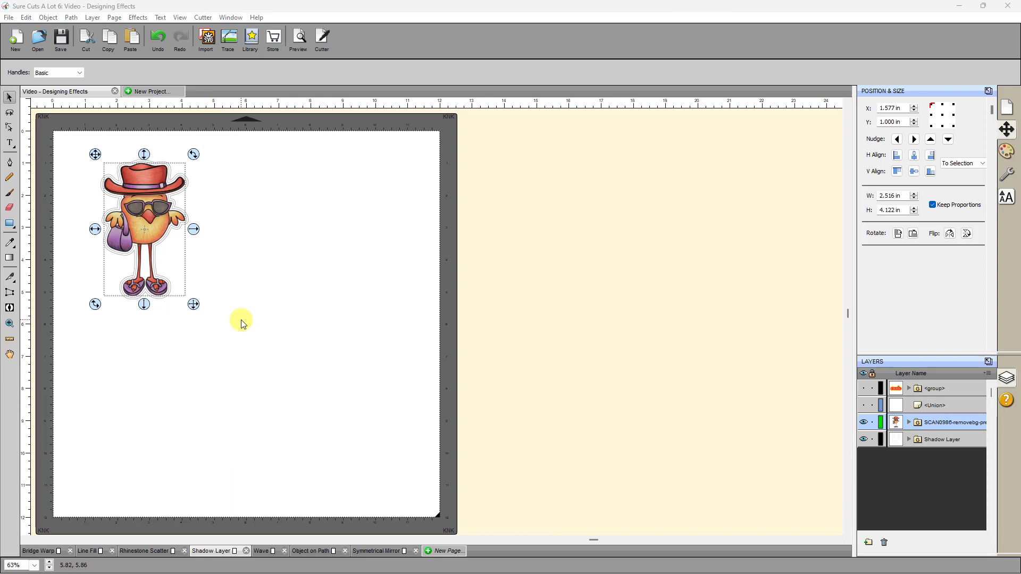
Show the hidden group and Union layers, and move the outlined "create" text above the colored version.
click(864, 388)
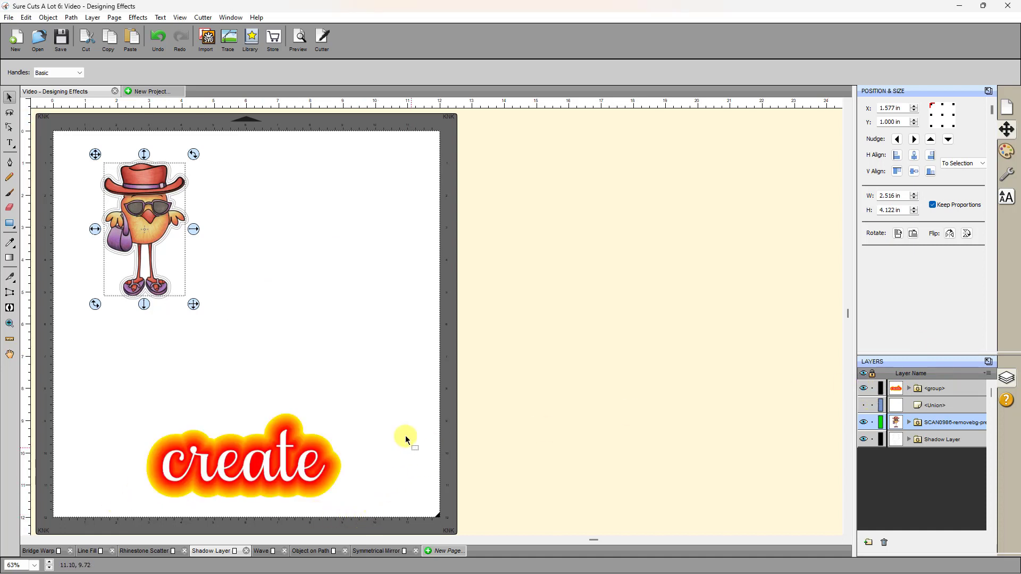
click(863, 406)
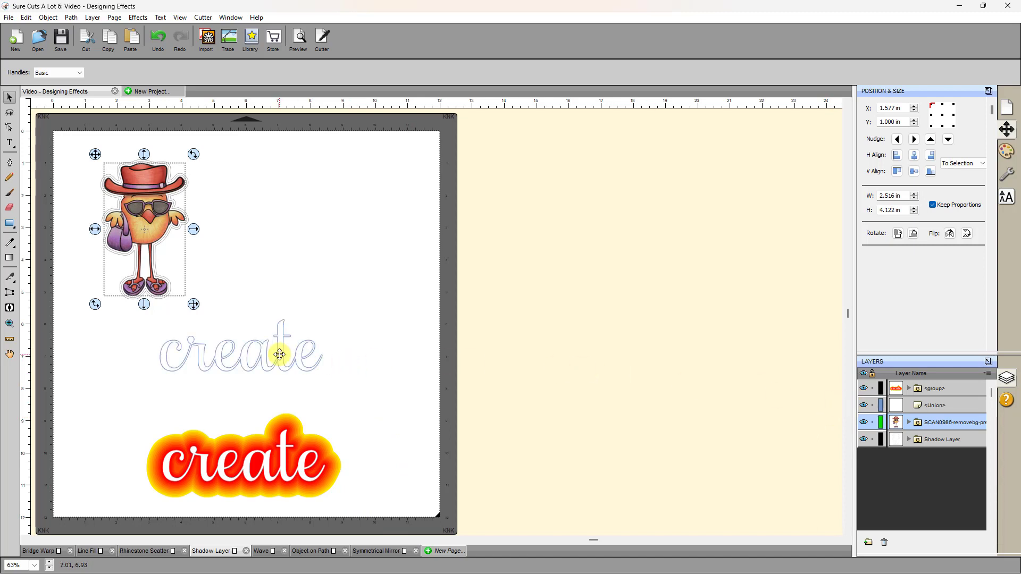
drag(273, 353, 296, 365)
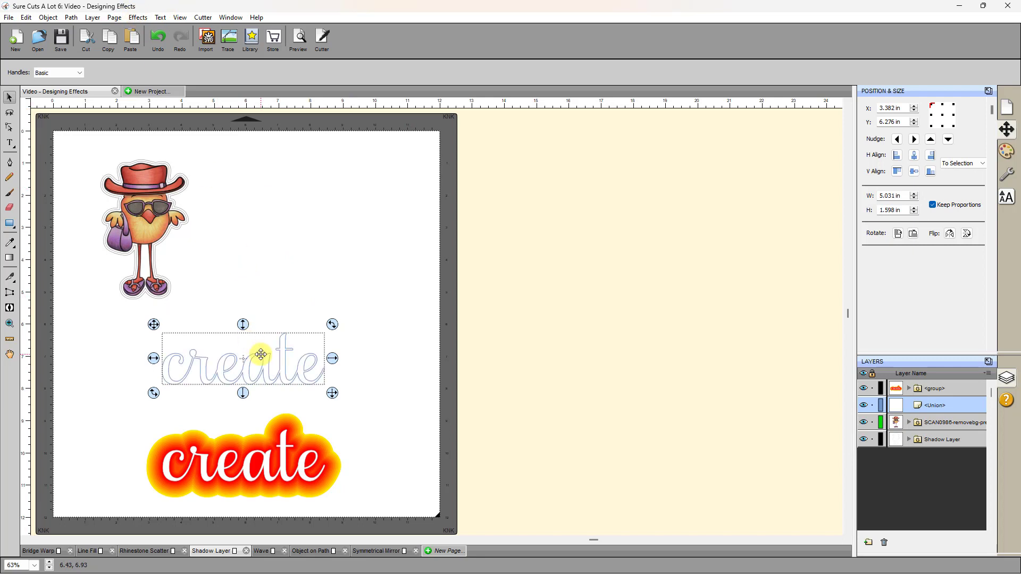
drag(262, 353, 271, 336)
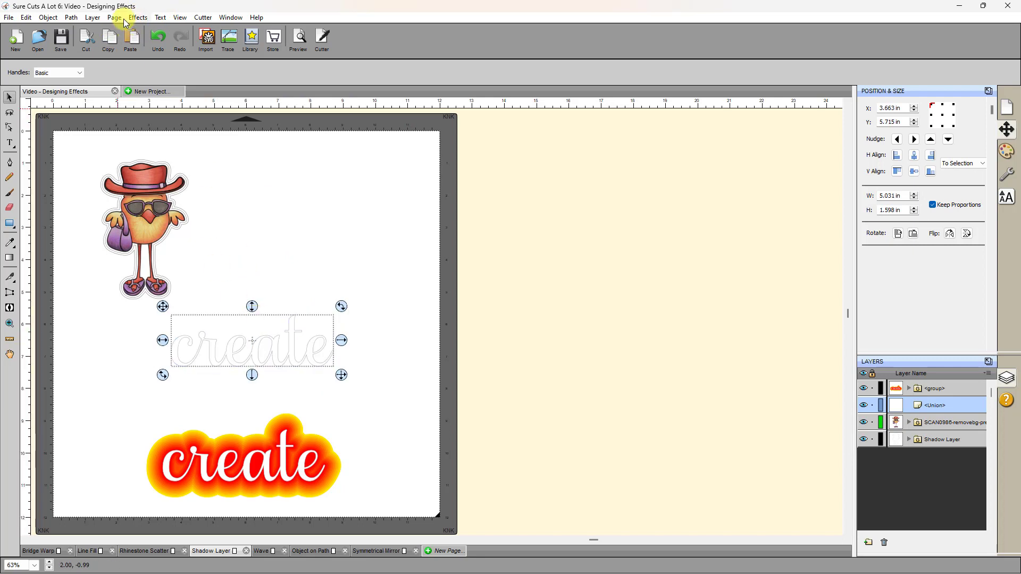
Start a Shadow Layer on the outlined "create" text with type Shadow (Rounded) and red (FF0000) as its color.
click(137, 18)
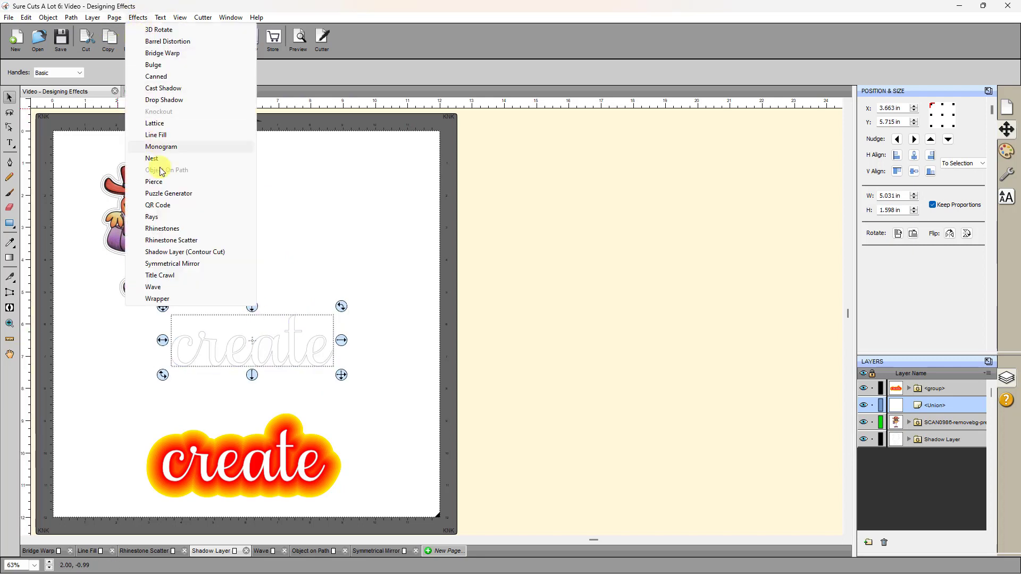
click(161, 252)
click(542, 228)
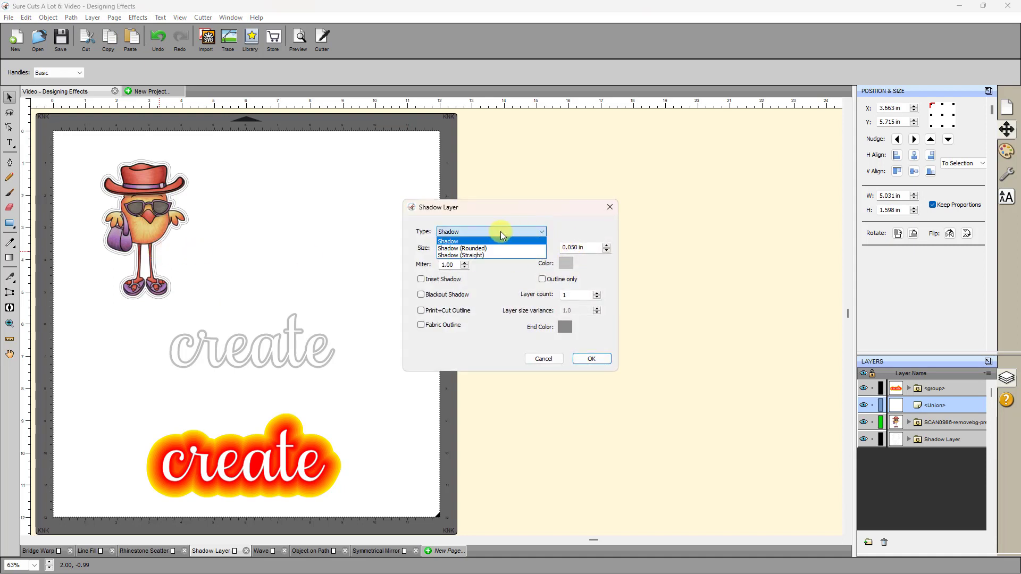
click(467, 251)
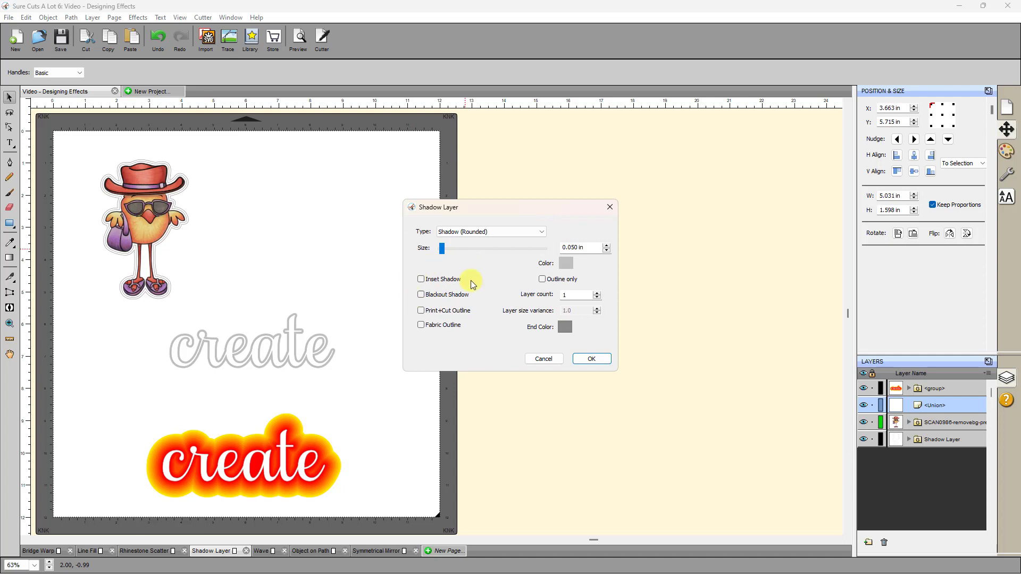
click(564, 263)
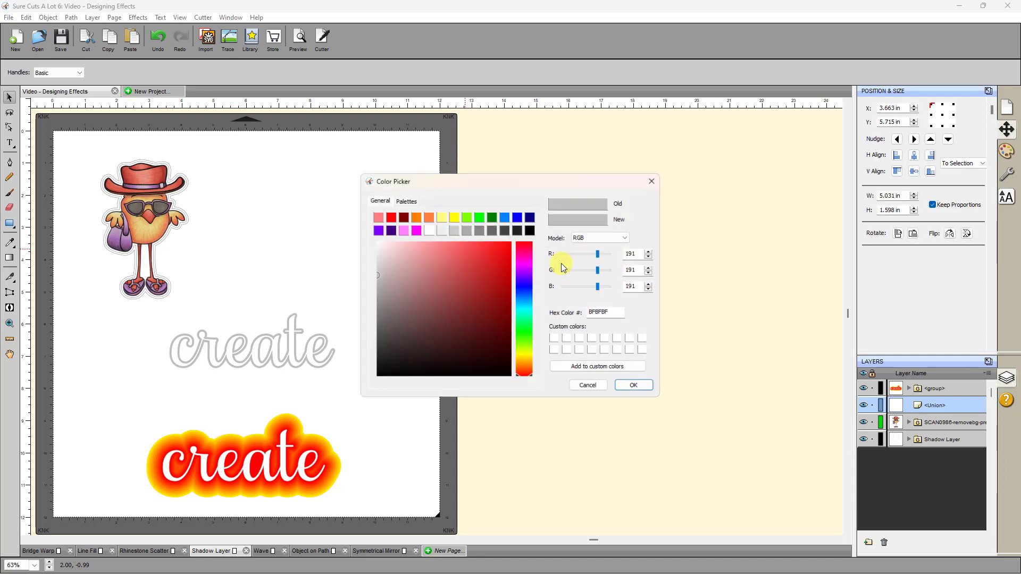
click(387, 216)
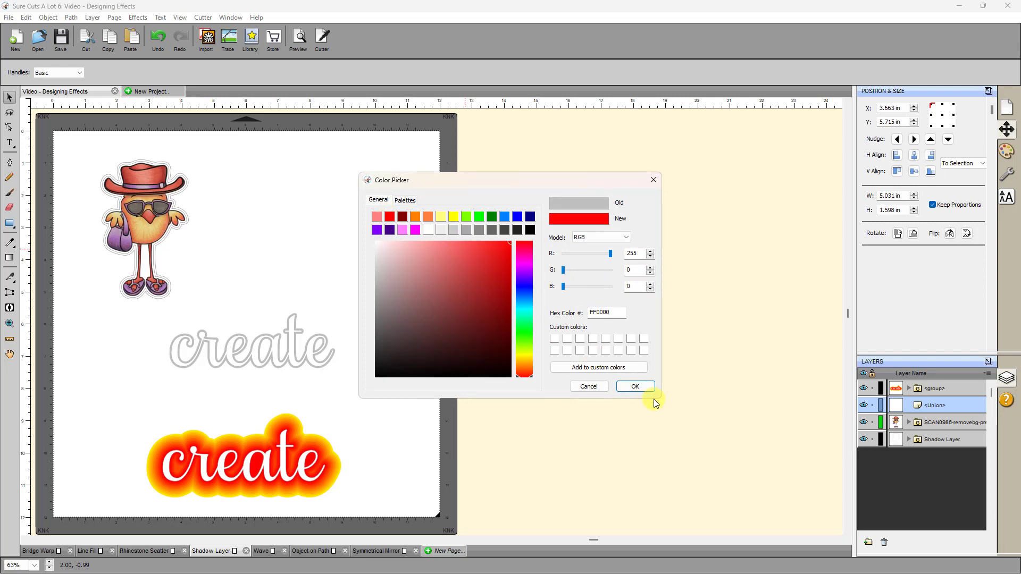
click(634, 386)
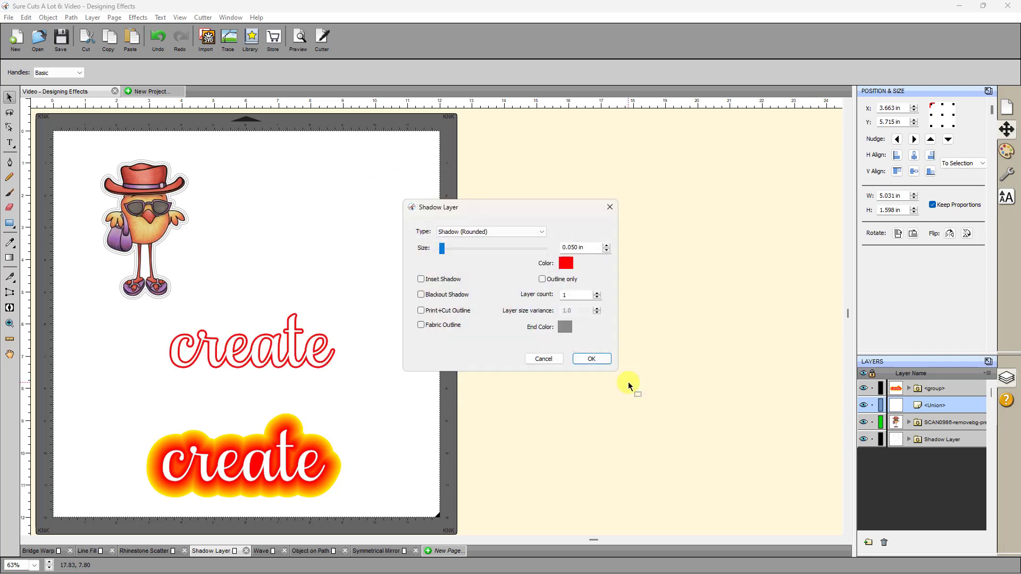
Set the "create" shadow to 2 layers and choose yellow (FFFF00) as its end color.
click(596, 293)
click(564, 328)
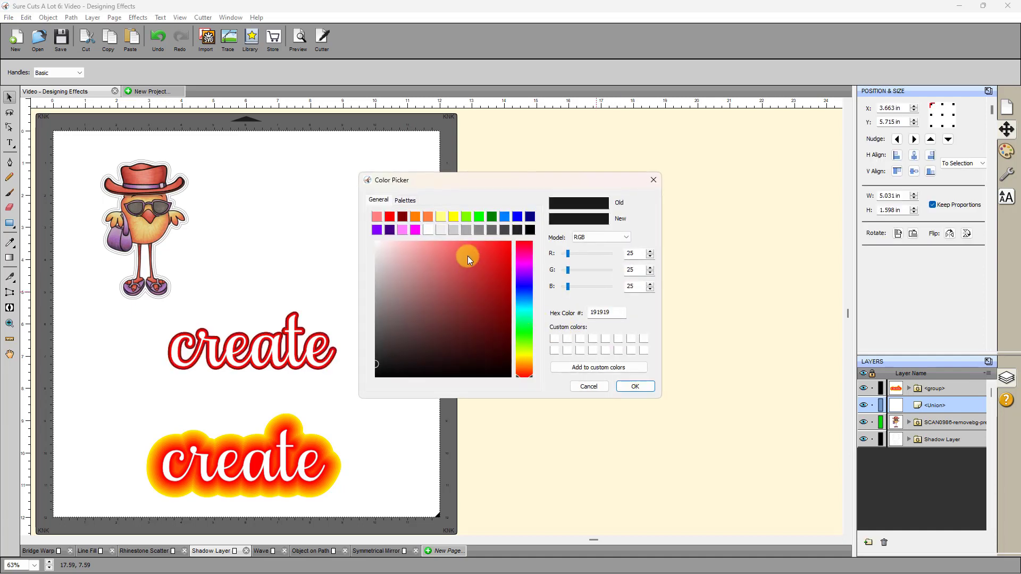
click(454, 221)
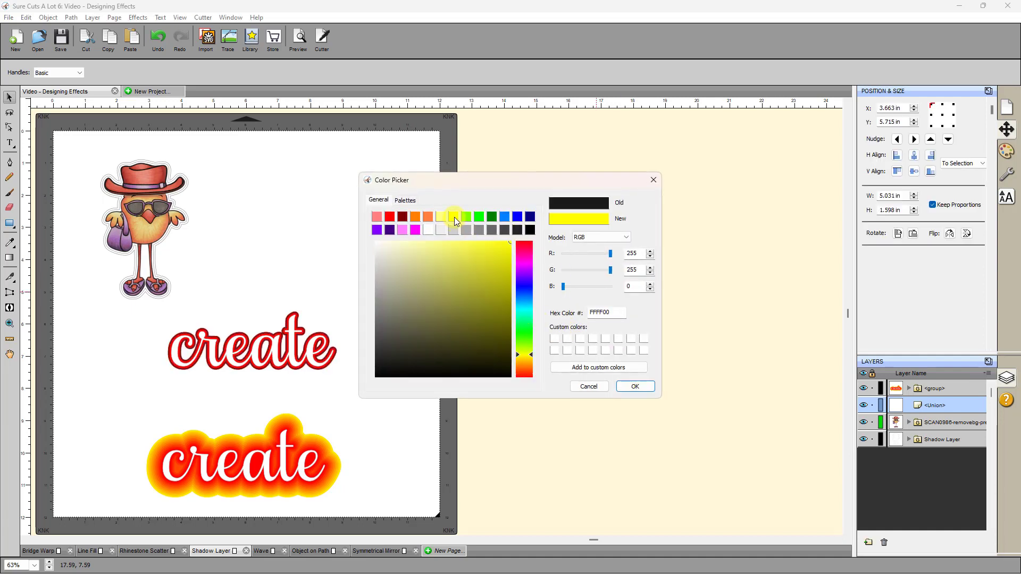
click(642, 389)
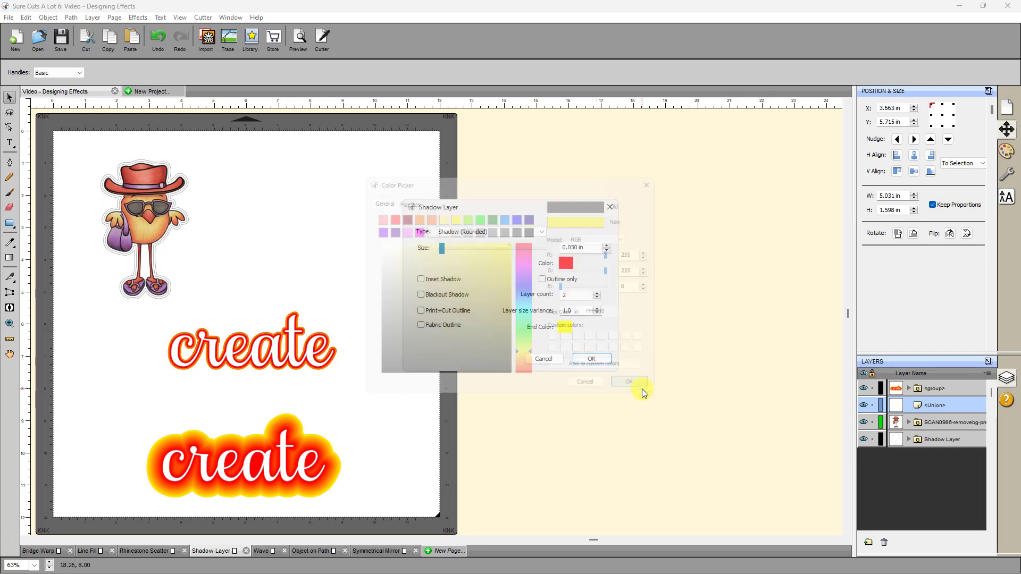
Raise the "create" shadow's layer count to 10 for a red-to-yellow gradient.
click(595, 293)
click(595, 293)
click(595, 293)
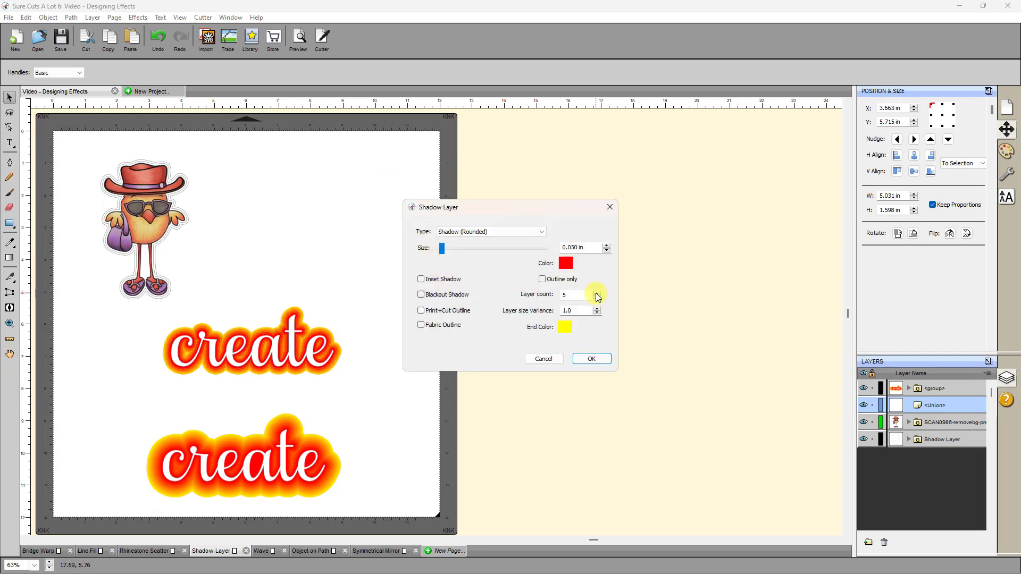
click(596, 293)
click(595, 293)
click(595, 293)
click(596, 293)
click(596, 293)
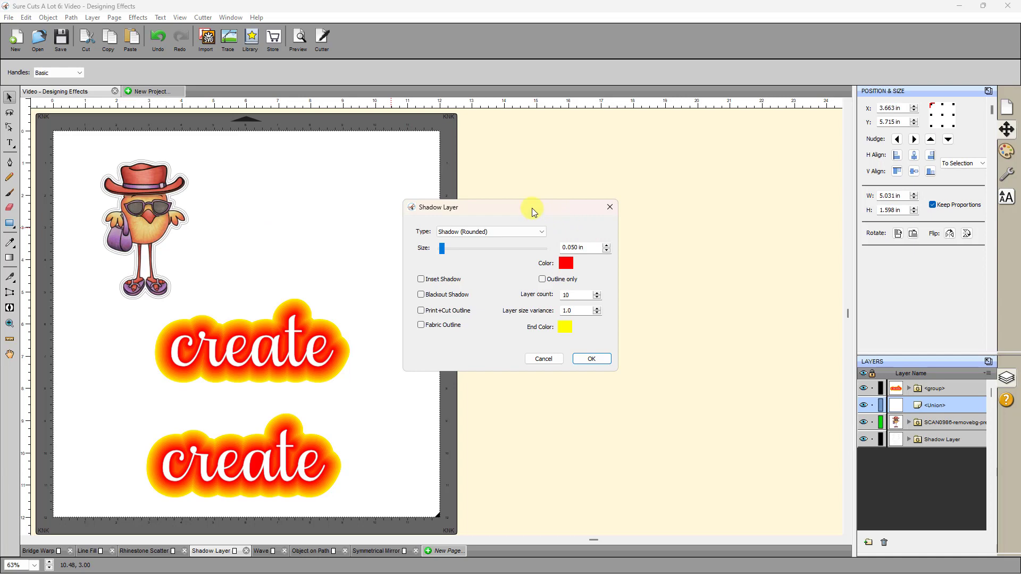
drag(532, 208, 566, 200)
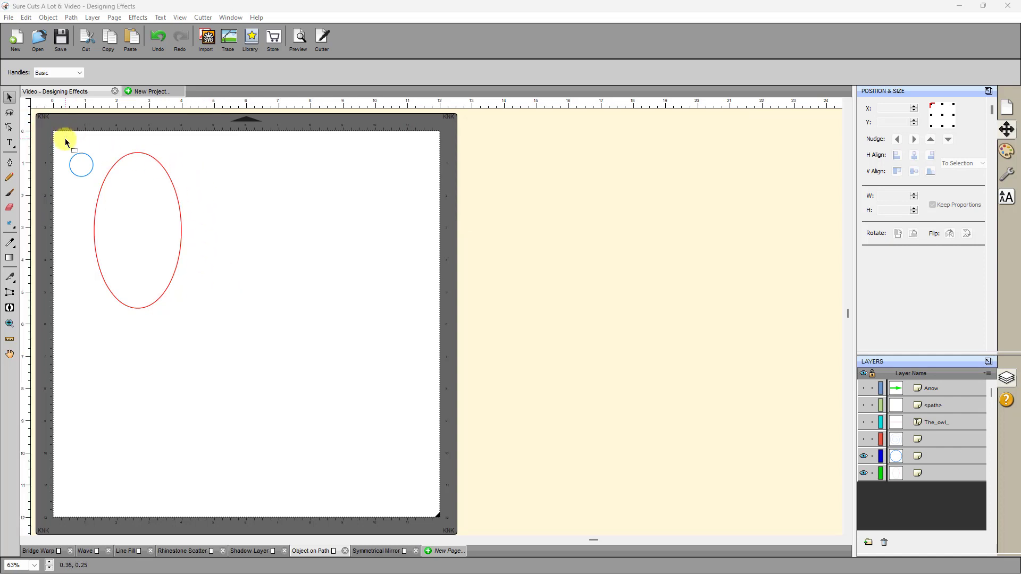
Start Object On Path on the small blue circle and red oval, with Repeat set to Fill path length and Auto Preview enabled.
drag(66, 138, 277, 393)
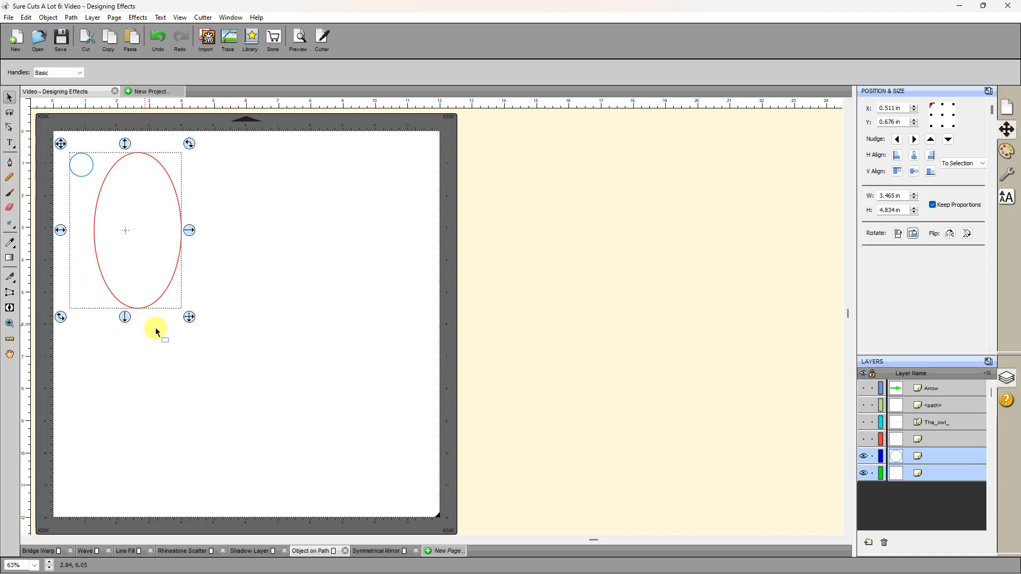
click(240, 218)
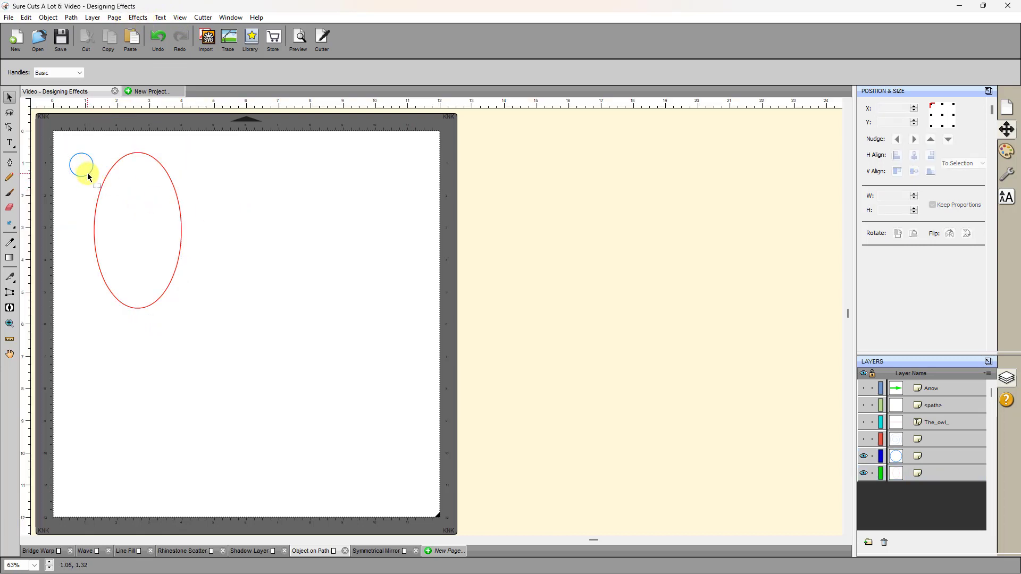
click(88, 177)
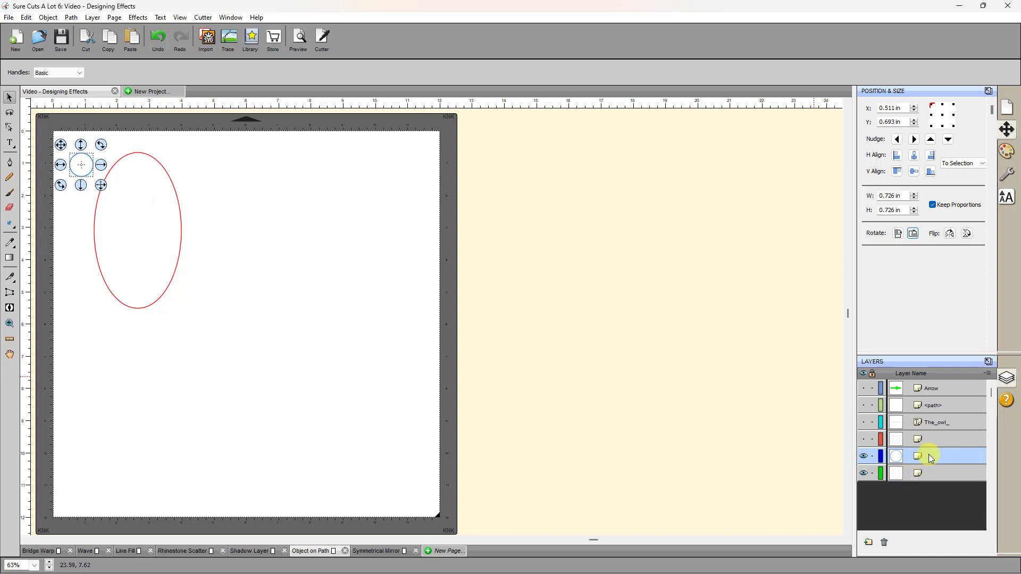
click(927, 474)
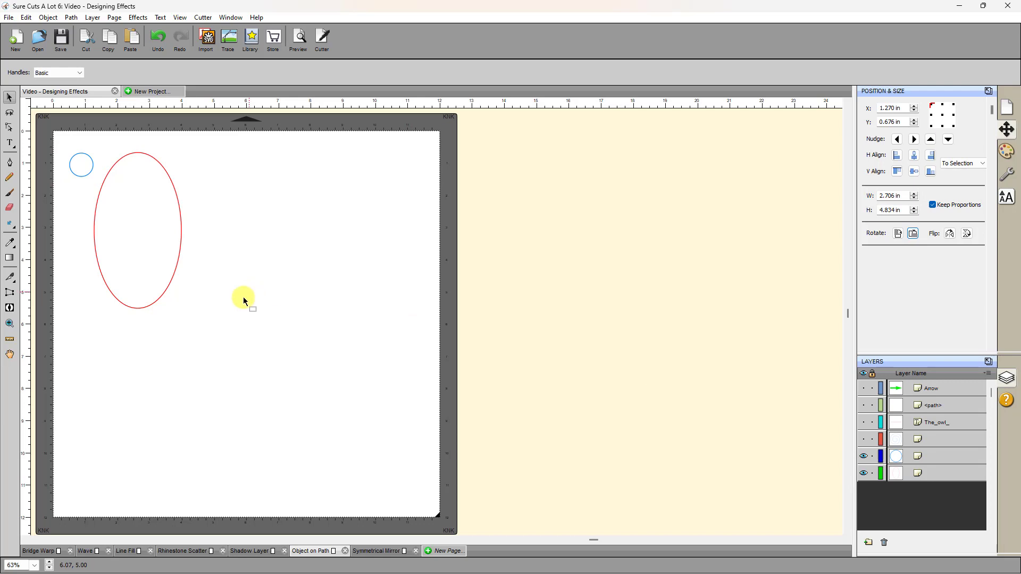
drag(226, 329, 35, 124)
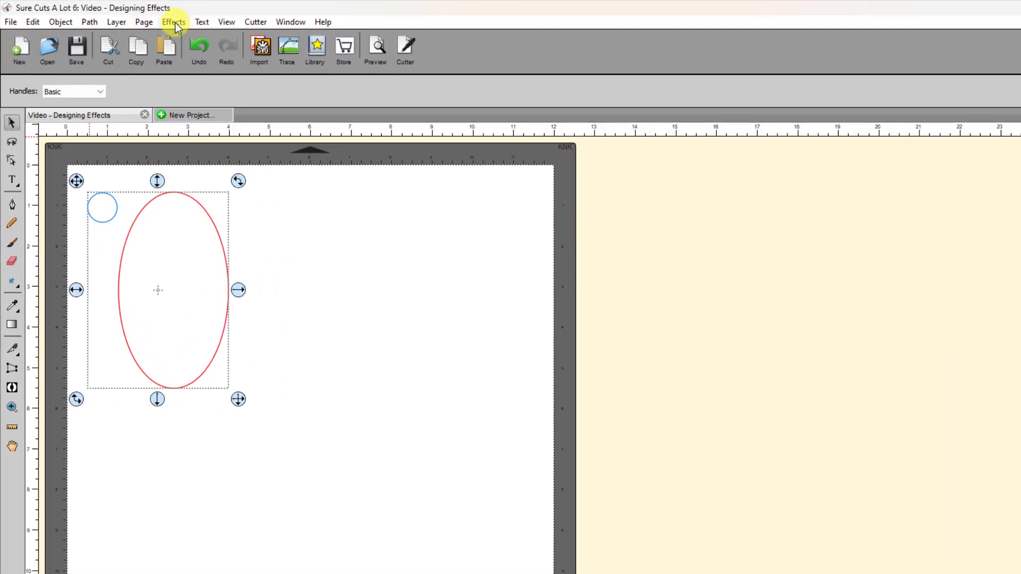
click(175, 23)
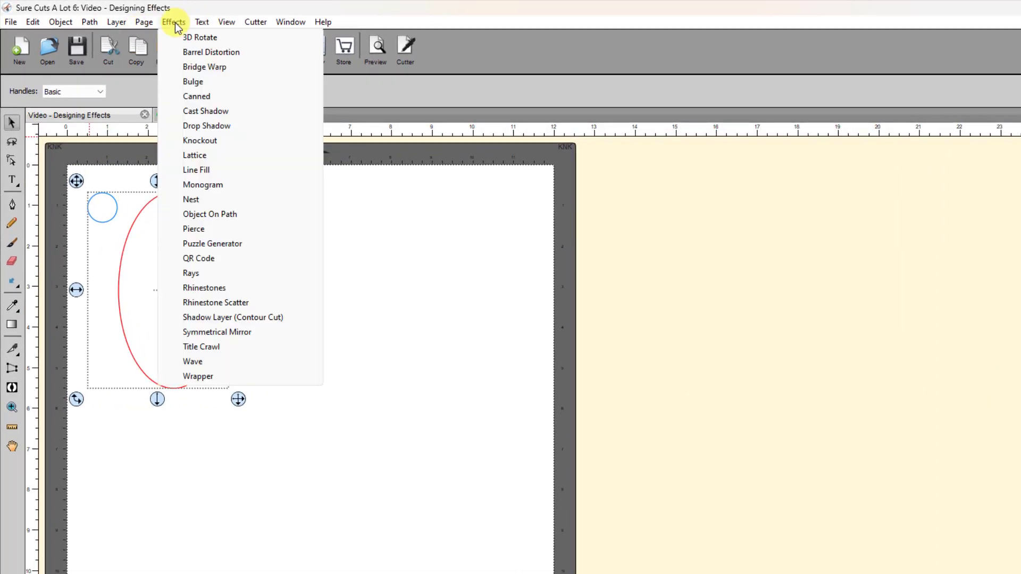
click(225, 216)
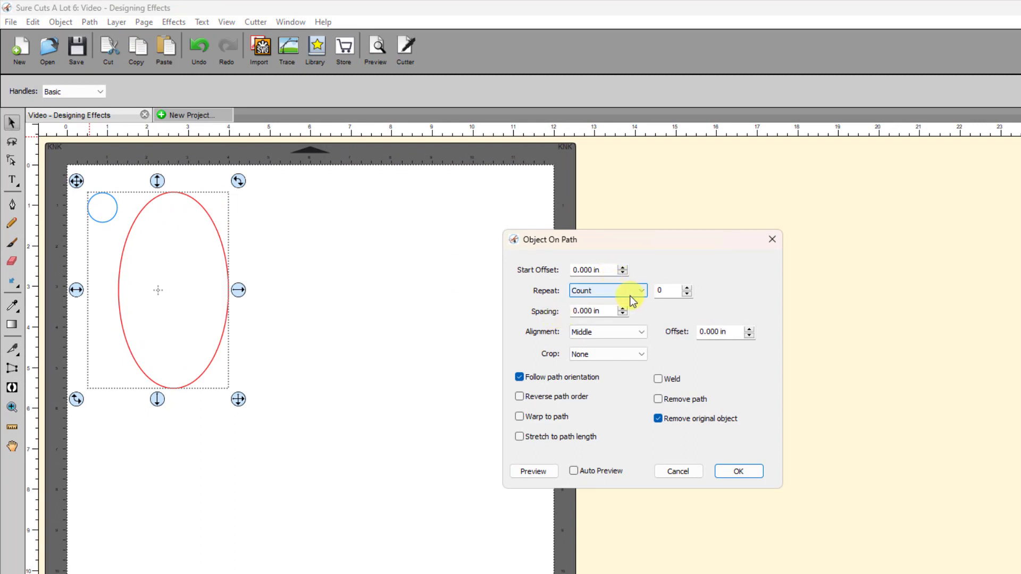
click(643, 290)
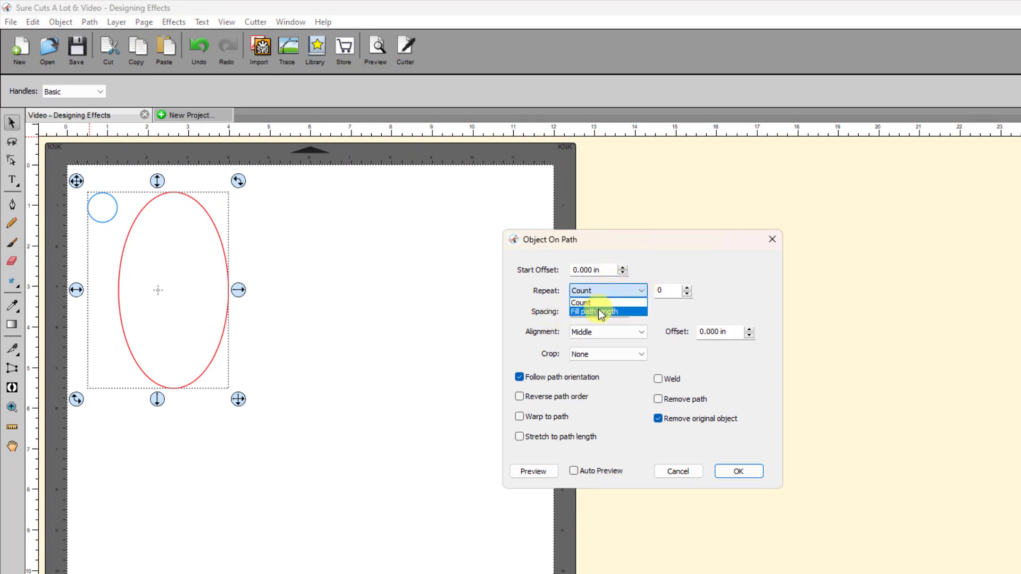
click(599, 310)
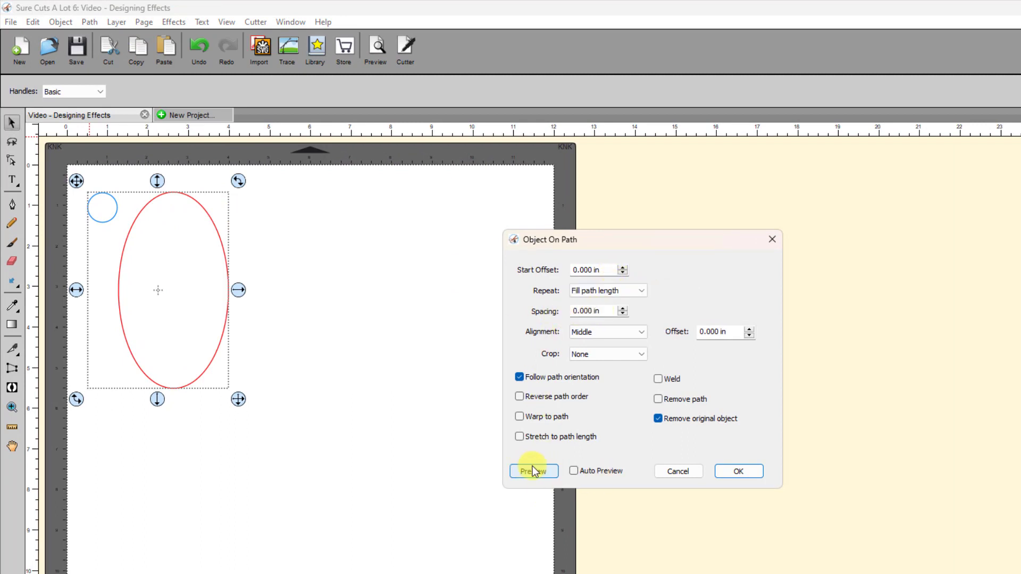
click(573, 470)
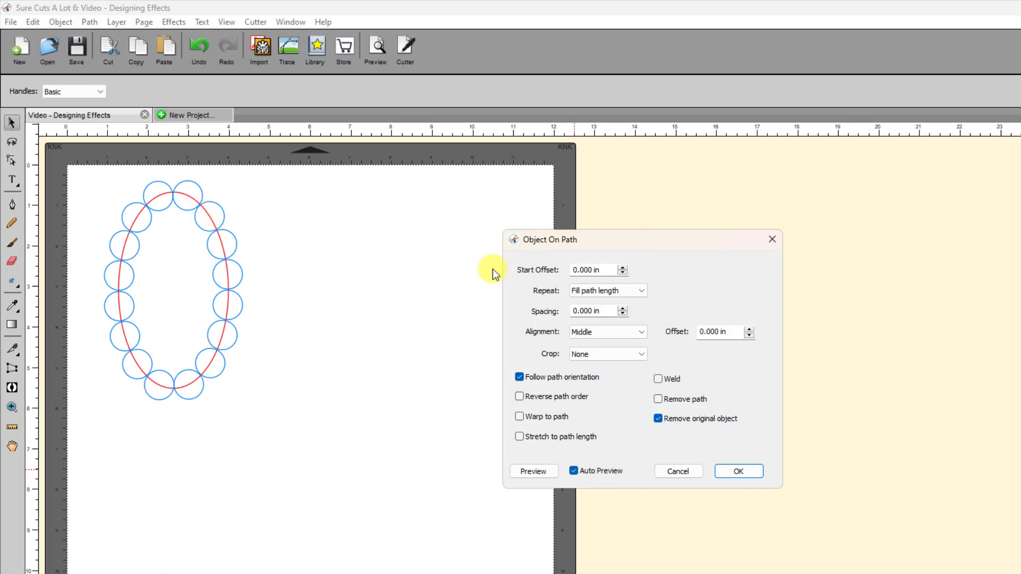
Set the circles' spacing to -0.10 in, enable Weld and Remove path, and apply the effect.
click(623, 314)
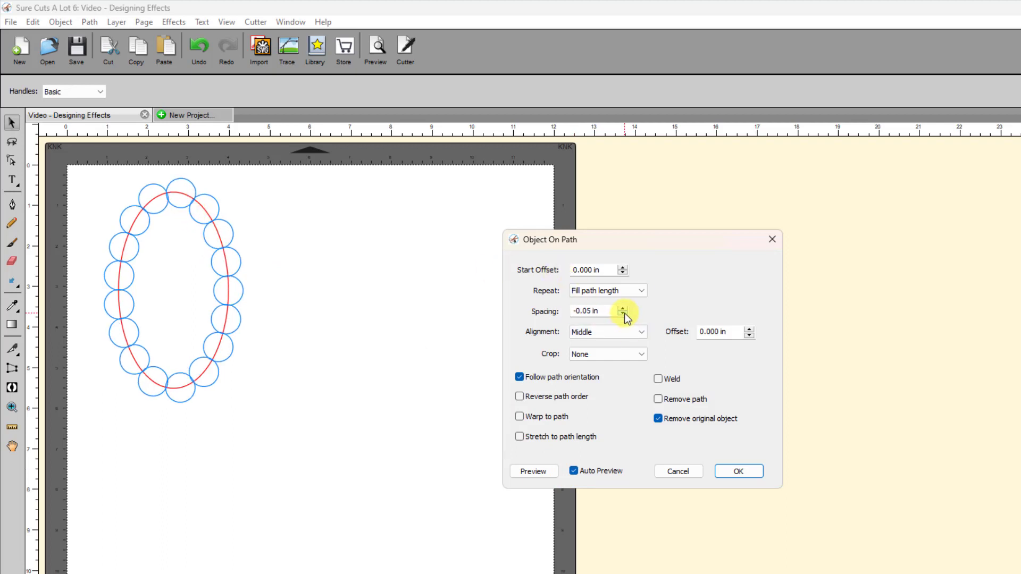
click(622, 314)
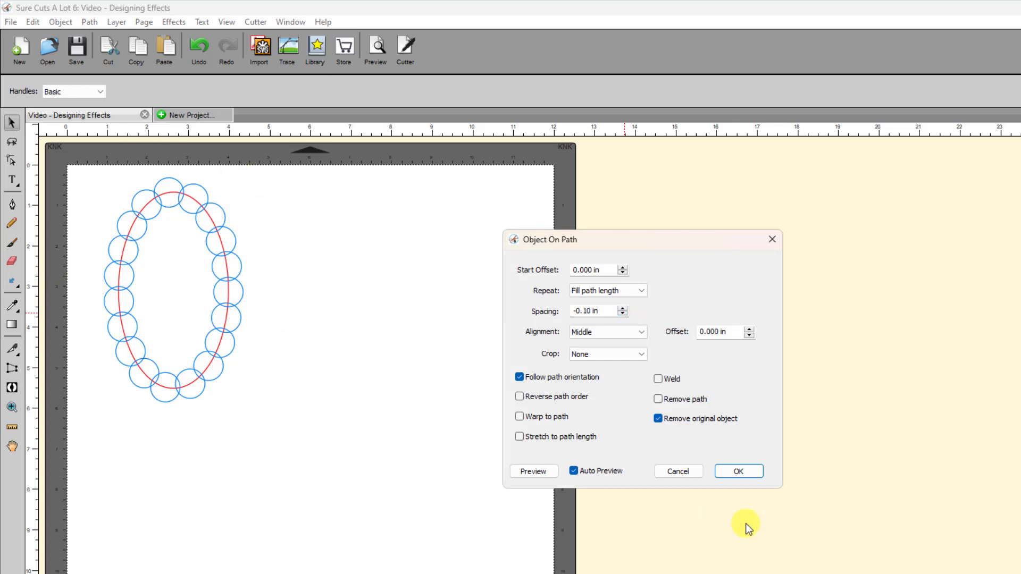
click(659, 379)
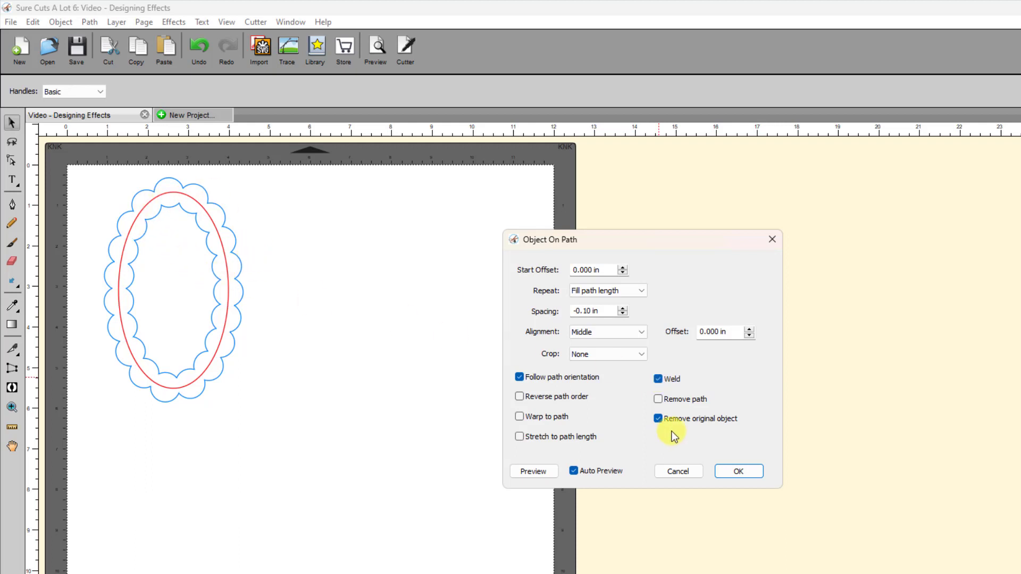
click(660, 399)
click(729, 469)
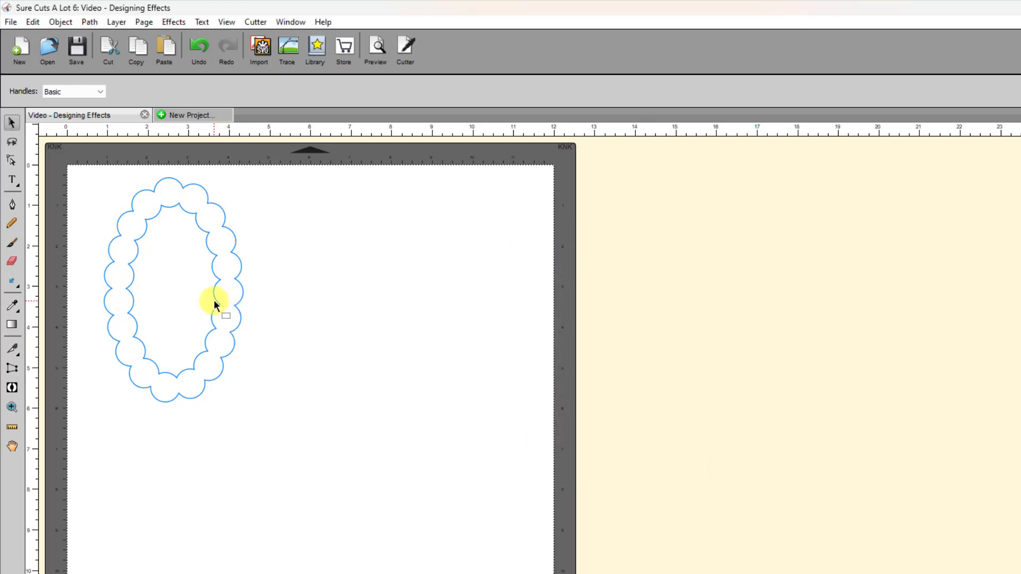
Change the scalloped oval ring's style to Blackout.
drag(299, 501, 61, 165)
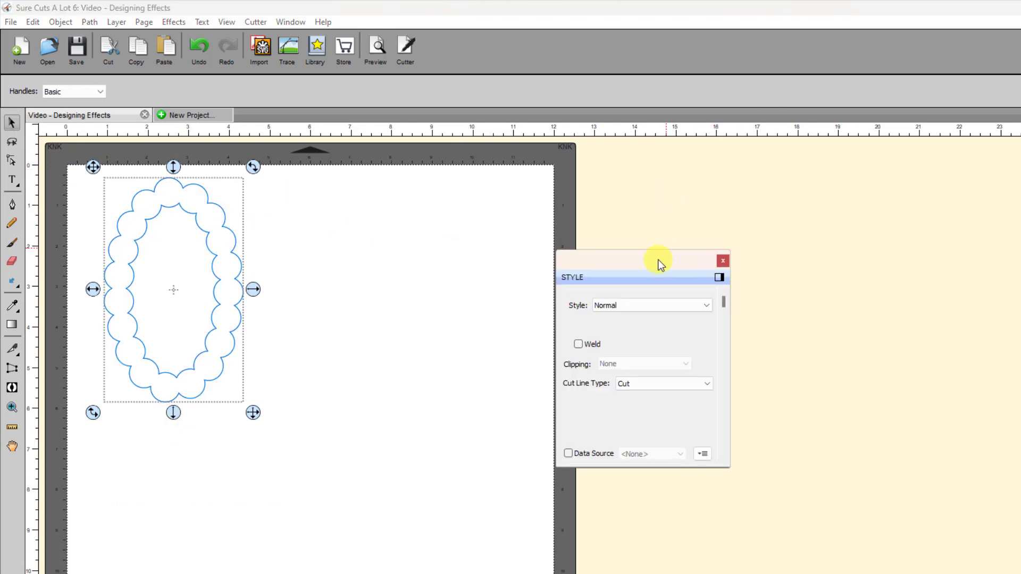
drag(659, 260, 451, 212)
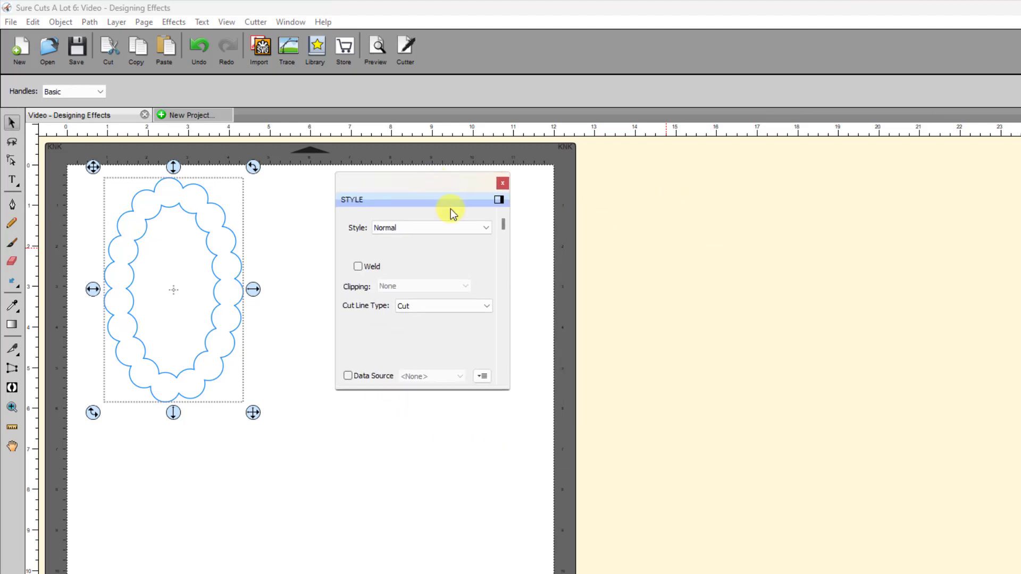
click(486, 227)
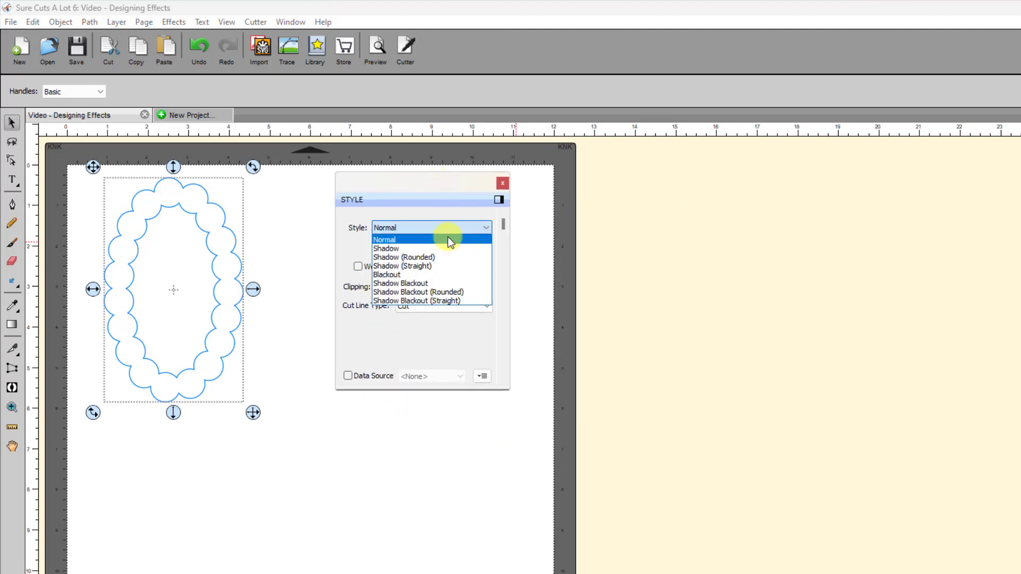
click(398, 274)
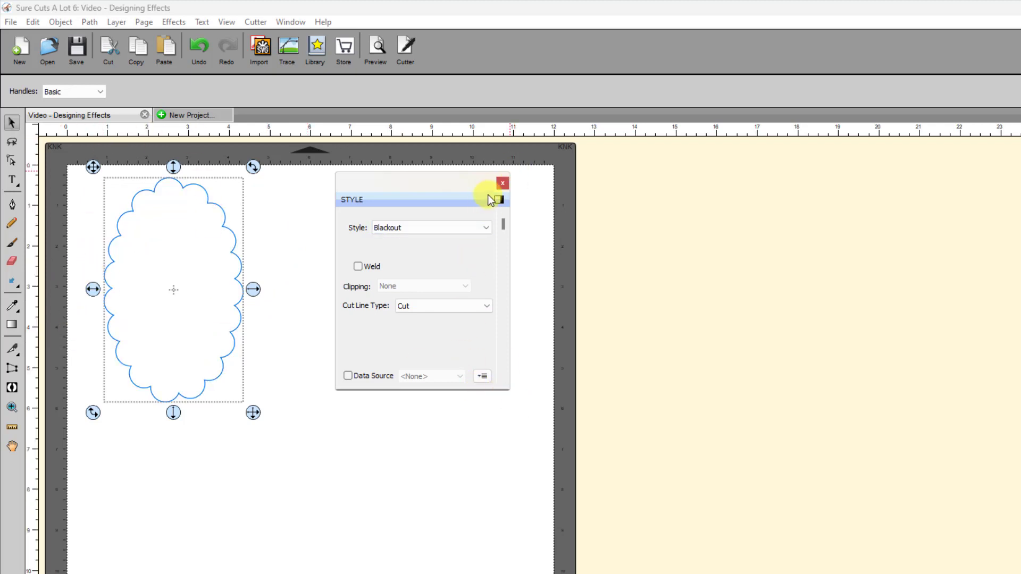
click(503, 184)
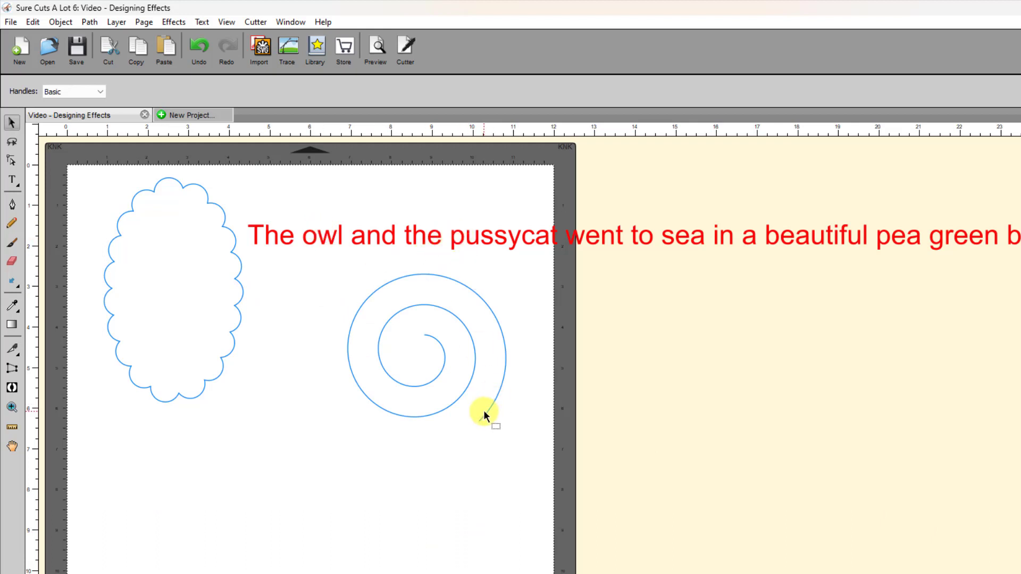
Start Object On Path on the "The owl and the pussycat" text and the spiral, with Auto Preview enabled.
click(340, 234)
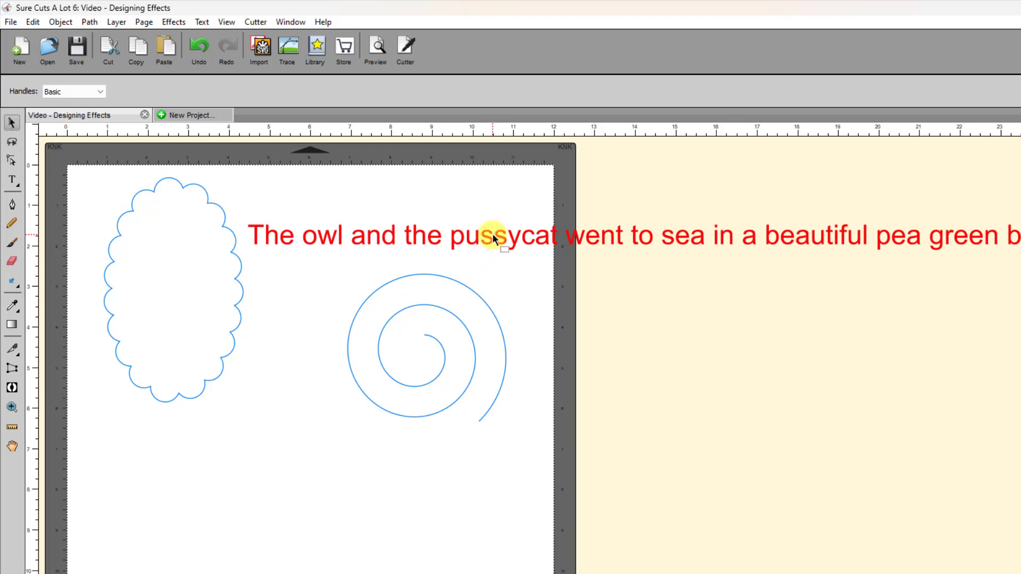
click(445, 277)
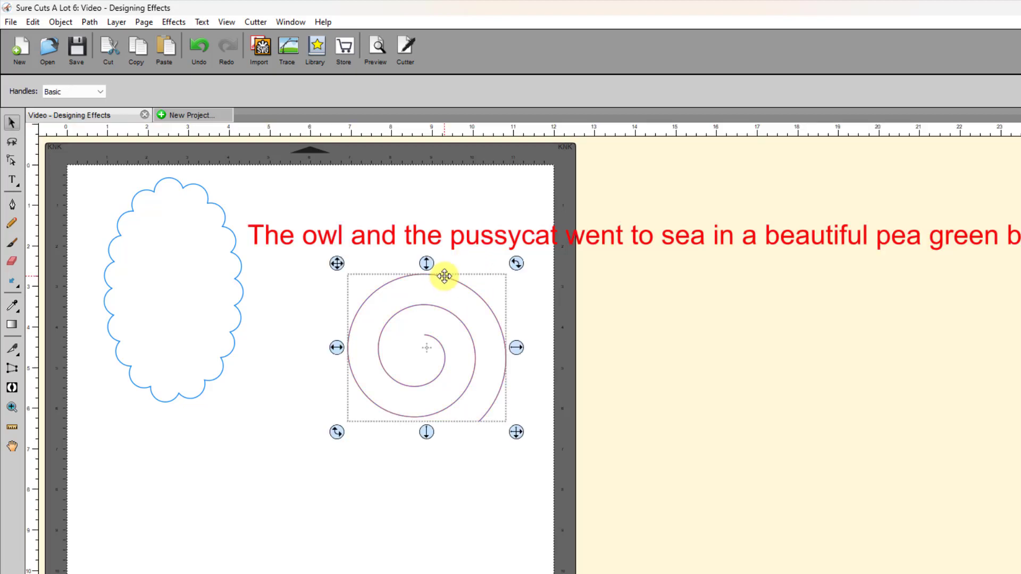
click(459, 235)
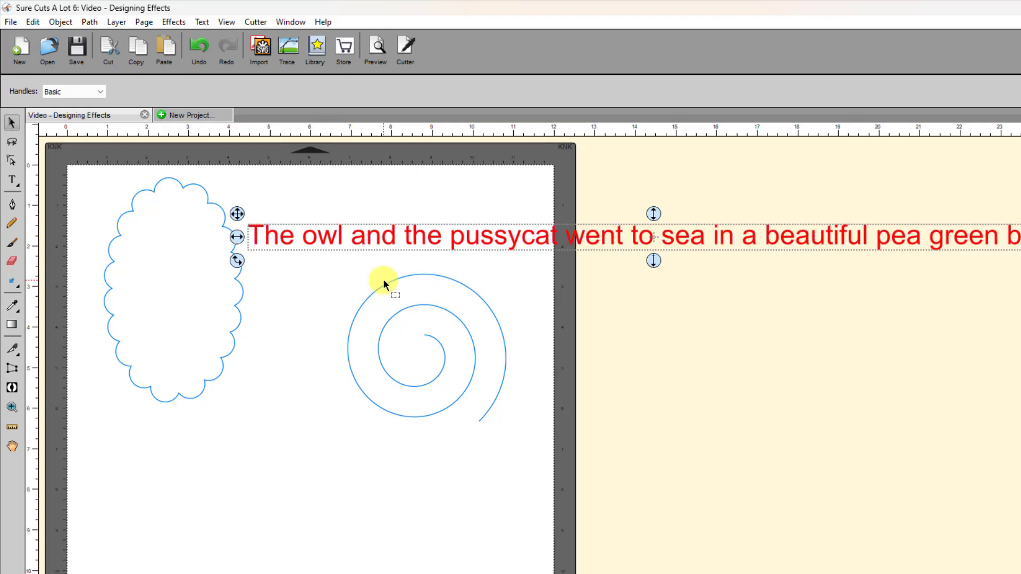
shift+click(433, 283)
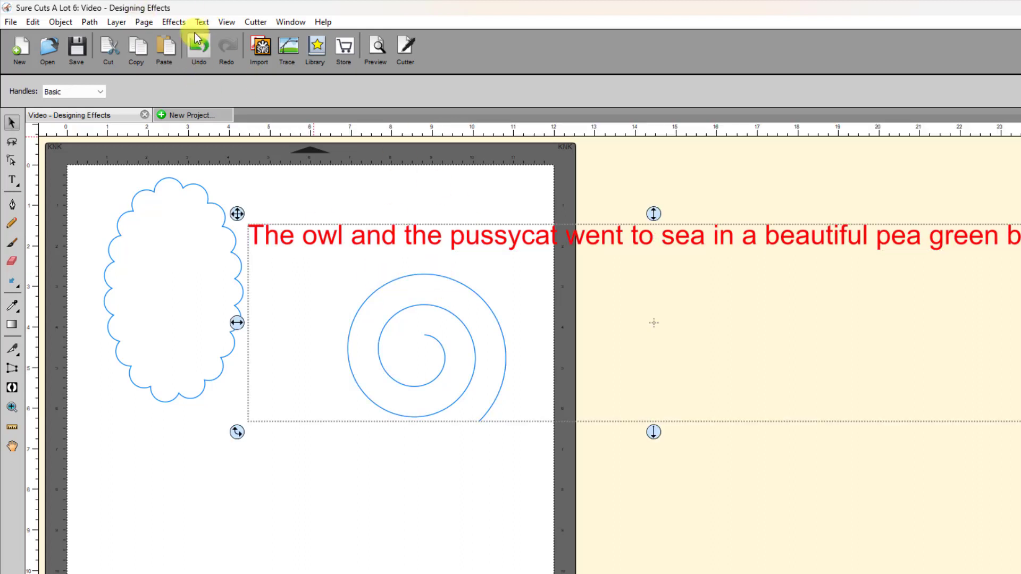
click(171, 22)
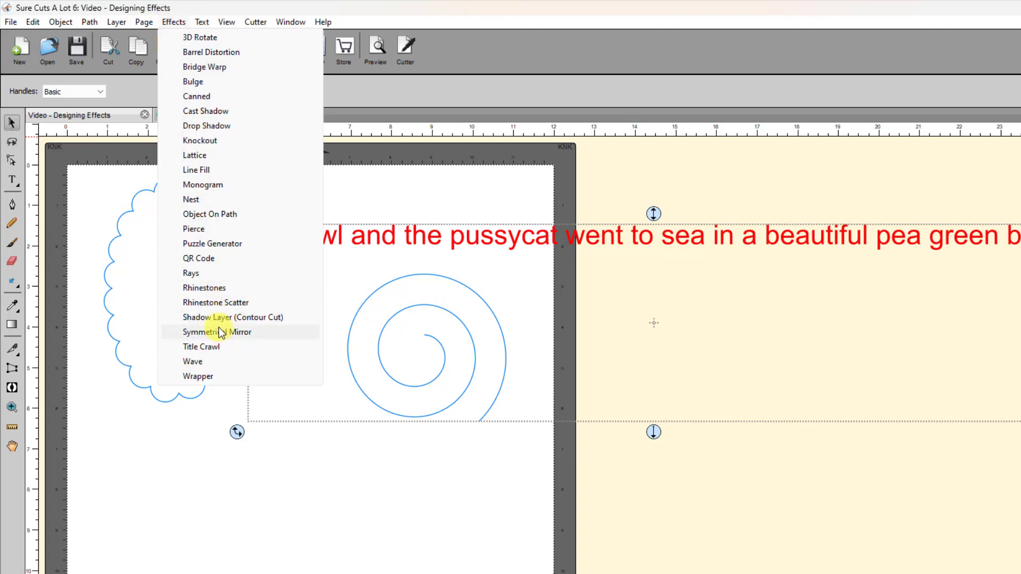
click(222, 213)
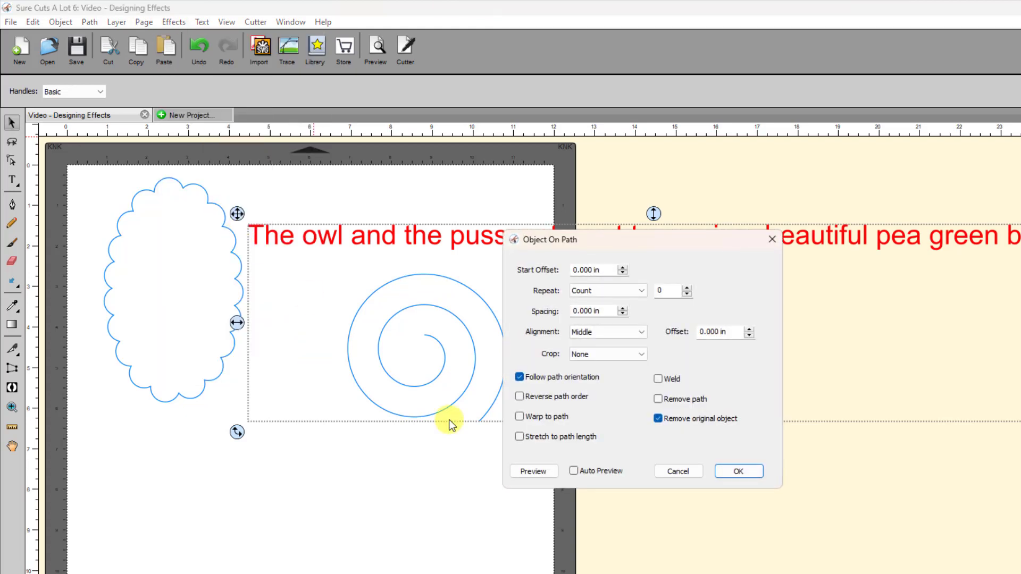
click(573, 472)
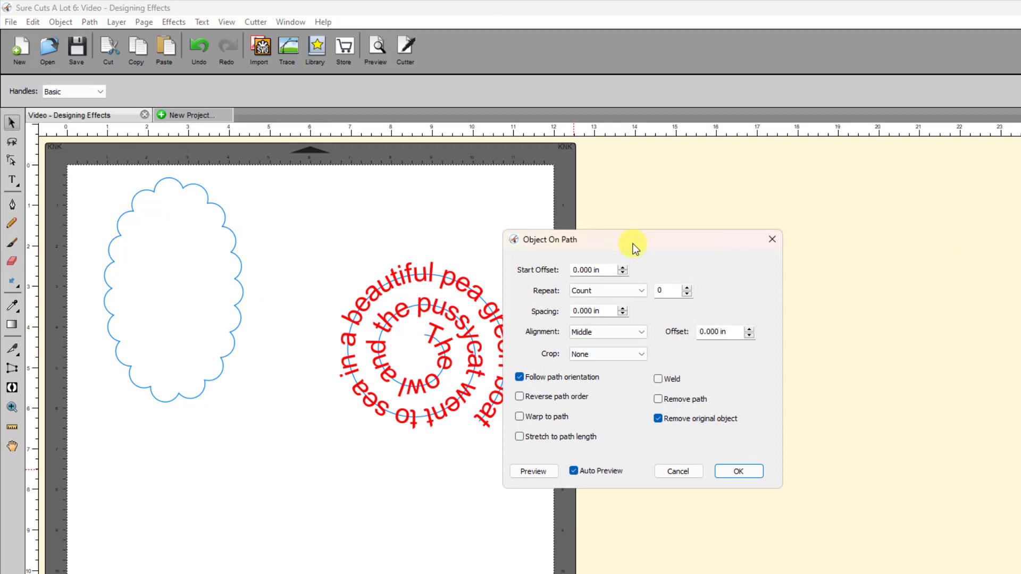
drag(633, 244, 713, 220)
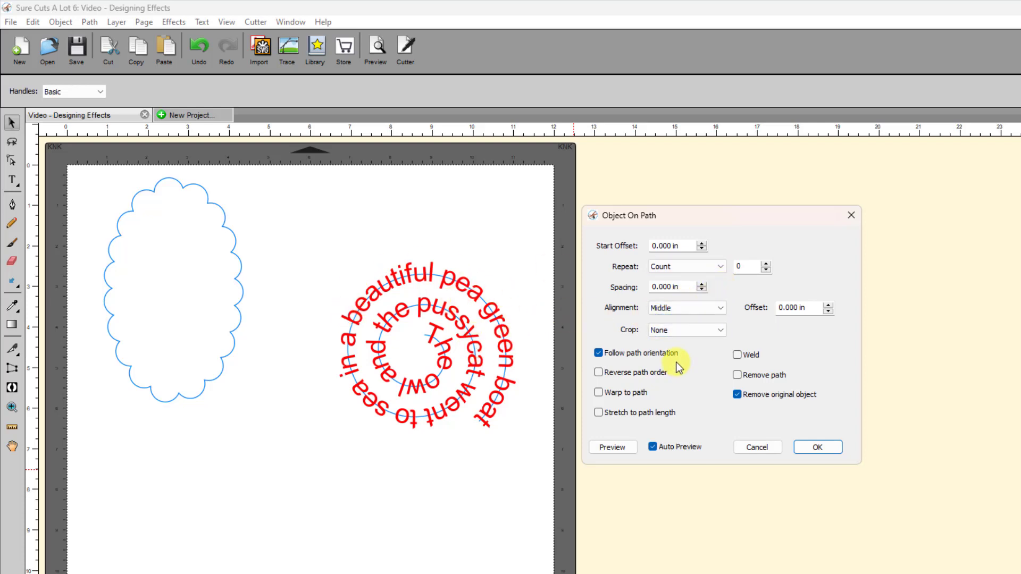
Align the text to the spiral by its Bottom with an offset of -0.15 in.
click(719, 308)
click(675, 337)
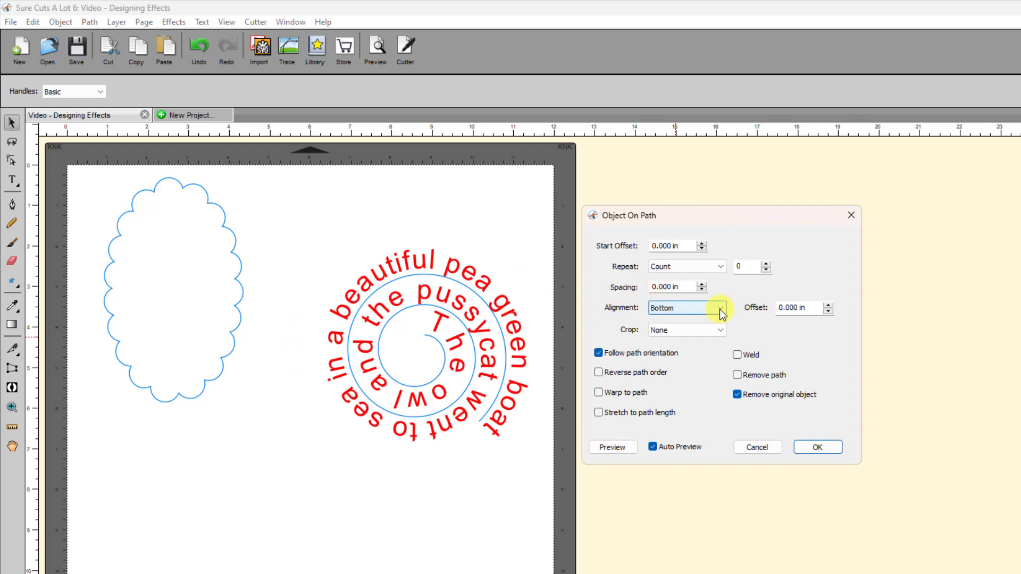
click(828, 311)
click(828, 311)
click(828, 311)
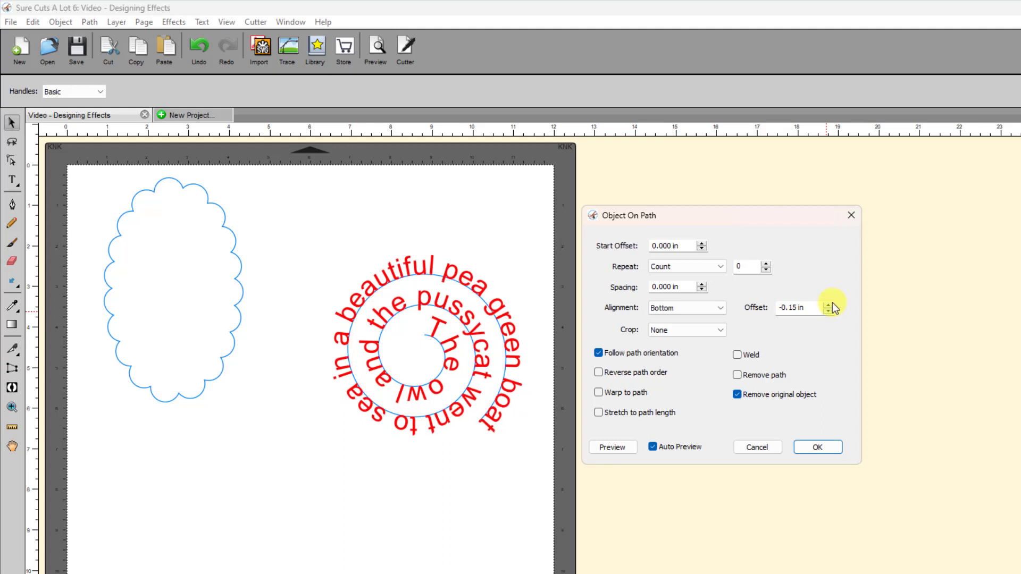
Set the spiral text's offset to -0.05 in and enable Reverse path order.
click(828, 305)
click(828, 305)
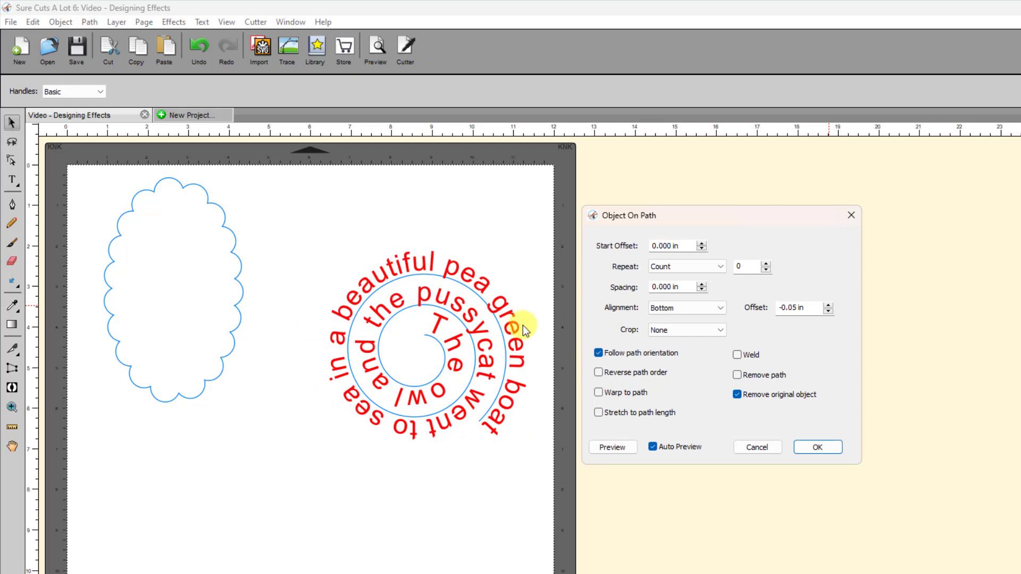
click(598, 373)
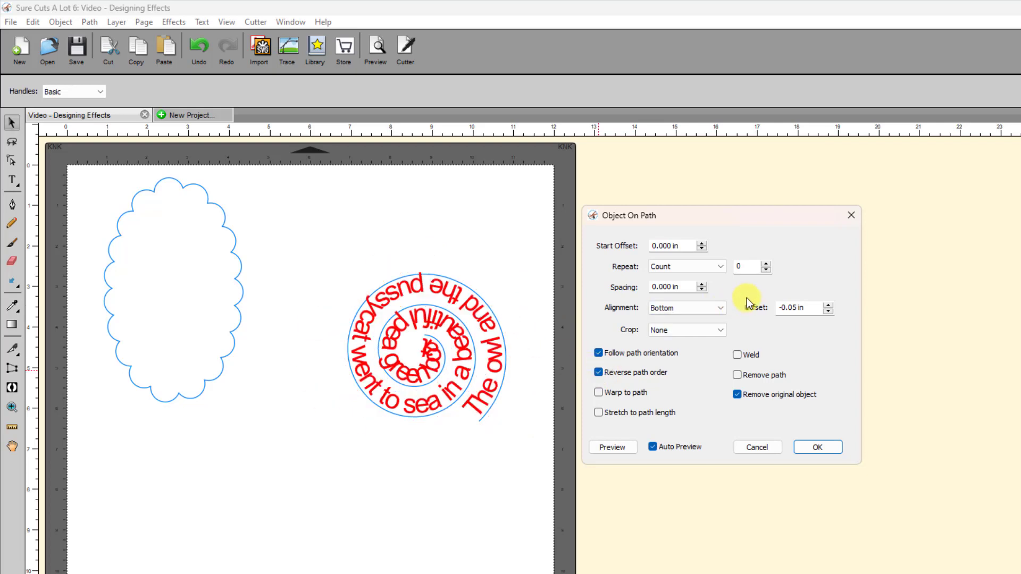
Set the reversed spiral text's offset to -0.45 in and apply the Object On Path effect.
click(828, 305)
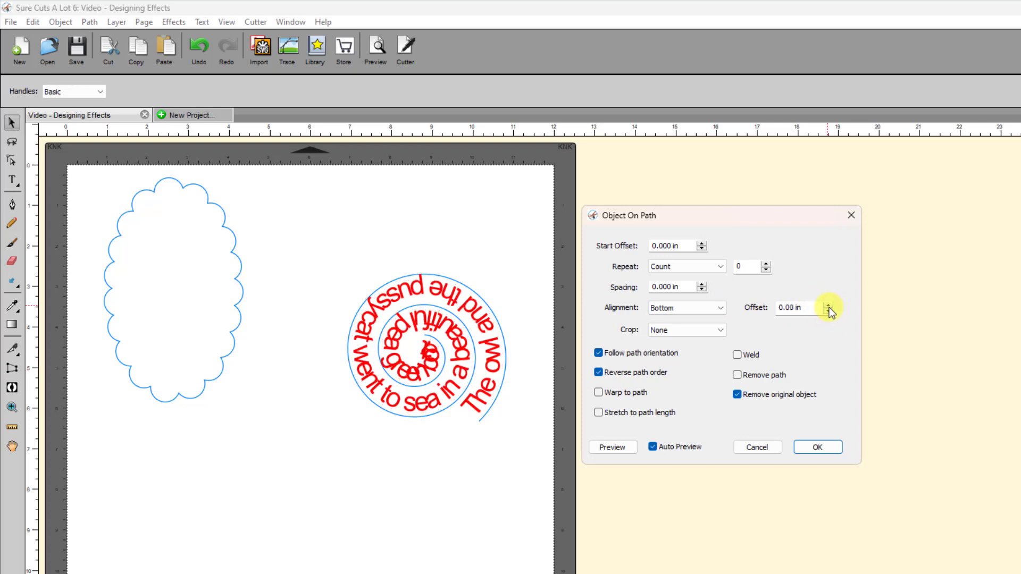
click(827, 306)
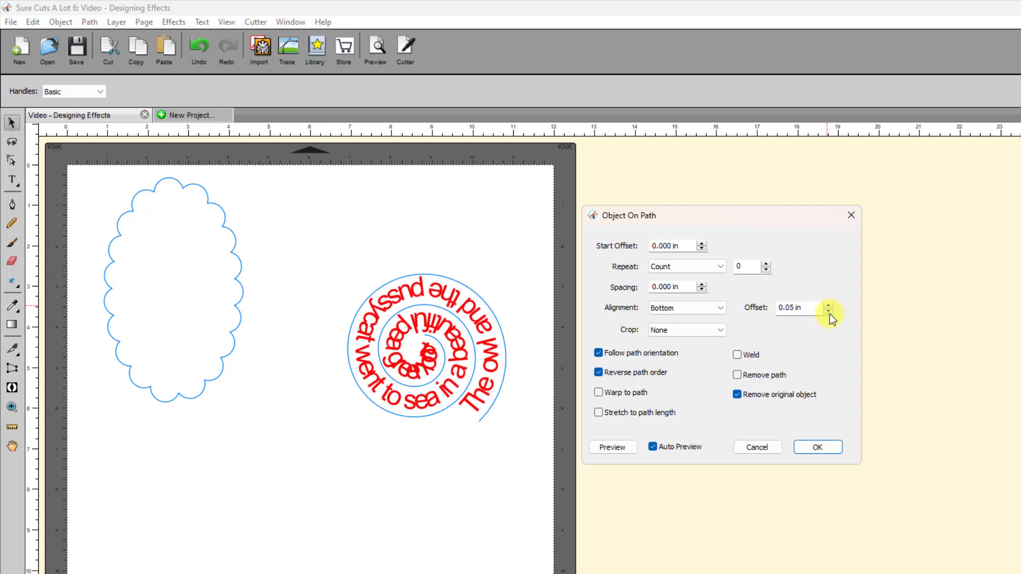
click(828, 312)
click(828, 312)
click(828, 311)
click(828, 312)
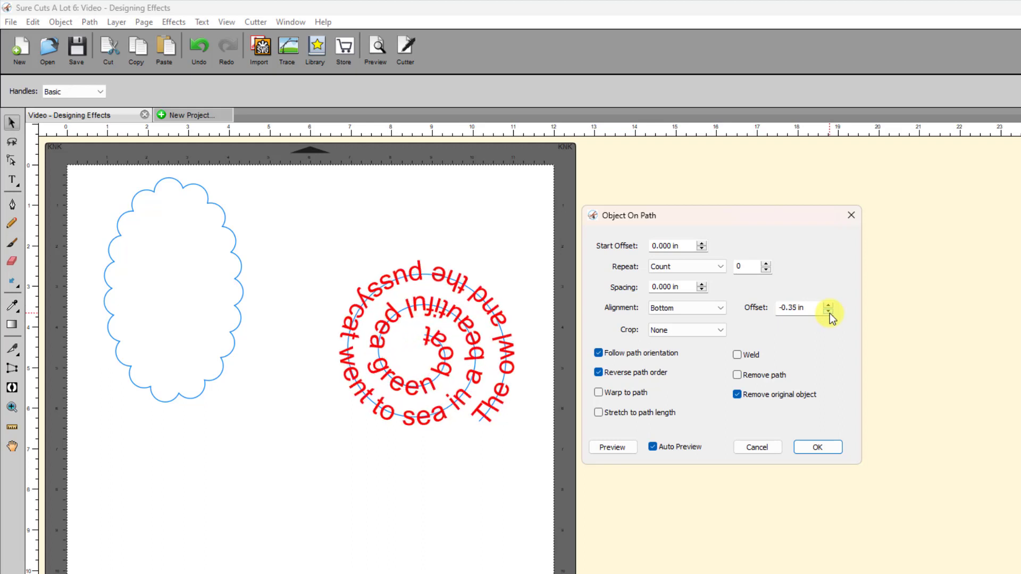
click(828, 312)
click(828, 312)
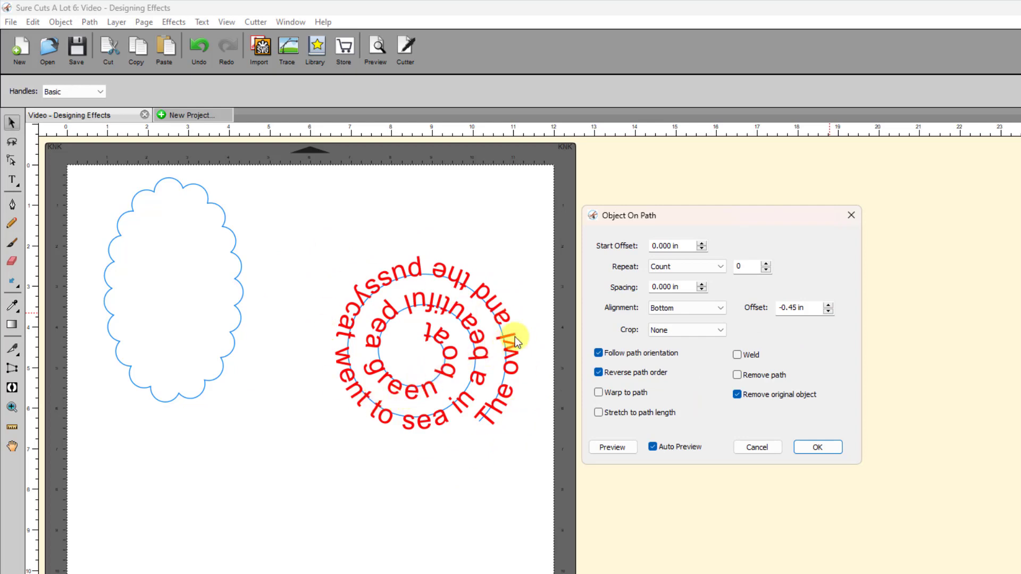
click(817, 448)
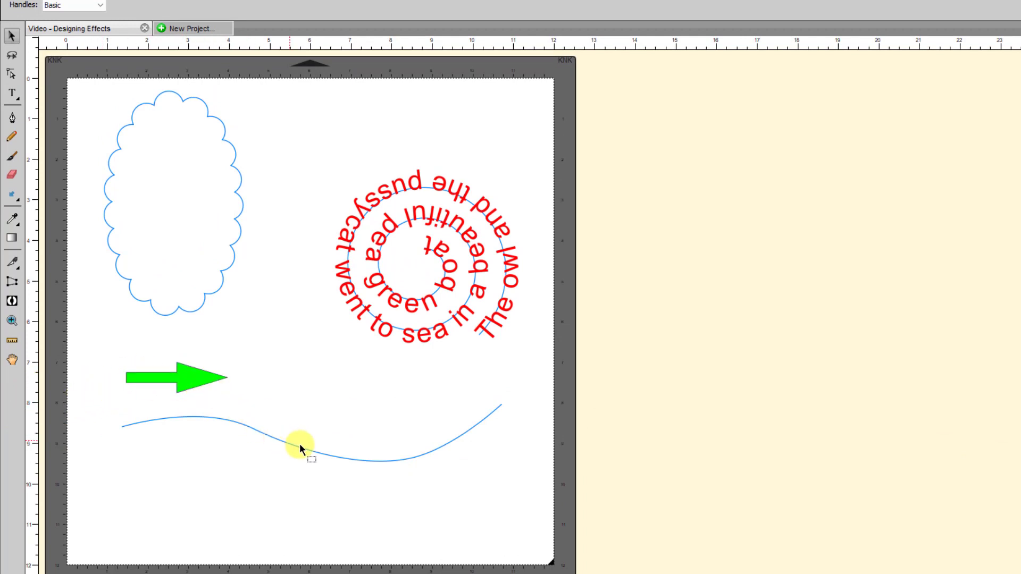
Start Object On Path on the green arrow and wavy curve, enabling Warp to path, Stretch to path length and Auto Preview.
drag(100, 325, 577, 528)
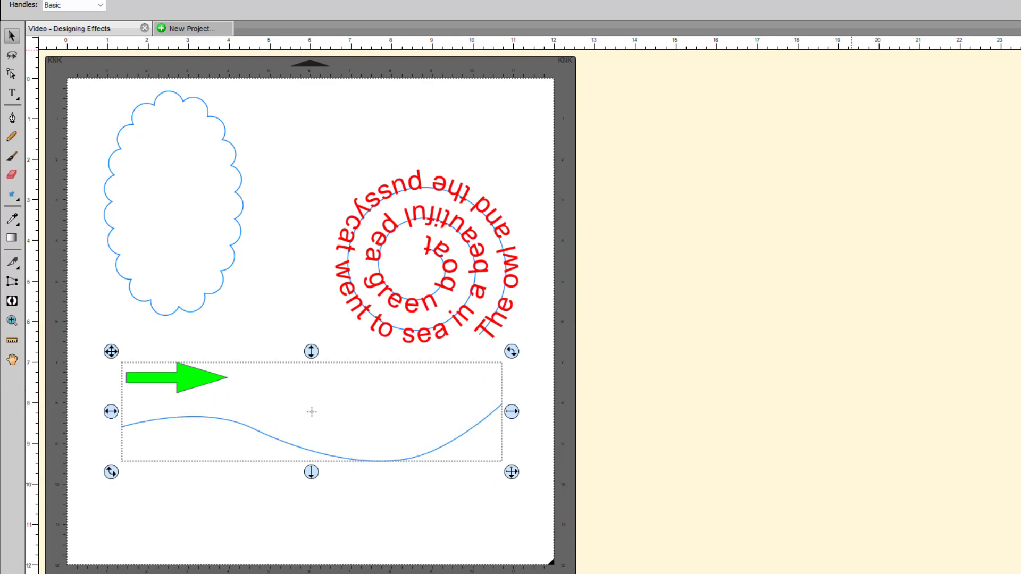
click(171, 1)
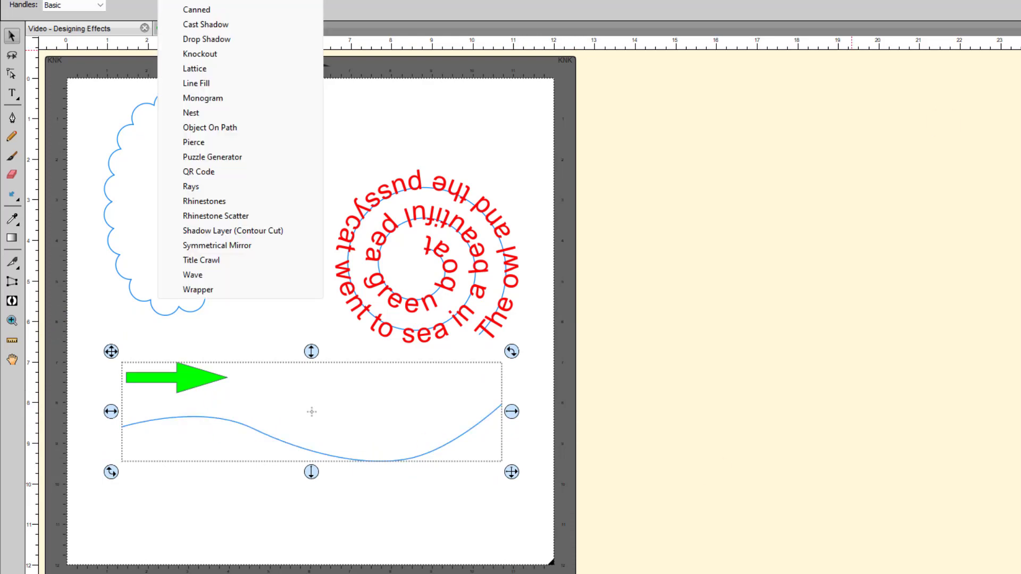
click(202, 129)
drag(638, 158, 717, 144)
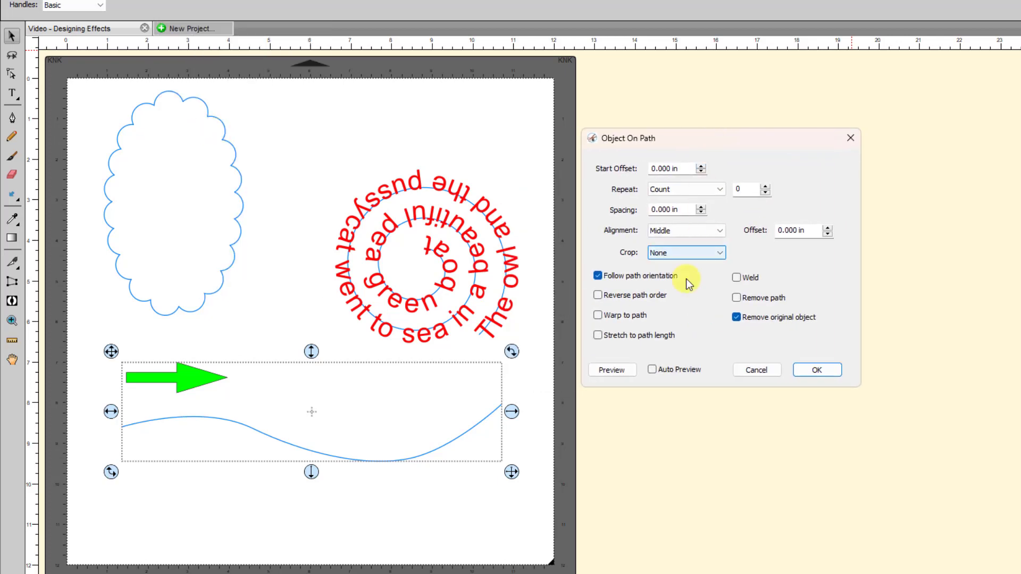
click(598, 318)
click(597, 336)
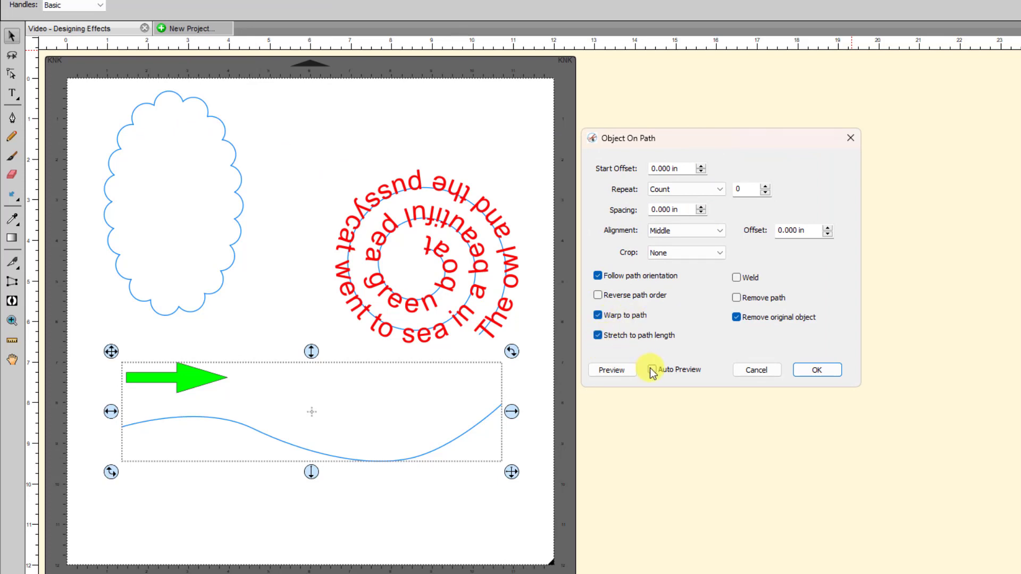
click(653, 370)
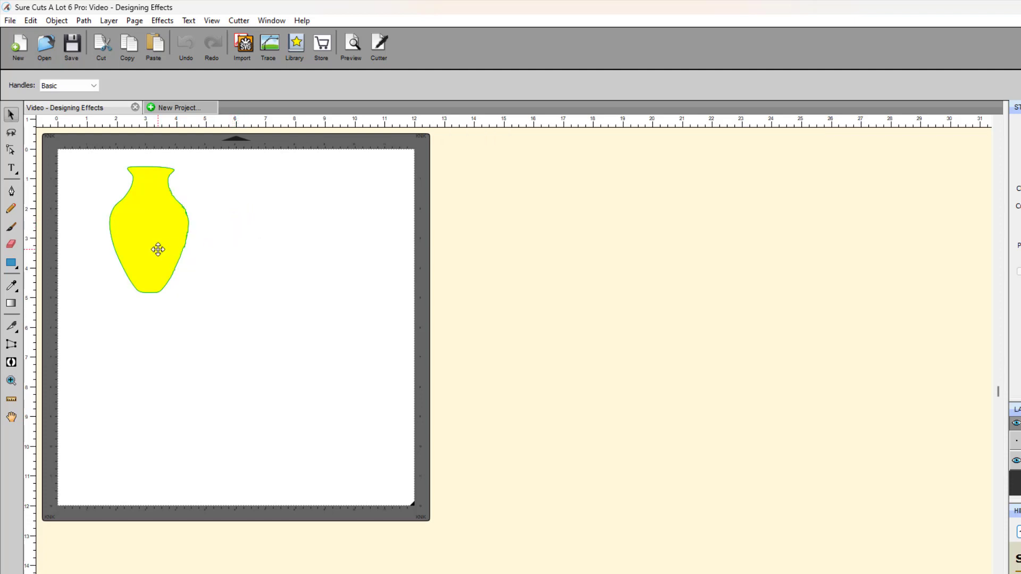
Apply a Left to Right Symmetrical Mirror to the yellow vase with Center X at about 3.054 in.
click(158, 249)
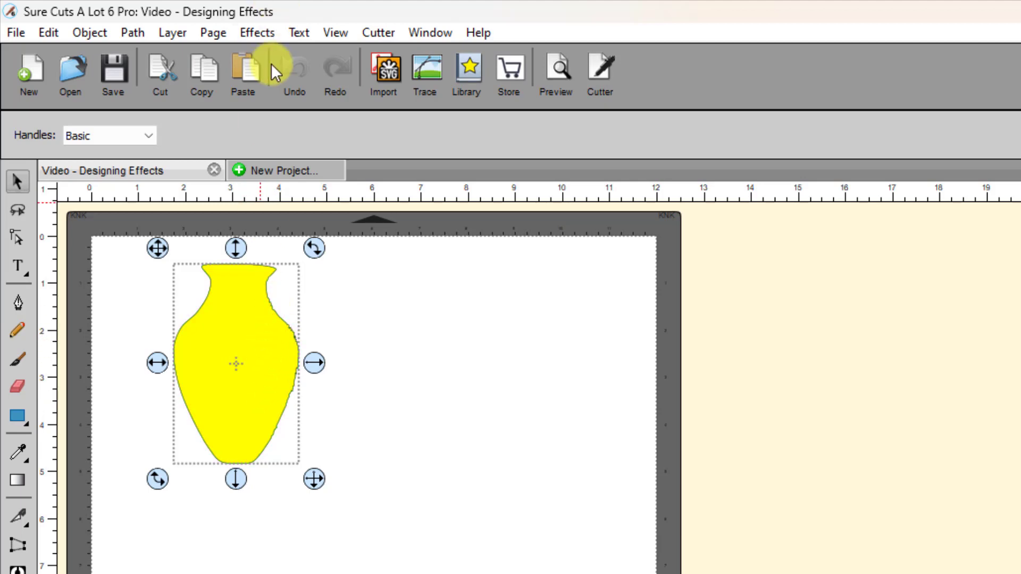
click(266, 35)
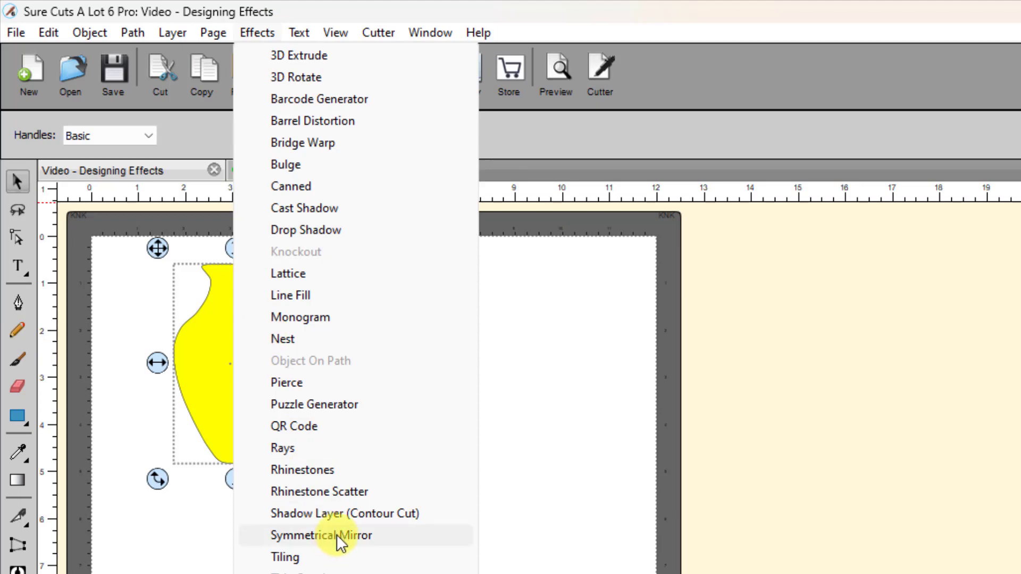
click(339, 537)
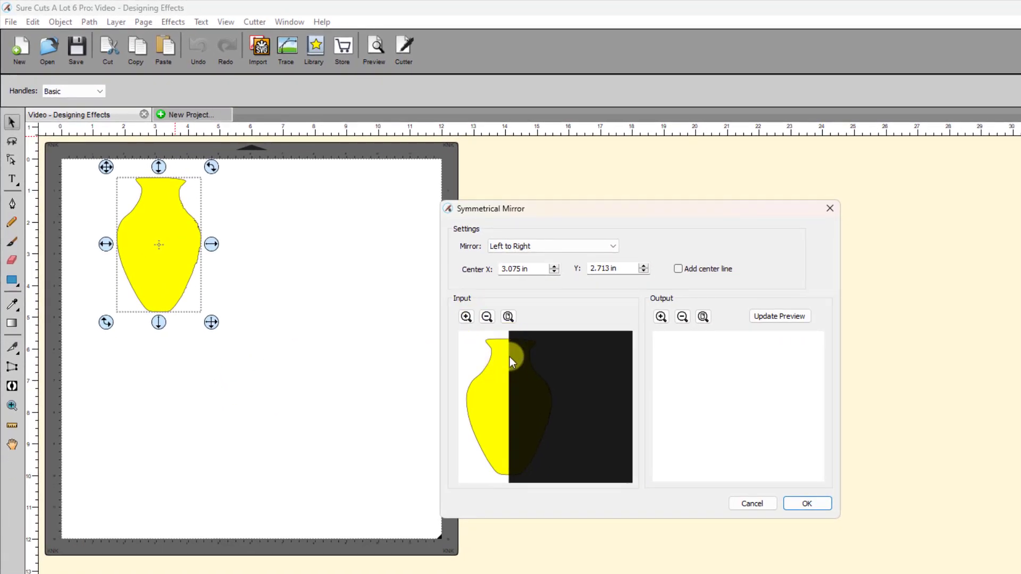
click(617, 246)
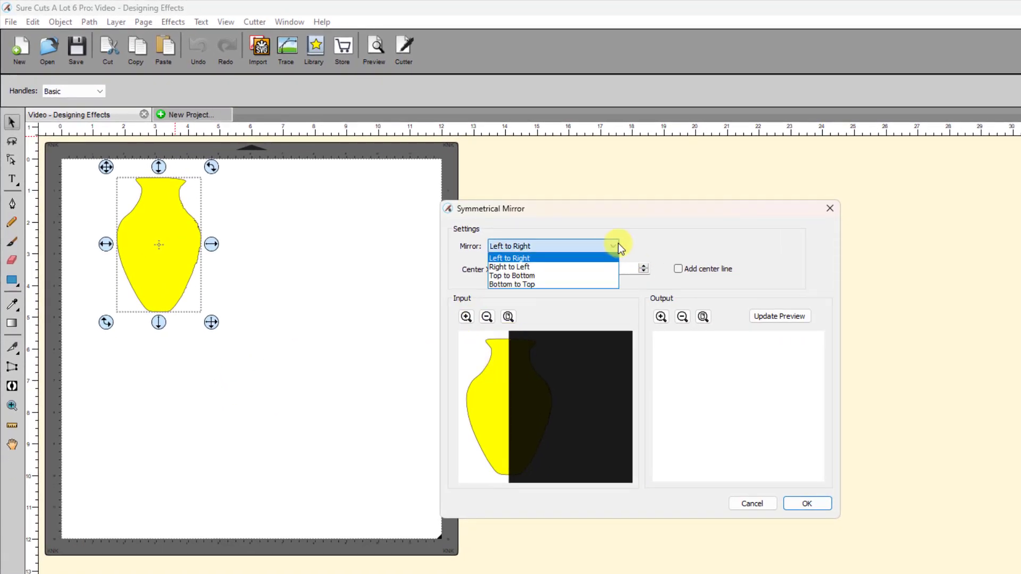
click(613, 245)
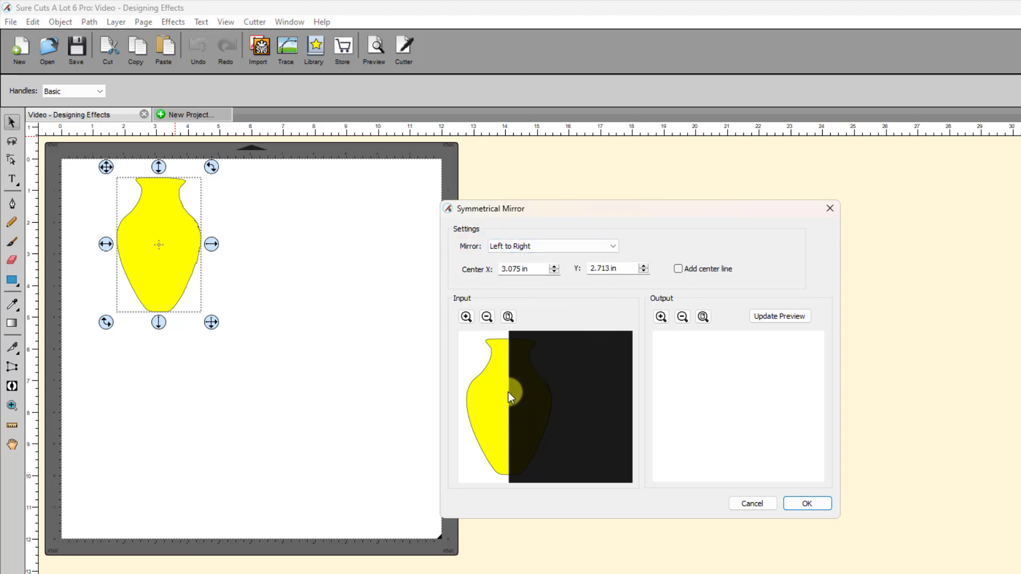
mouse_move(508, 392)
mouse_down()
mouse_move(534, 397)
mouse_move(507, 399)
mouse_up()
click(776, 317)
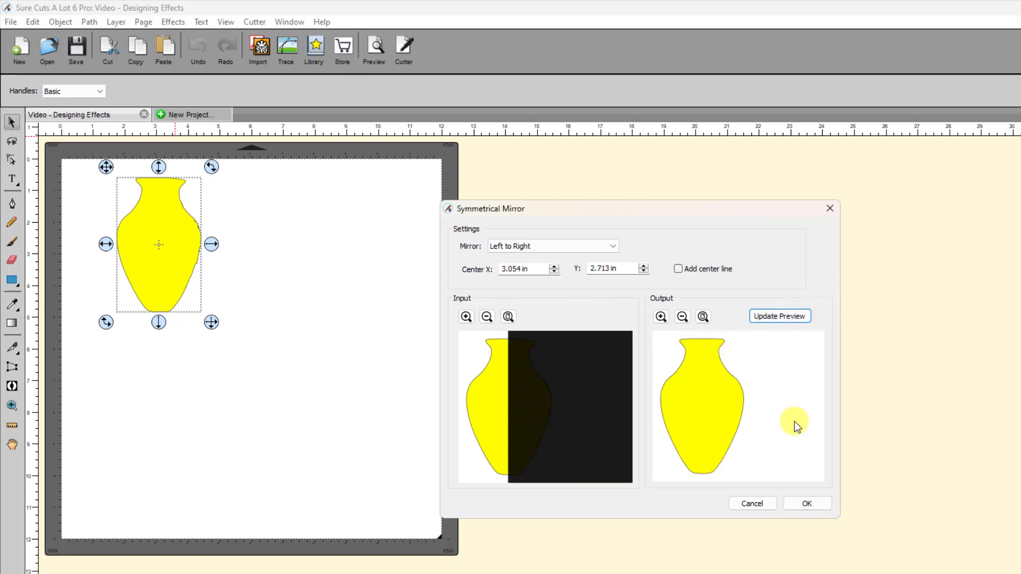
click(805, 503)
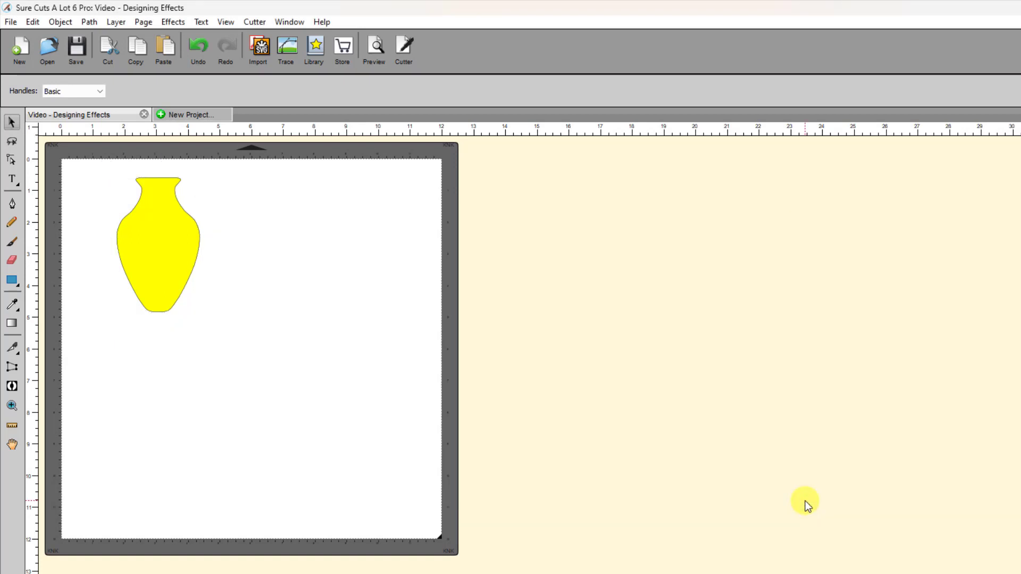
Move the yellow vase off the mat and shift the black swirl slightly up and to the left.
drag(170, 263, 116, 269)
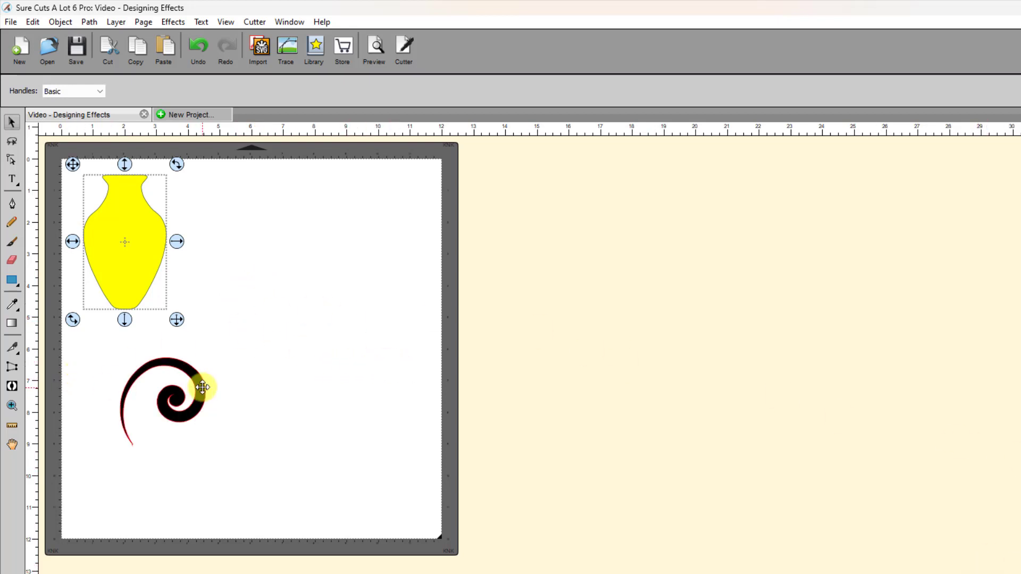
click(200, 385)
drag(201, 385, 194, 379)
drag(126, 221, 759, 367)
drag(194, 381, 190, 376)
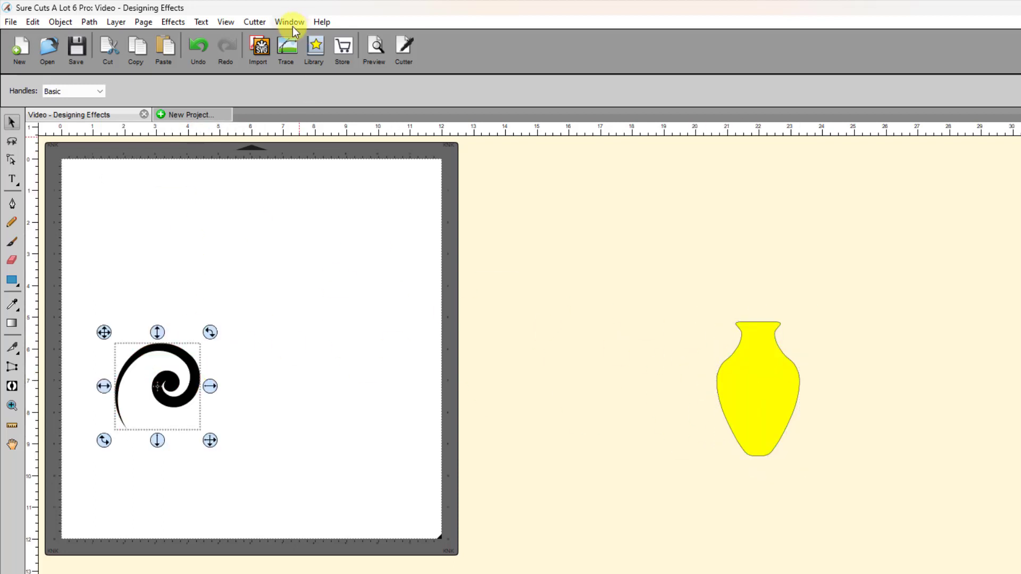
Apply a Left to Right Symmetrical Mirror to the black swirl with Center X at about 4.332 in.
click(175, 22)
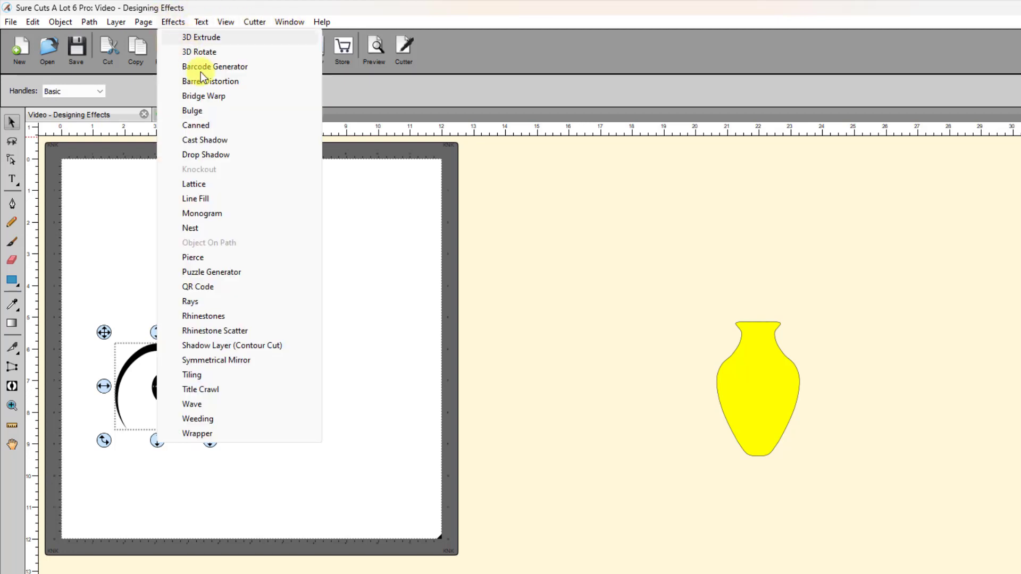
click(202, 360)
drag(532, 362, 601, 374)
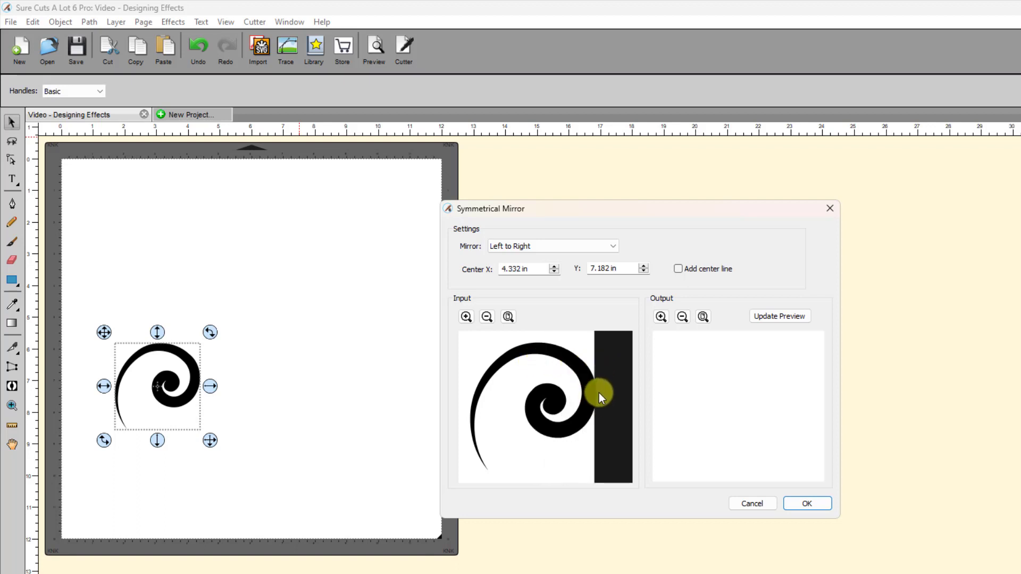
click(781, 318)
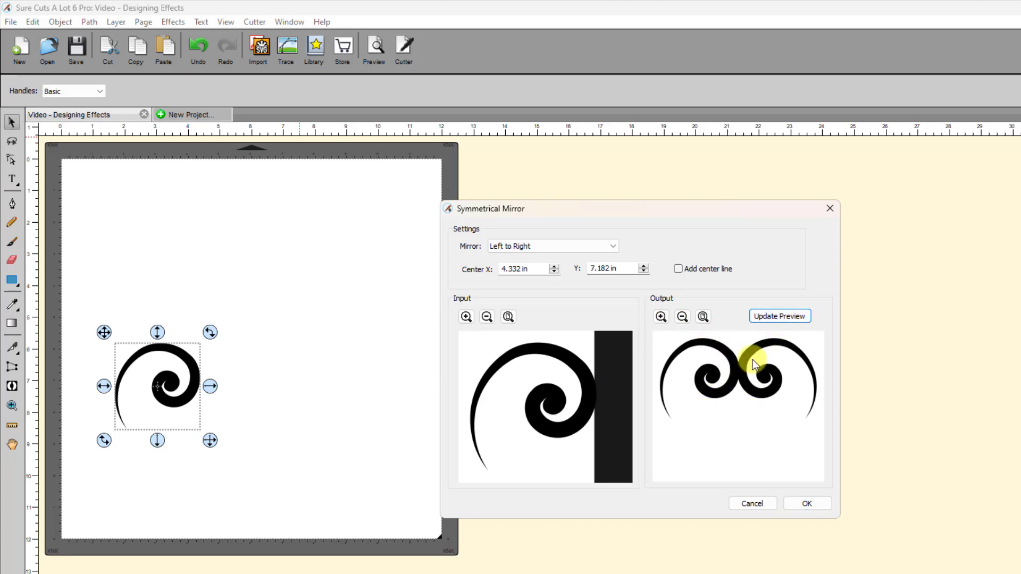
click(798, 503)
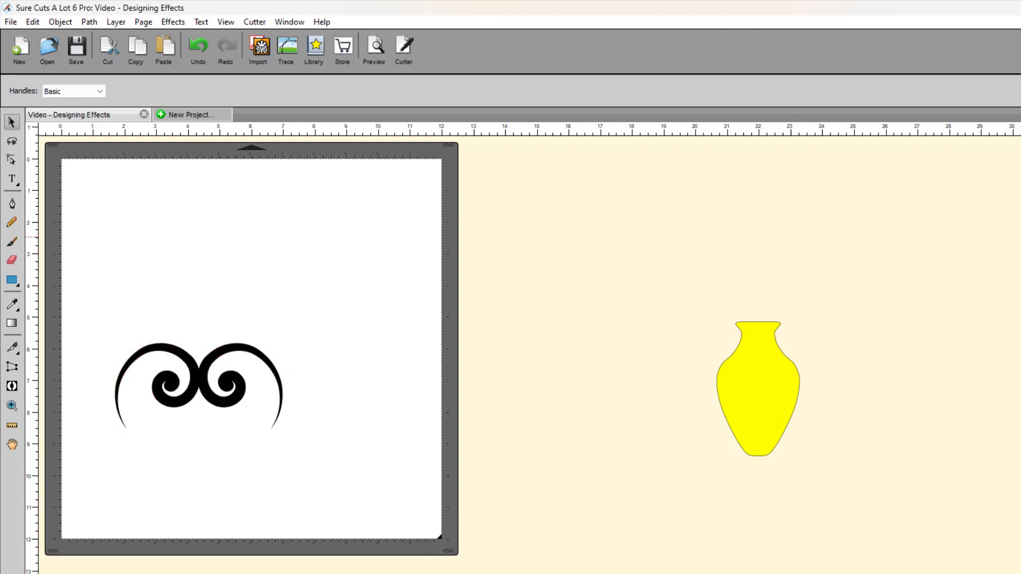
Show the artwork in wireframe and apply a Bottom to Top Symmetrical Mirror to the double swirl with Center Y at about 5.856 in.
key(ctrl+shift+w)
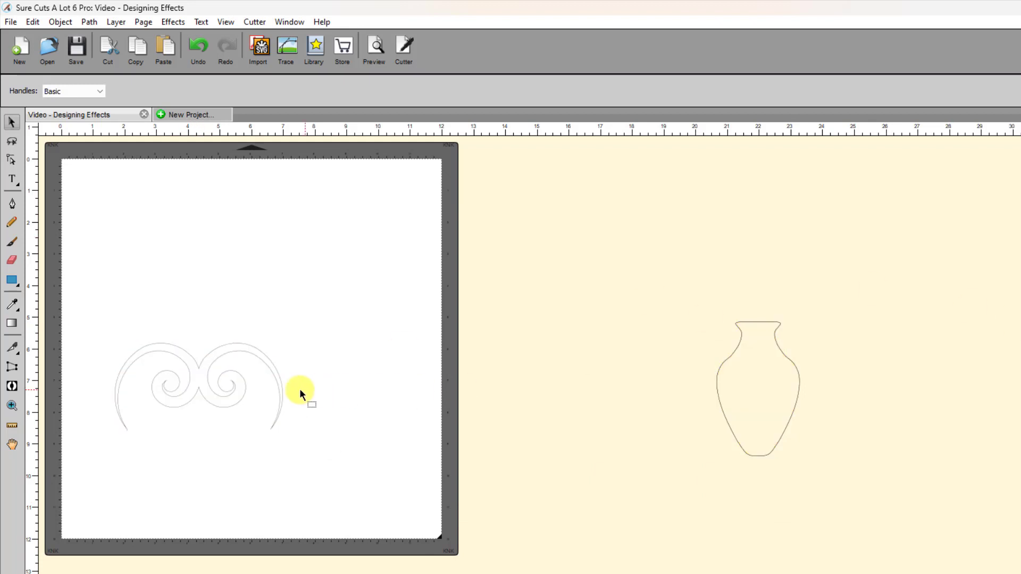
drag(356, 476, 68, 291)
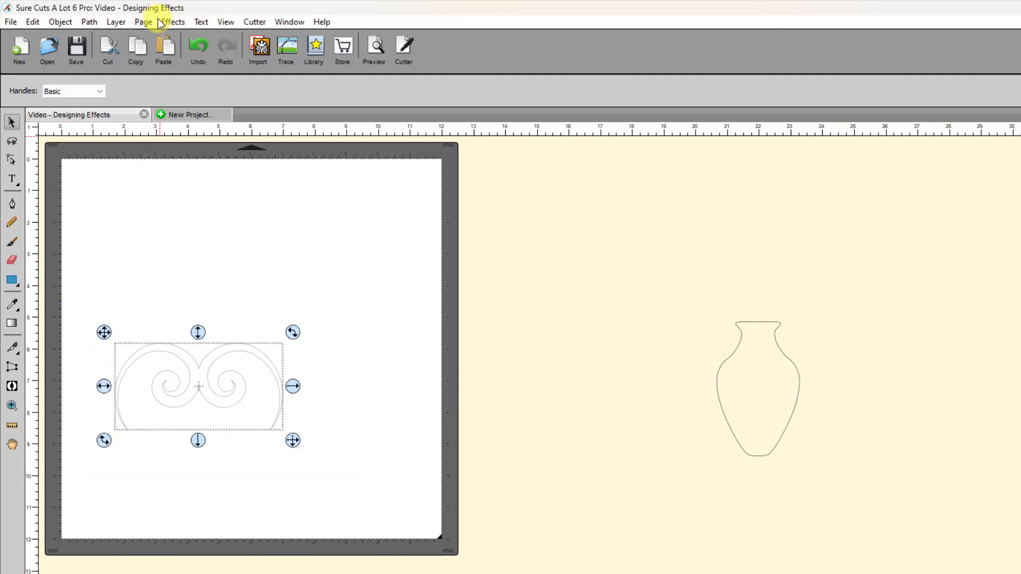
click(171, 22)
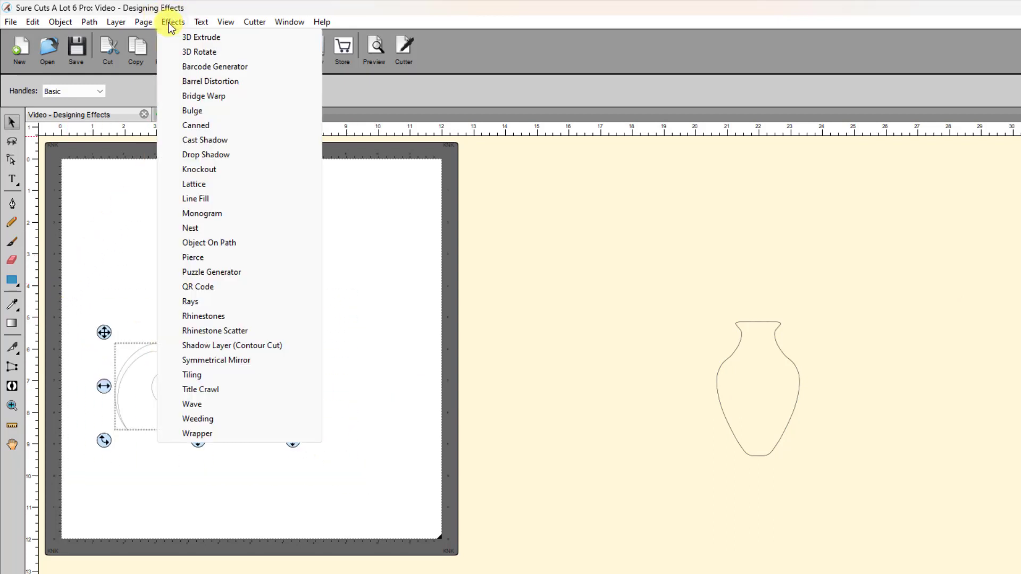
click(203, 361)
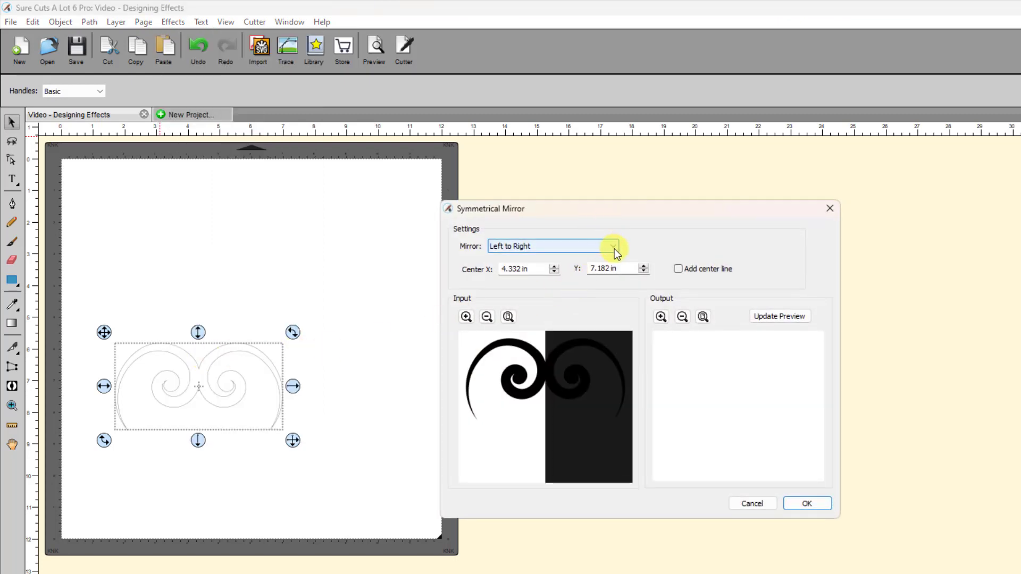
click(612, 246)
click(521, 283)
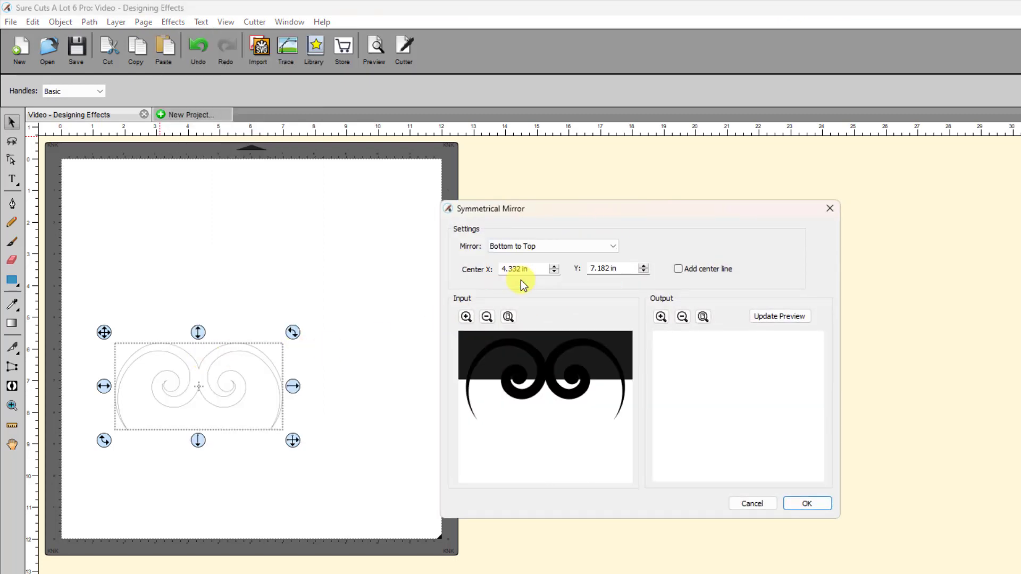
drag(548, 378, 550, 336)
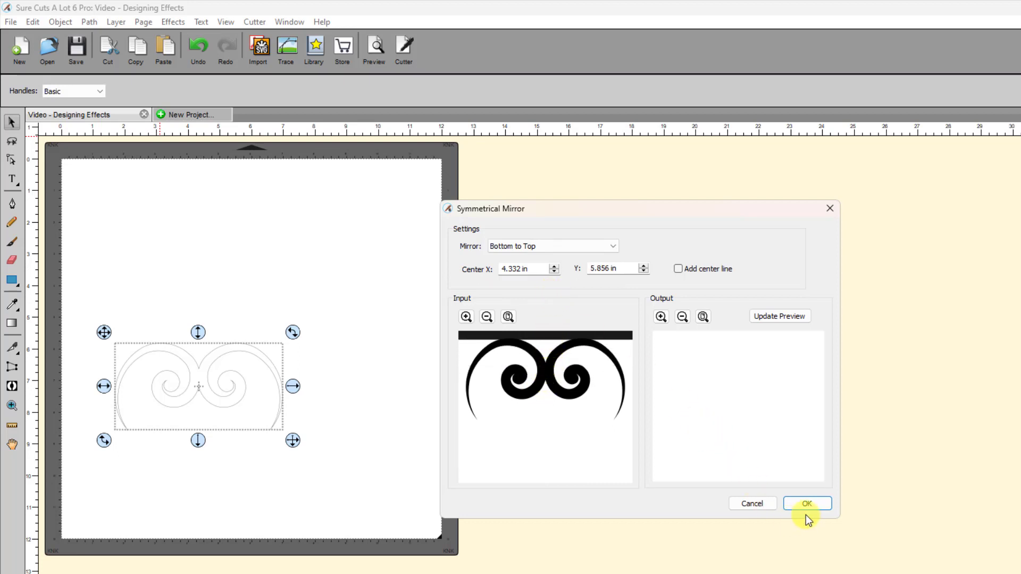
click(787, 315)
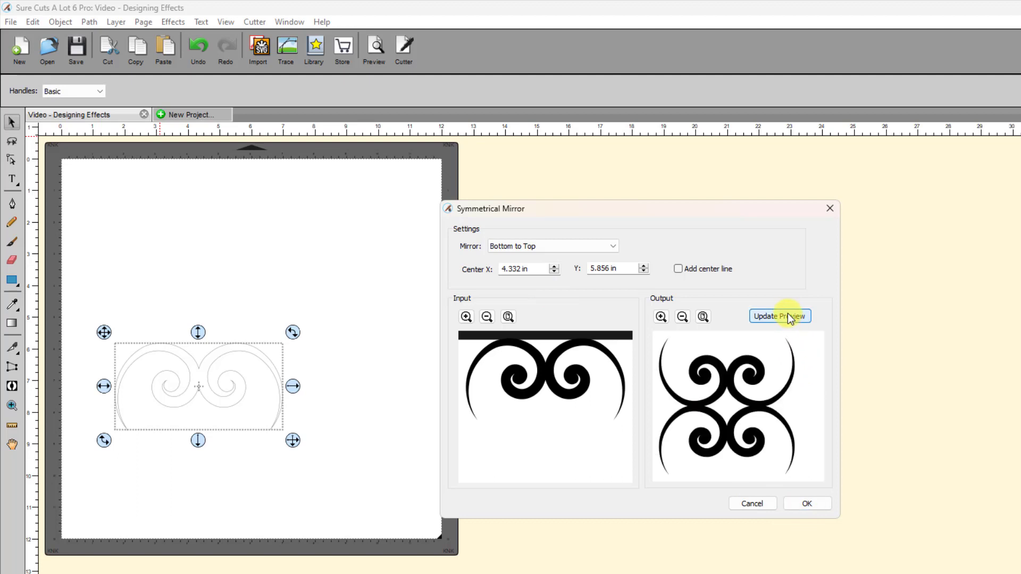
click(809, 506)
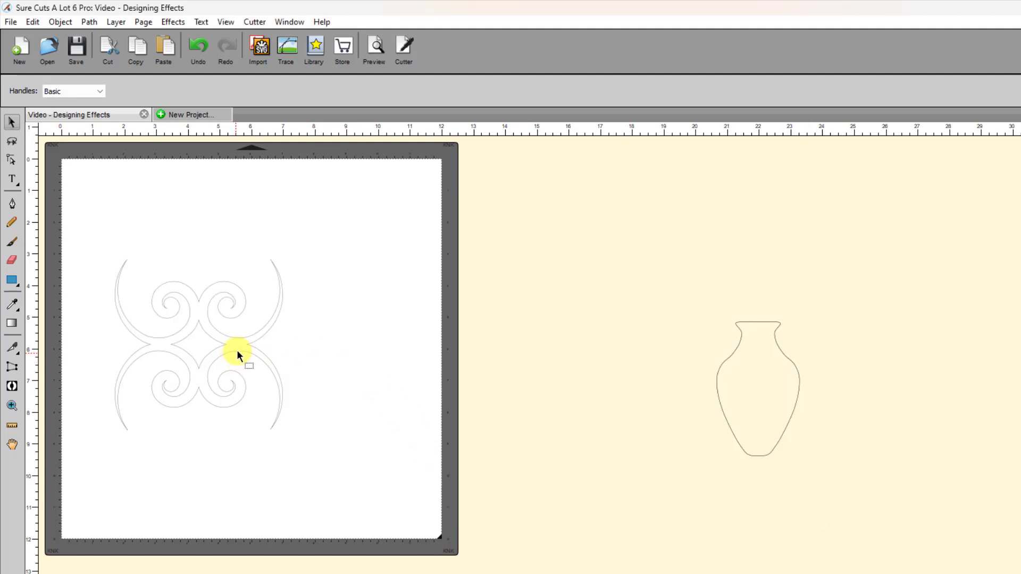
Move the four-part swirl ornament slightly up and to the right on the mat, and deselect it.
drag(238, 348, 251, 333)
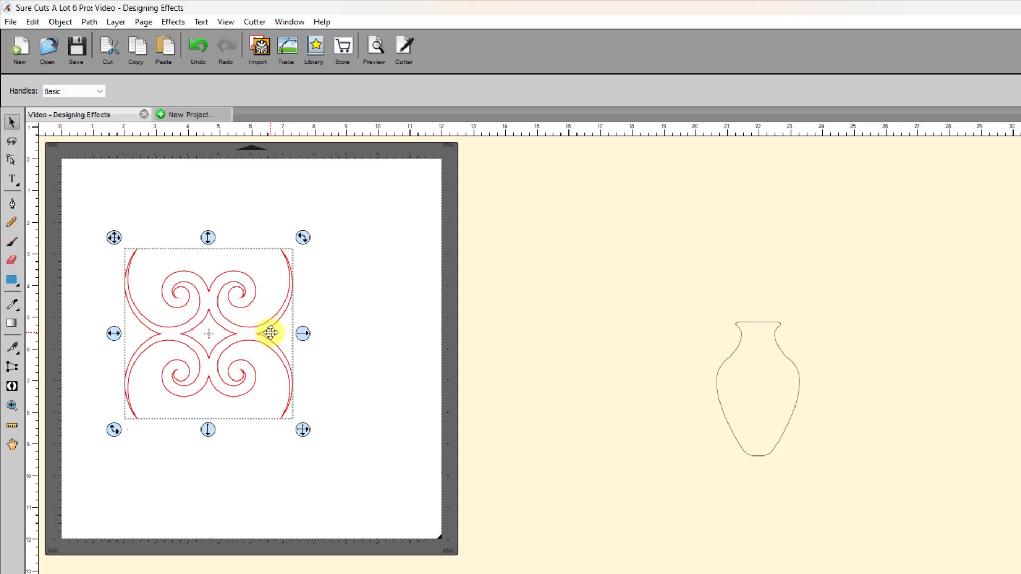
click(372, 360)
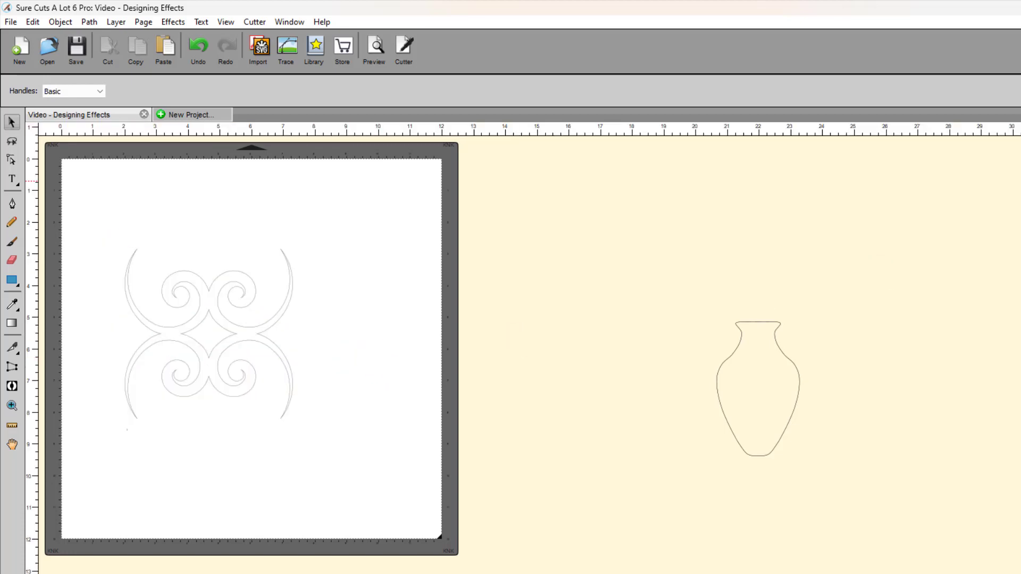